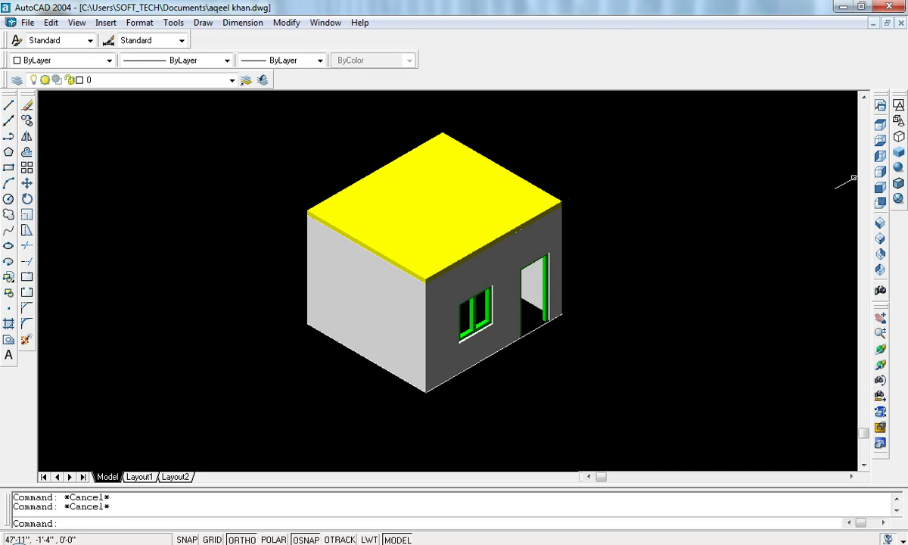
Step: Change the shaded isometric house to the Top view to show the plan drawings
click(881, 125)
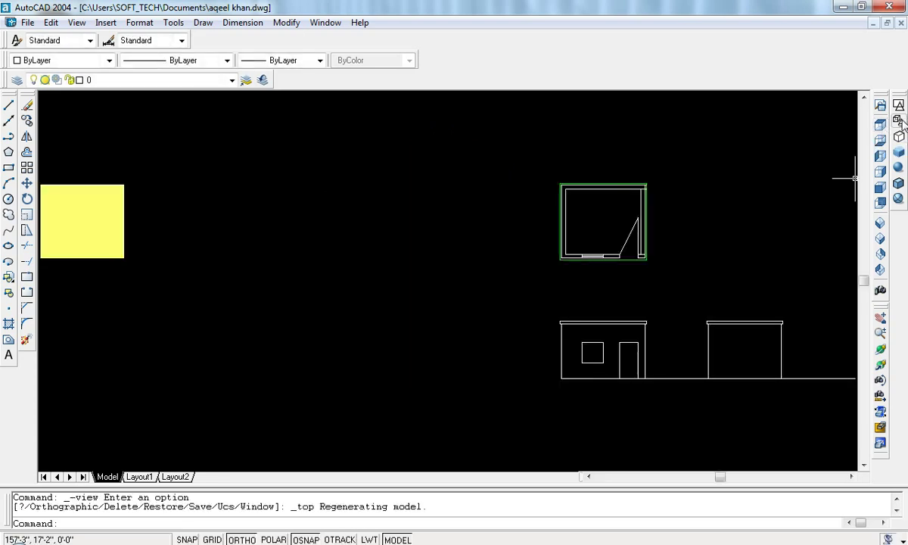
Step: Switch the shade mode to 3D Wireframe and pan the view left
click(898, 121)
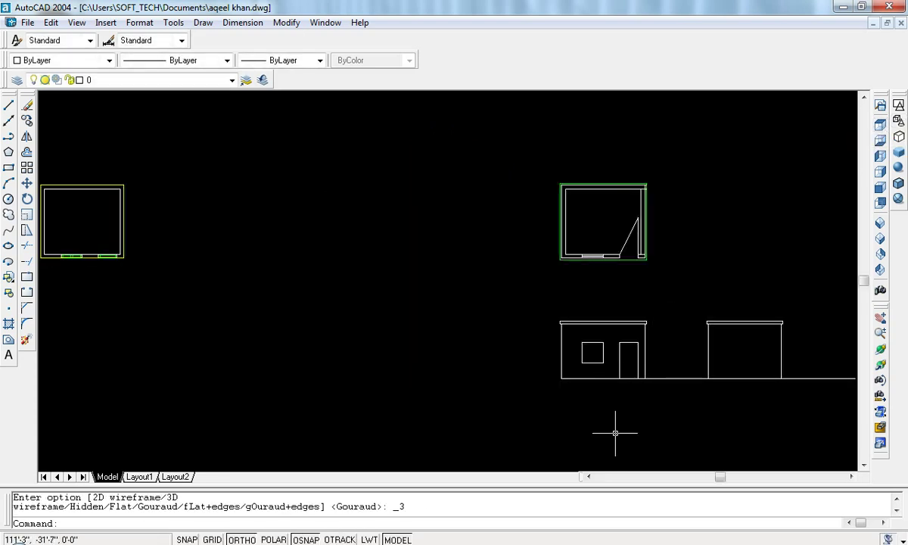
click(589, 476)
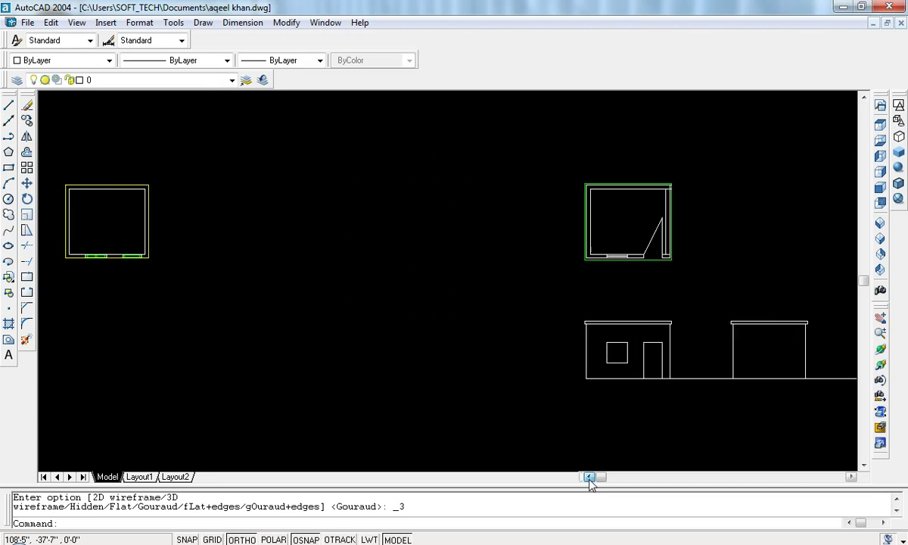
drag(589, 476, 588, 476)
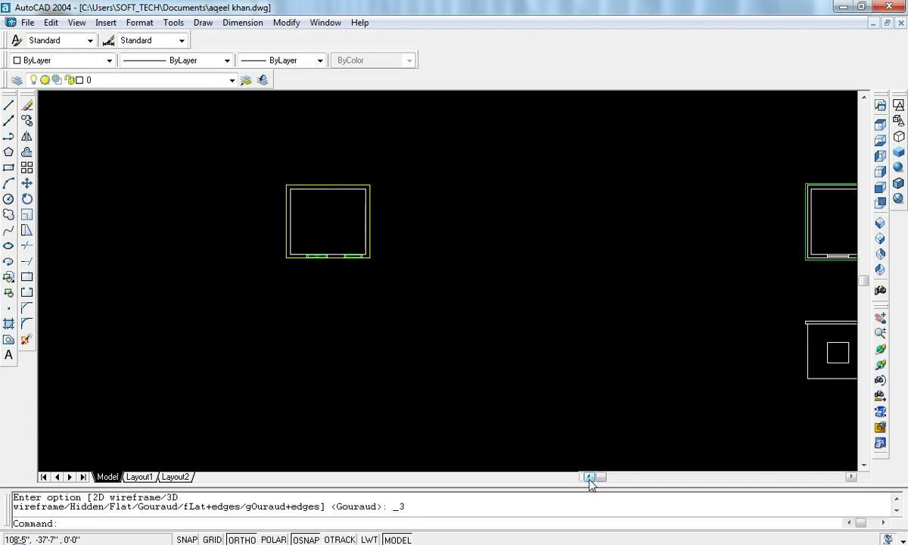
Step: Zoom window in closely on the left floor plan outline
text(z)
key(Return)
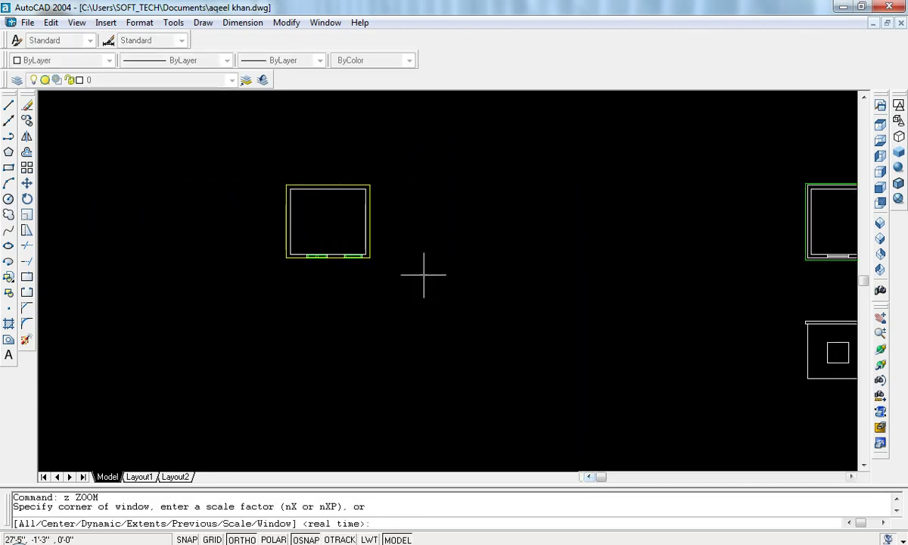
click(397, 151)
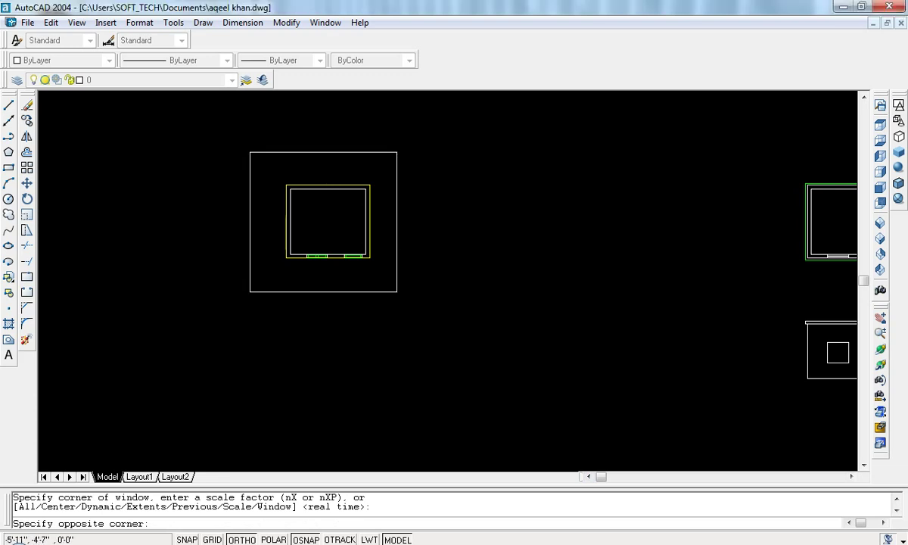
click(250, 292)
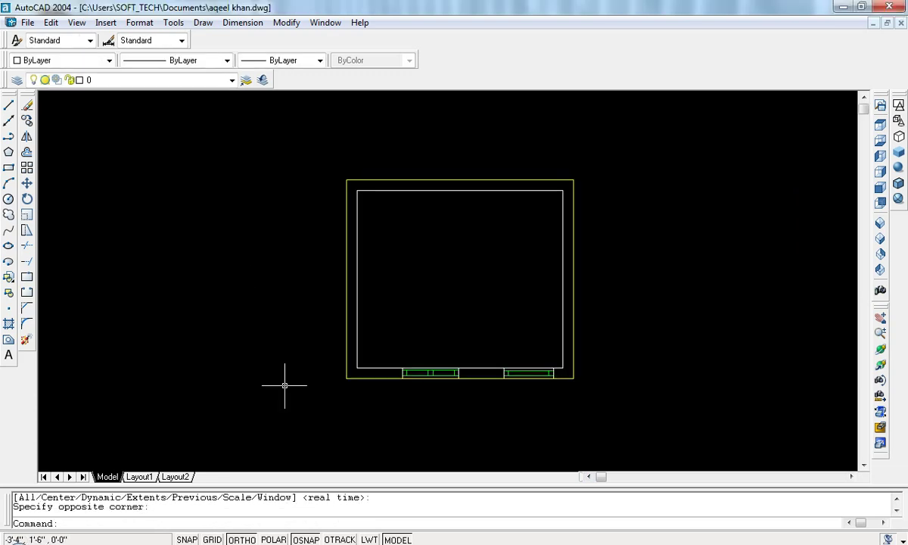
text(rec)
key(Return)
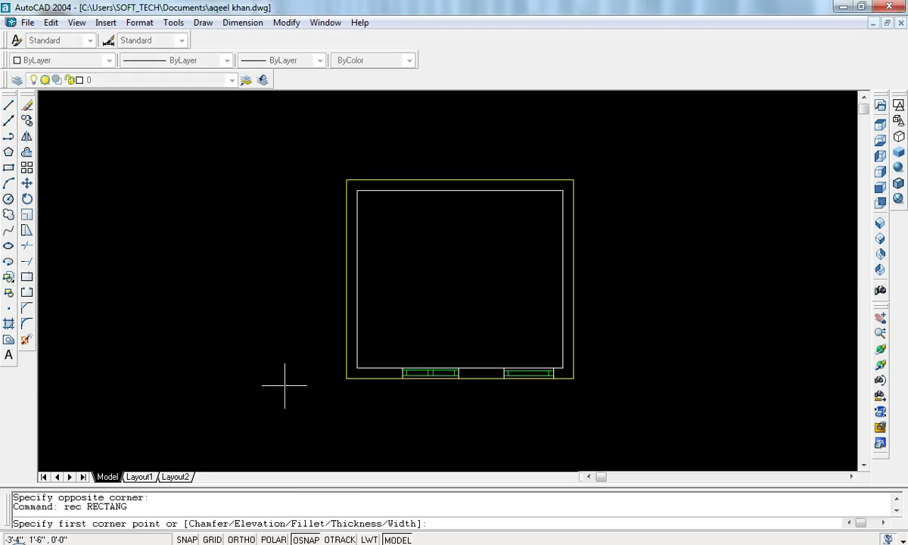
Step: Trace the plan's outer outline with a rectangle, then move the rectangle 20' to the right
click(346, 180)
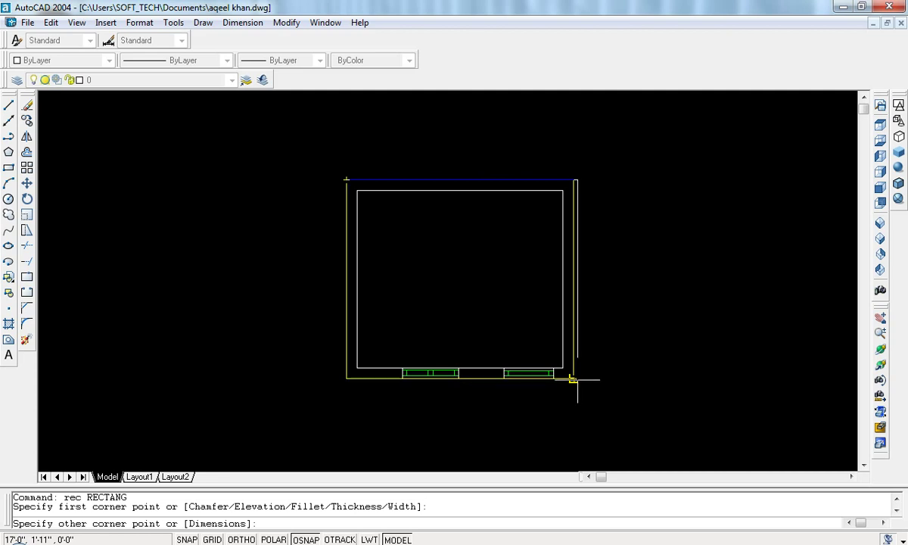
click(572, 379)
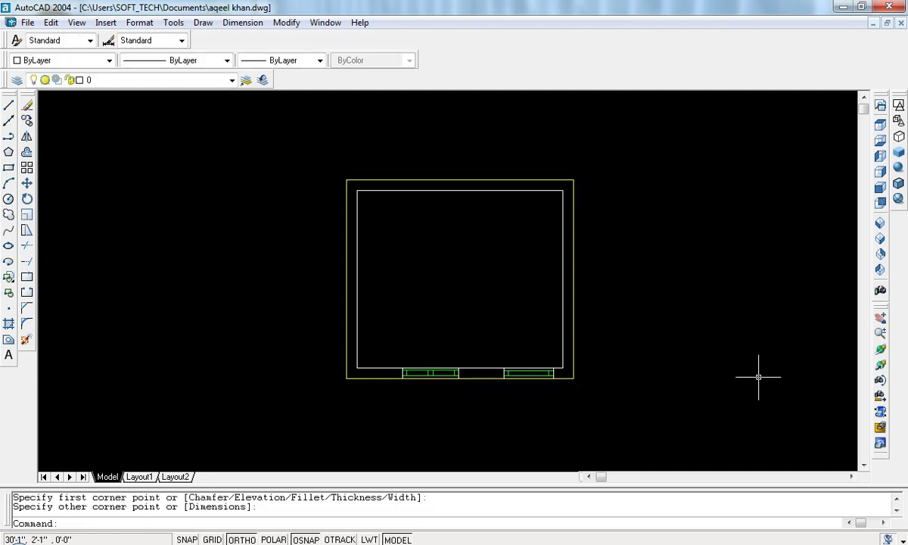
text(m)
key(Return)
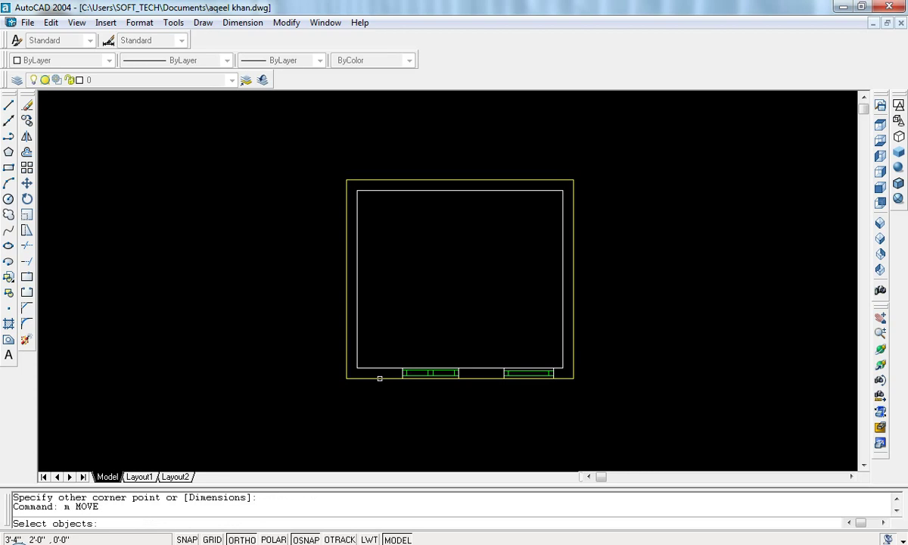
click(379, 377)
key(Return)
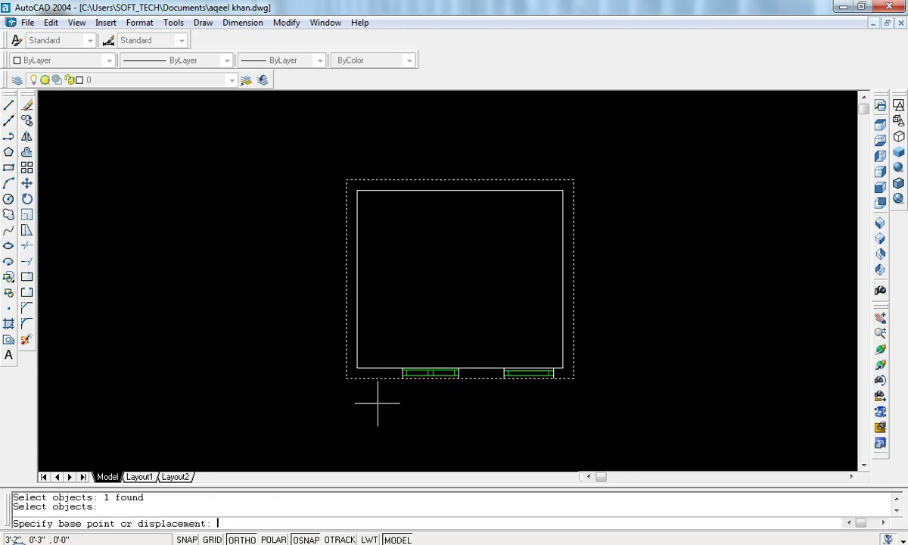
click(378, 402)
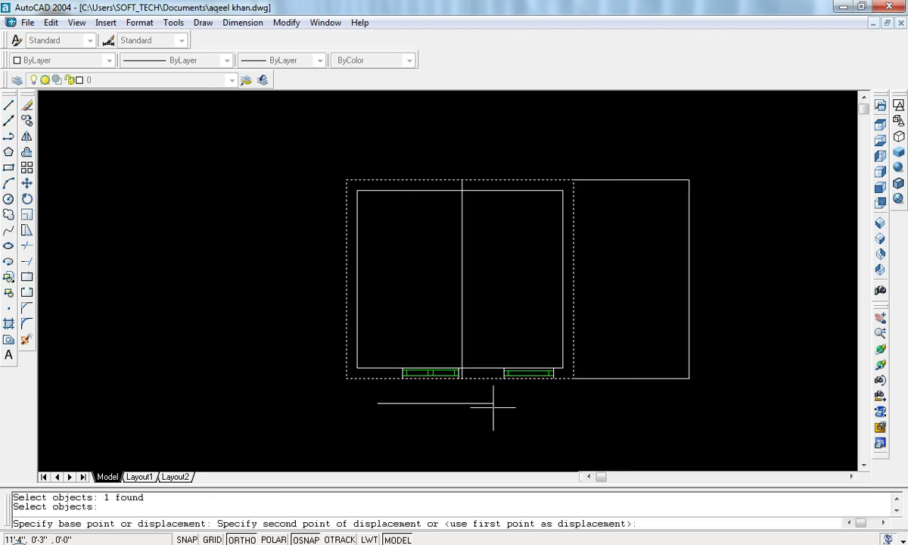
text(20')
key(Return)
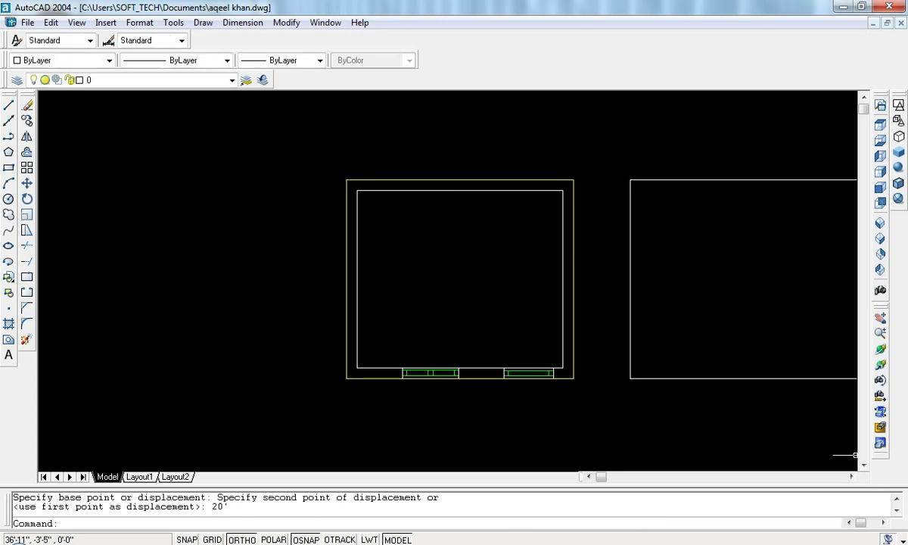
click(851, 477)
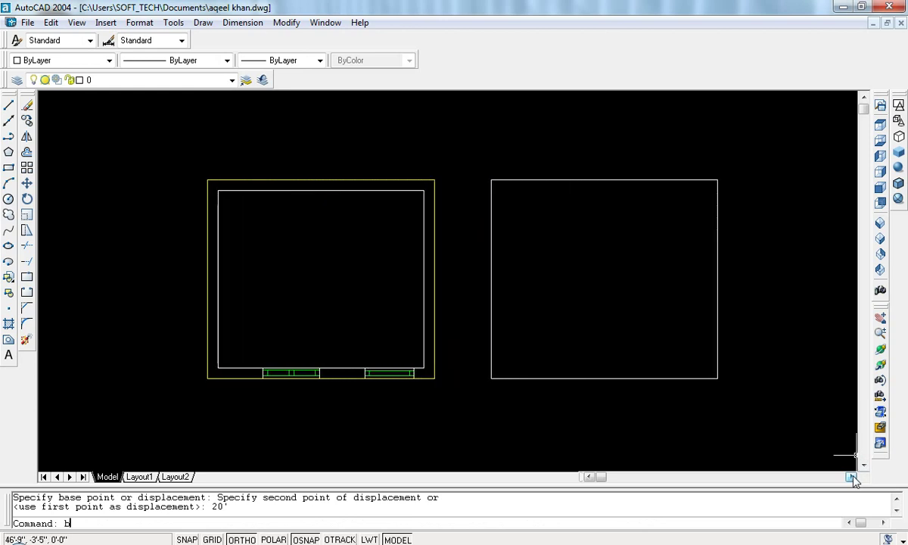
Step: Break a gap into the right edge of the moved rectangle with BREAK
text(br)
key(Return)
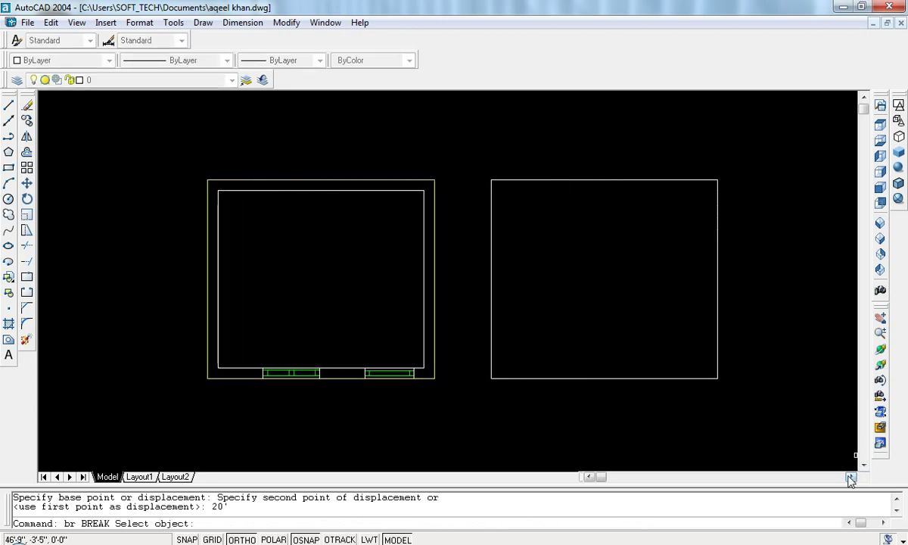
click(717, 307)
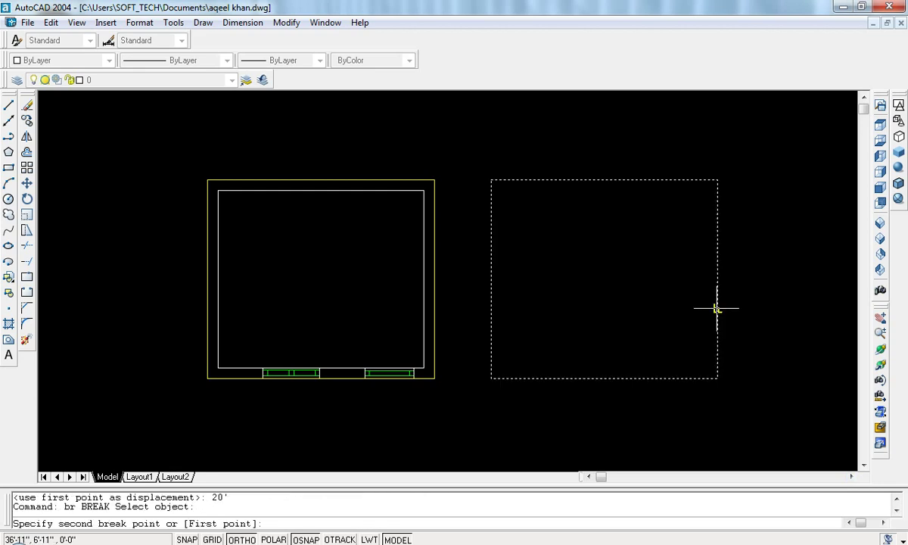
click(717, 267)
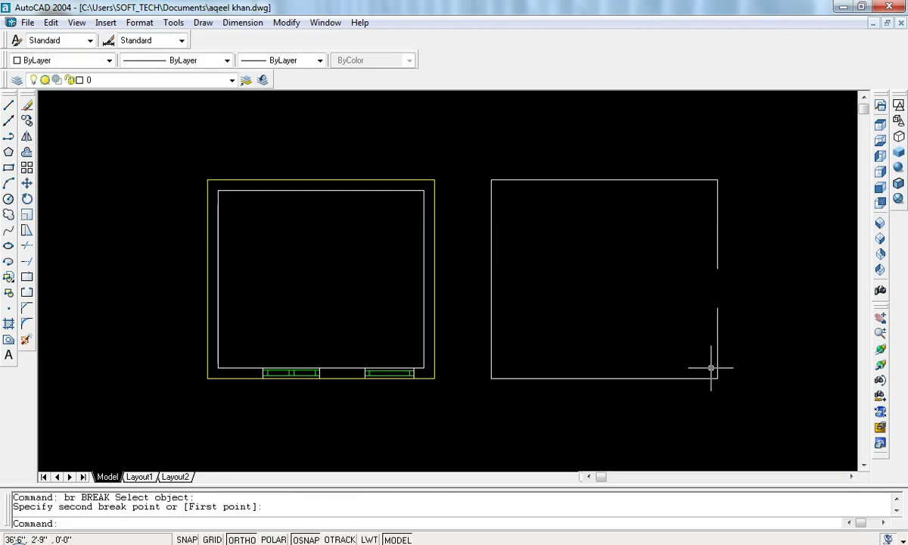
key(Escape)
key(Escape)
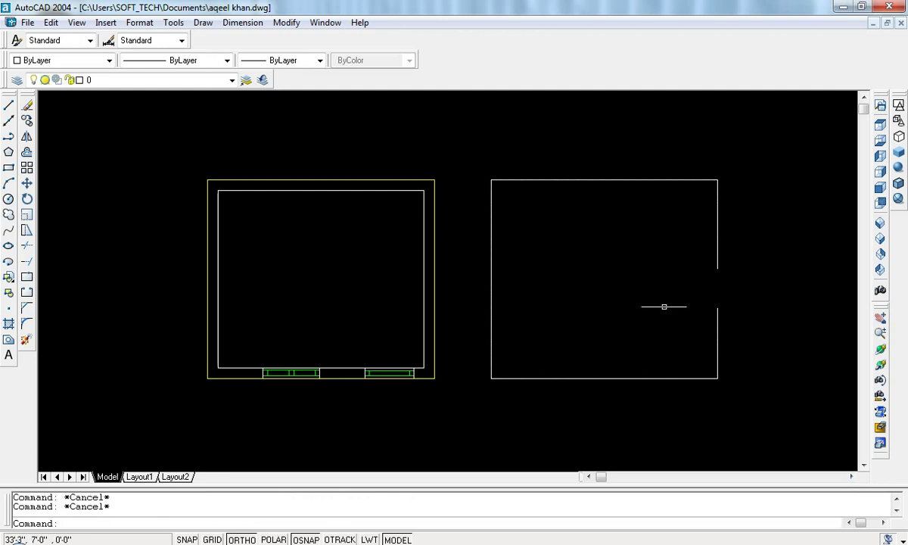
Step: In Front view, draw a 12-unit vertical line above the ground line
click(879, 192)
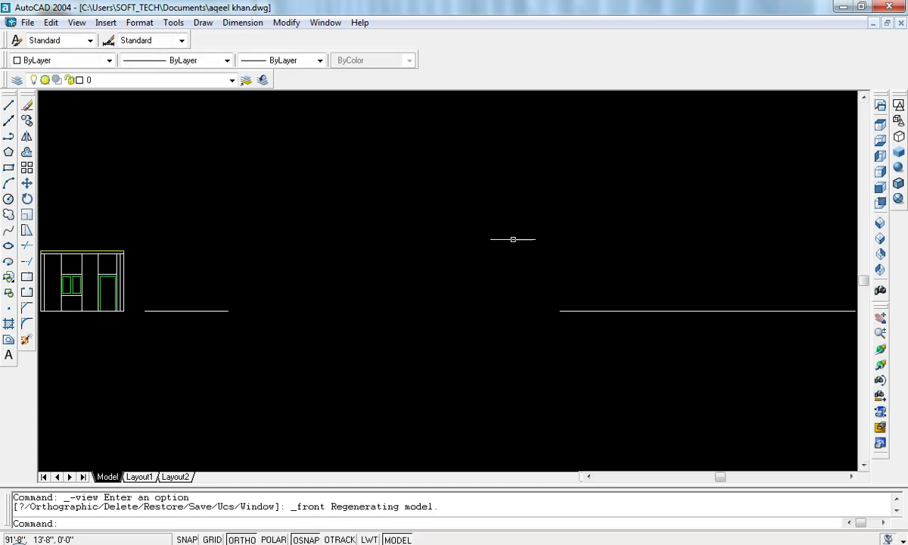
text(pl)
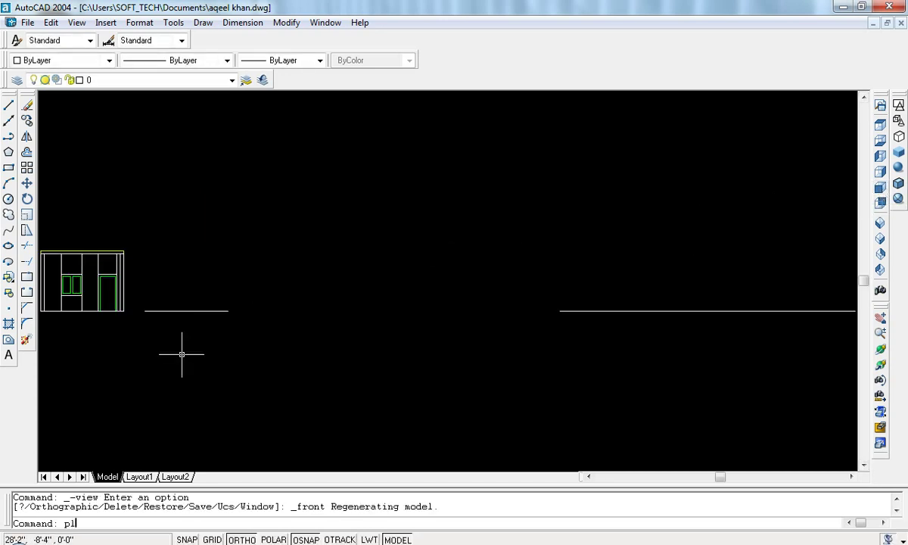
key(Escape)
key(Escape)
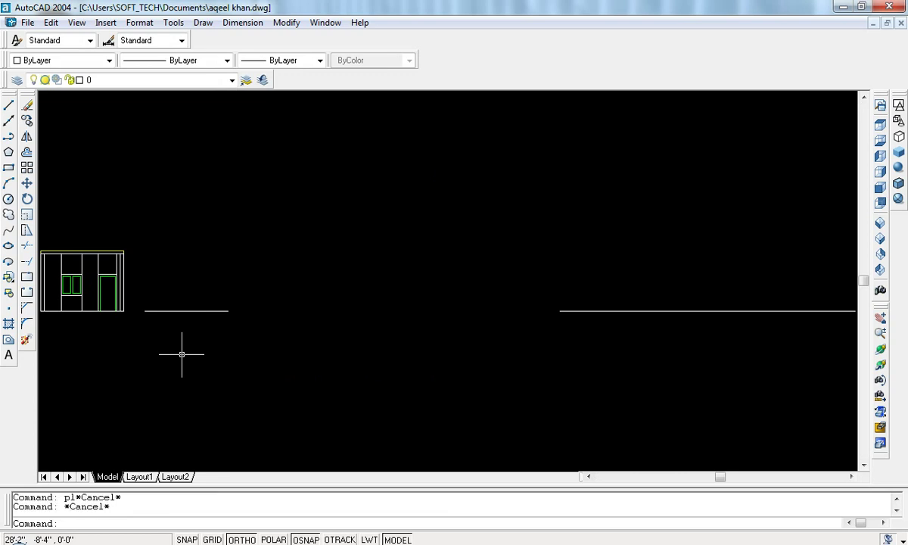
key(Return)
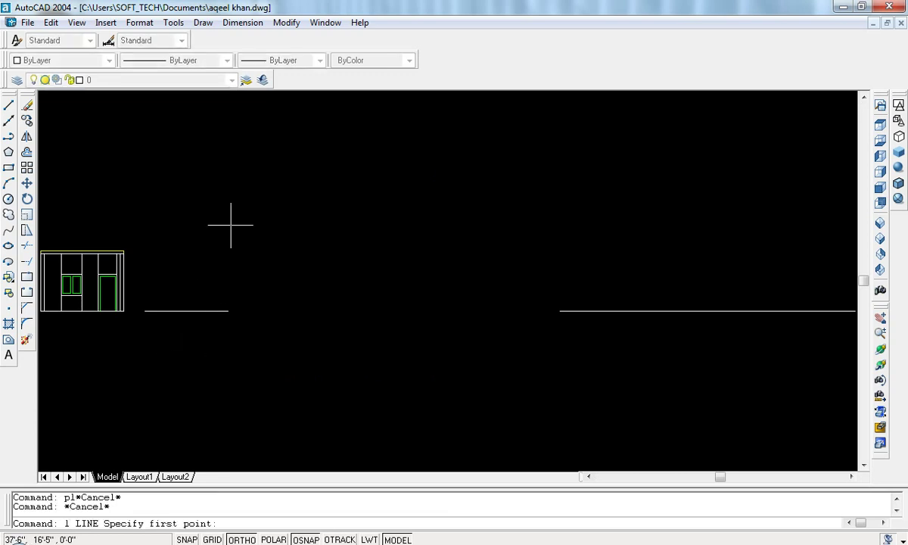
click(231, 191)
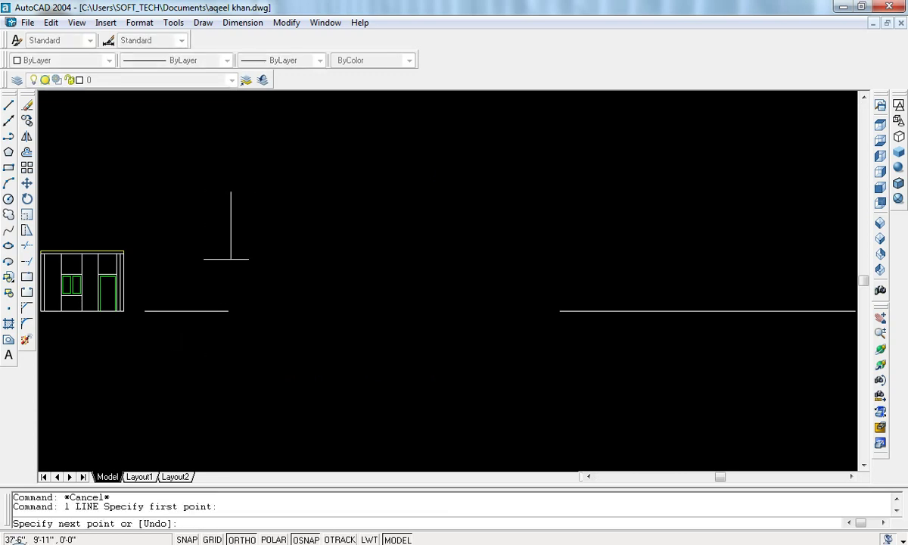
text(12)
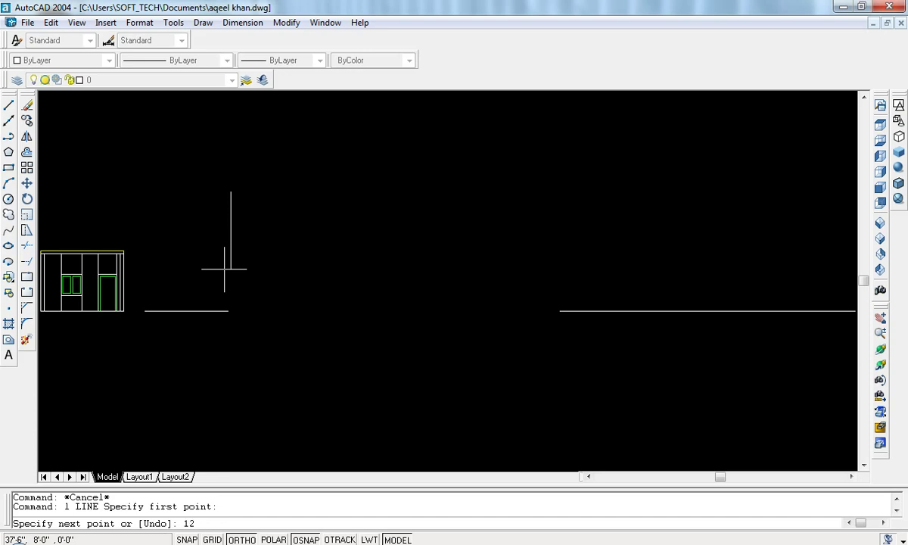
key(Return)
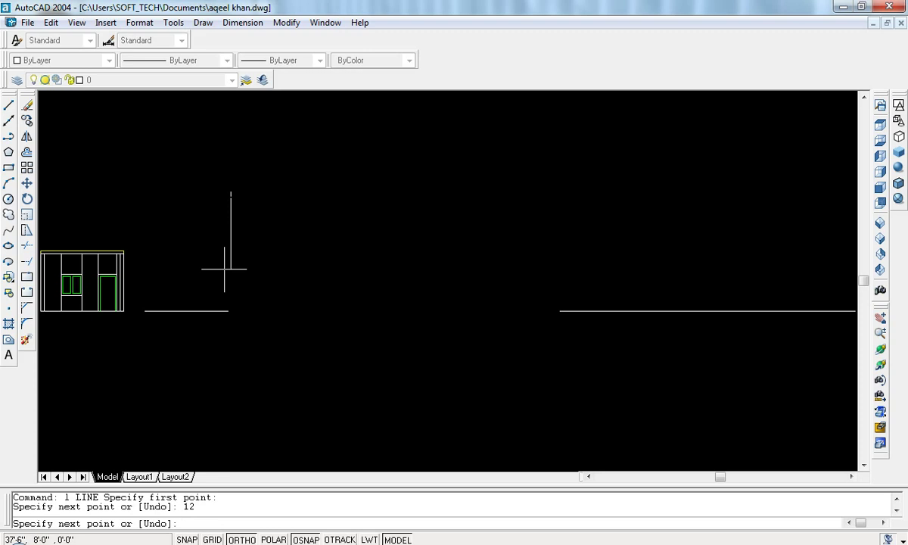
key(Escape)
Step: Zoom in around the 12-unit line
key(Return)
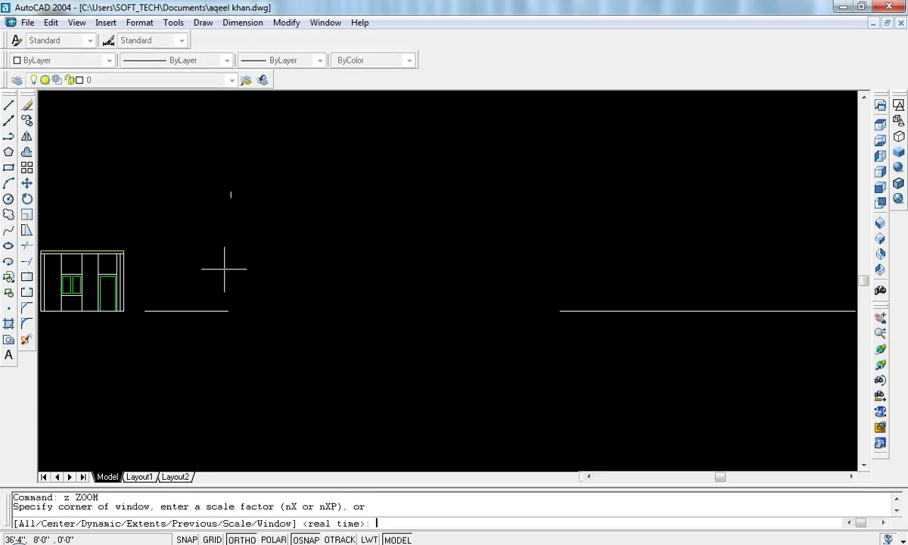
click(251, 165)
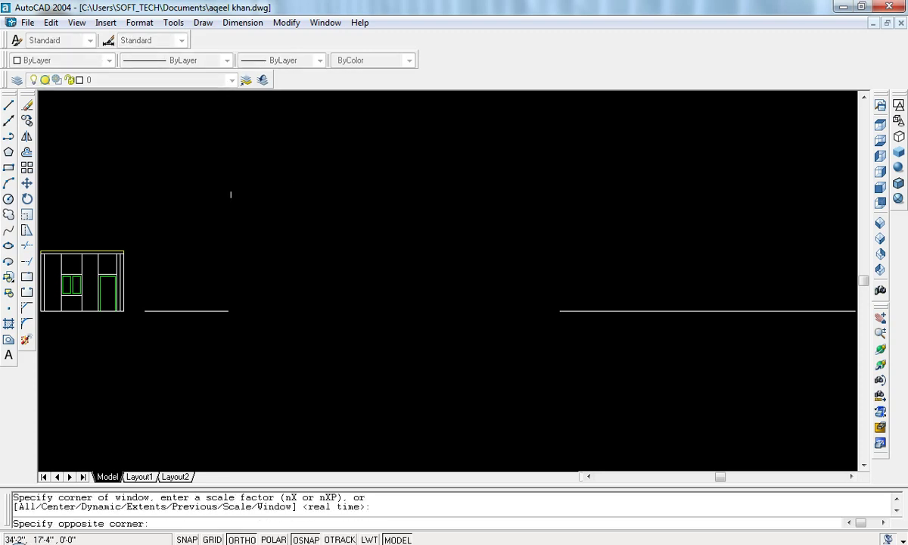
click(207, 225)
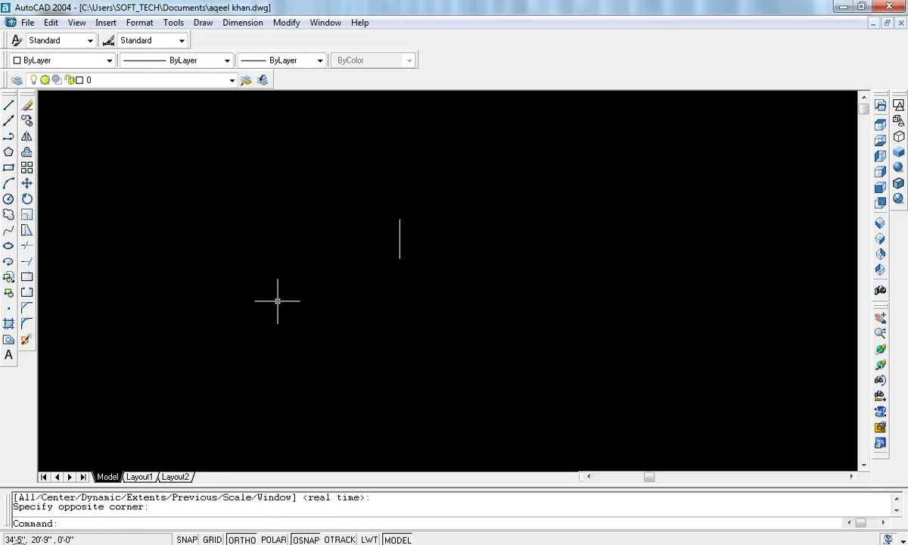
text(l)
Step: Draw a closed stepped profile of 3-unit segments from the line's bottom endpoint
key(Return)
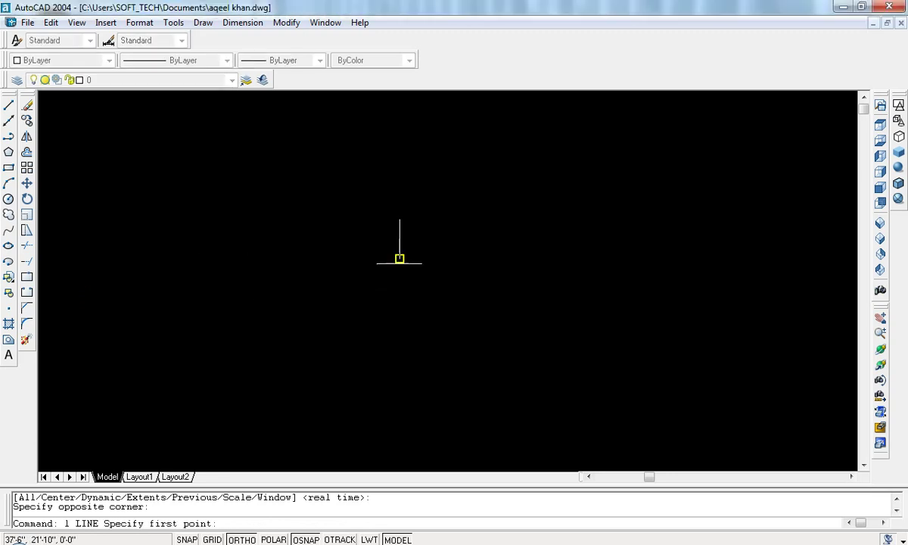
click(400, 258)
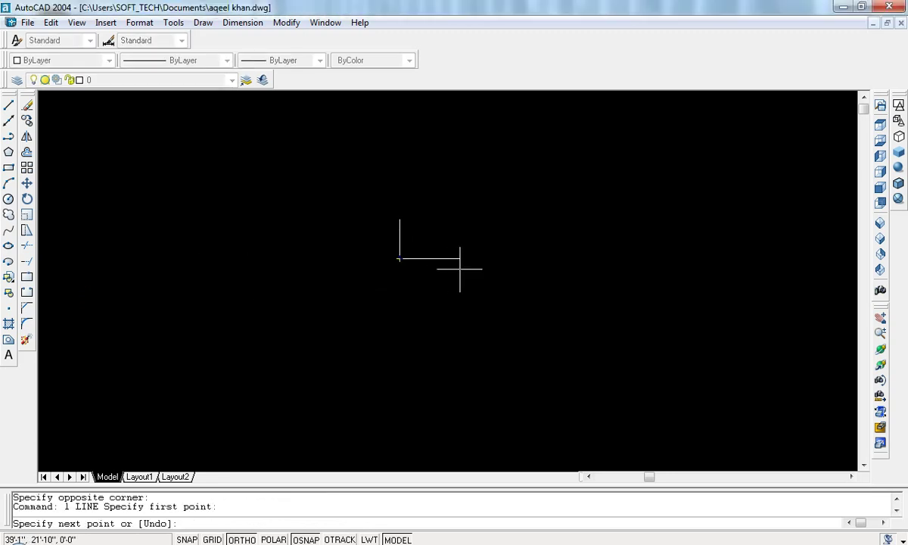
text(3)
key(Return)
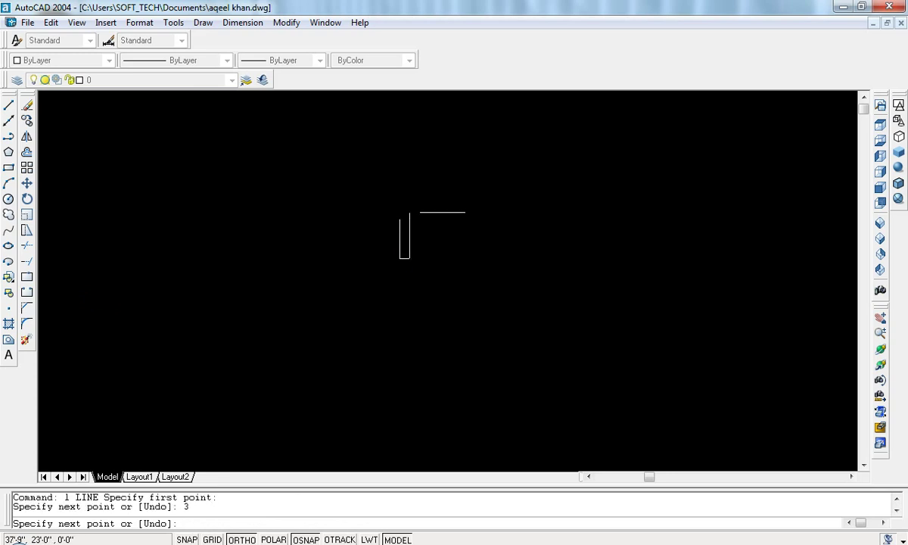
key(Return)
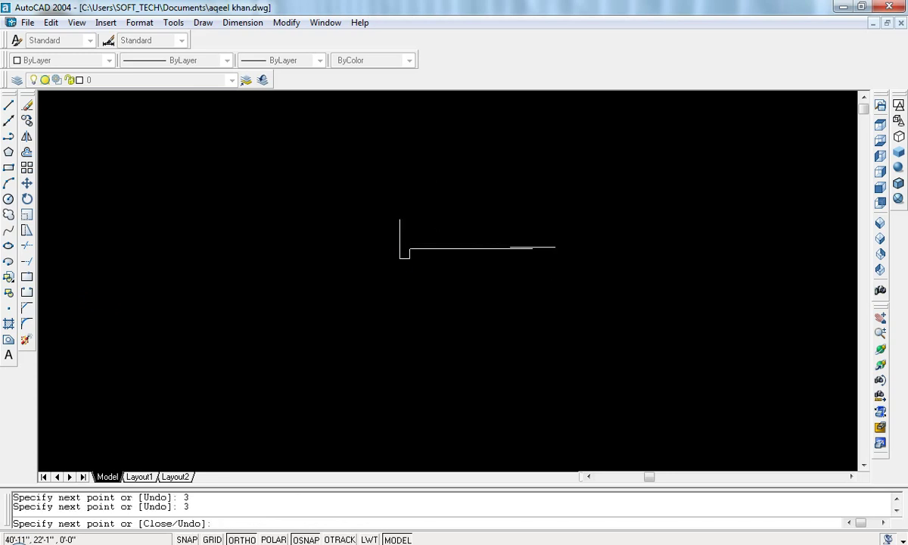
text(3)
key(Return)
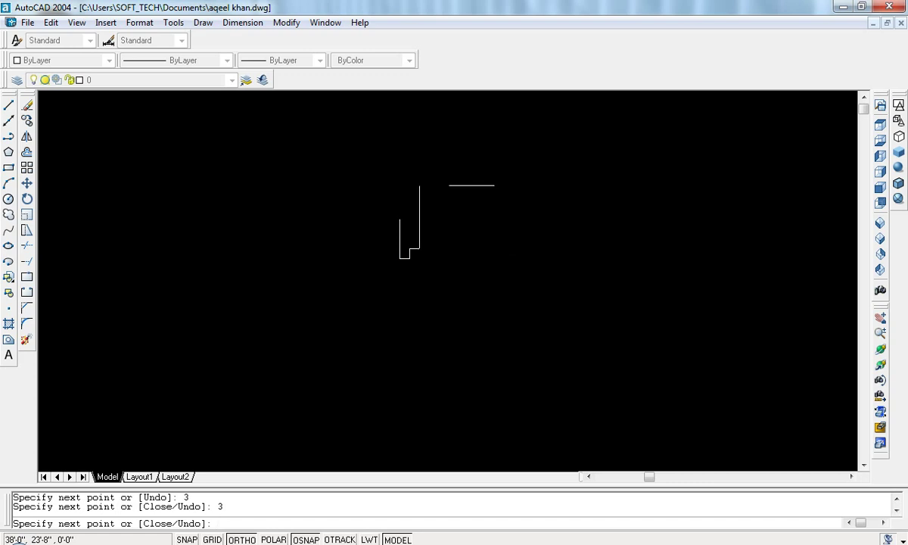
key(Return)
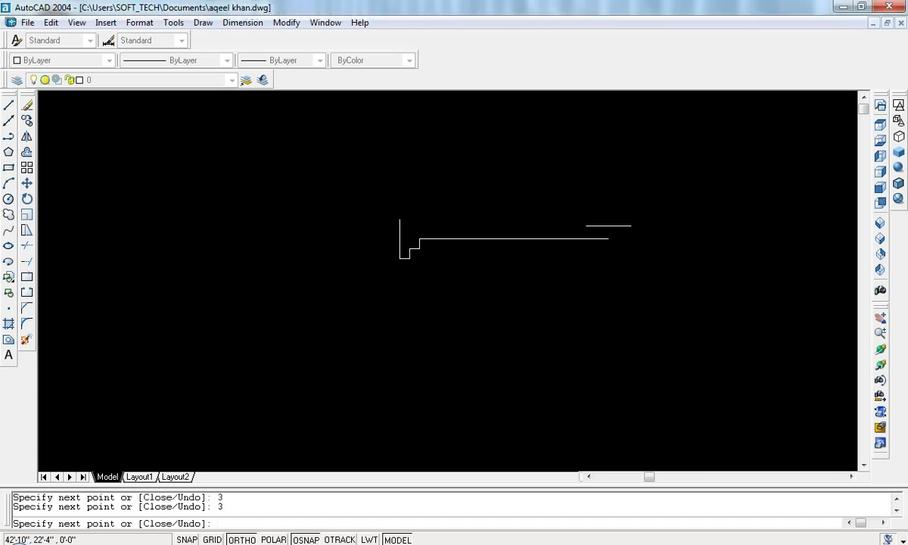
text(3)
key(Return)
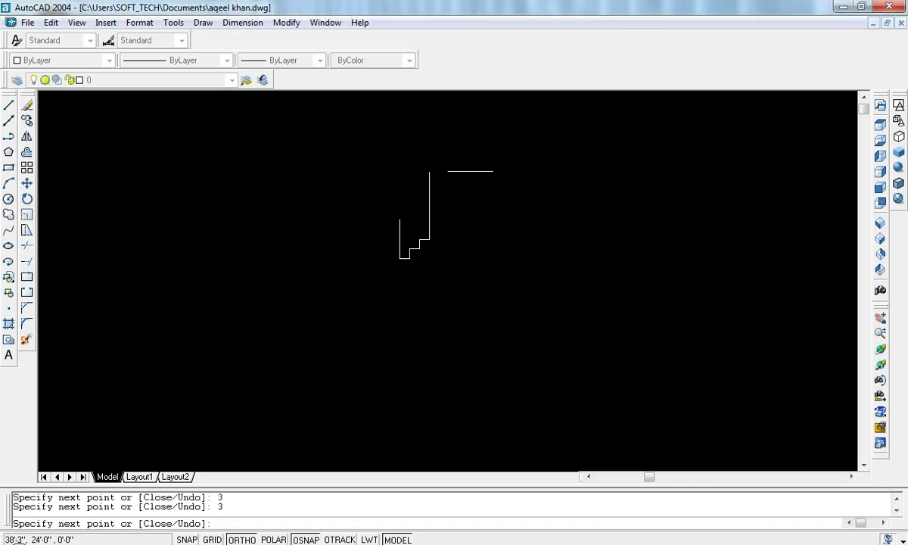
key(Return)
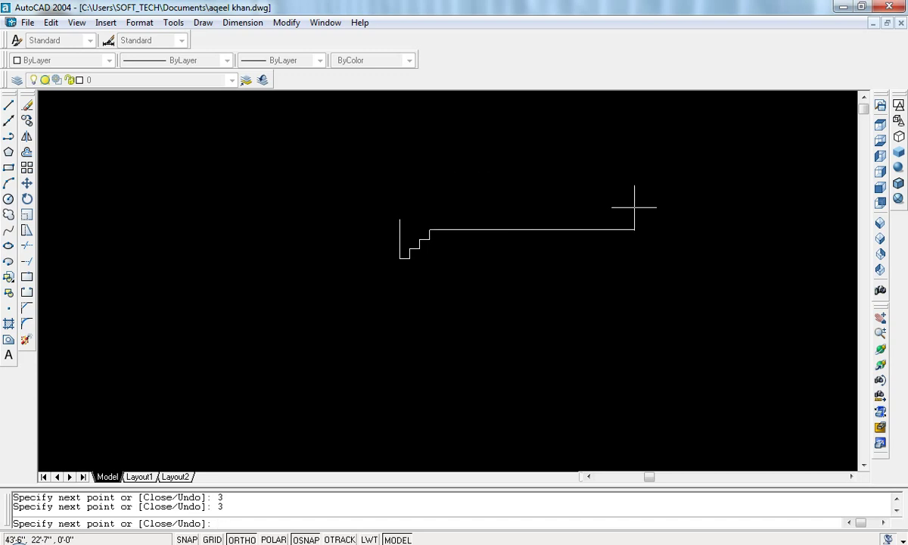
text(3)
key(Return)
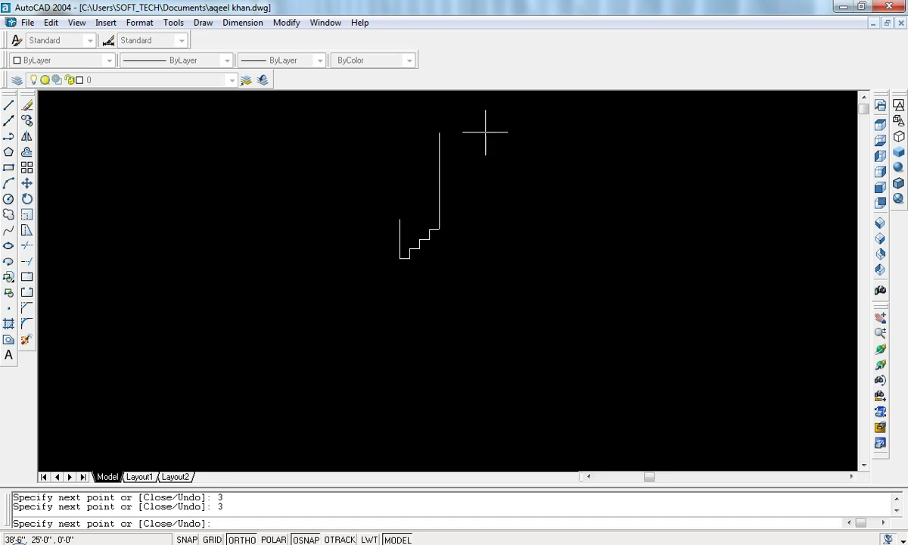
key(Return)
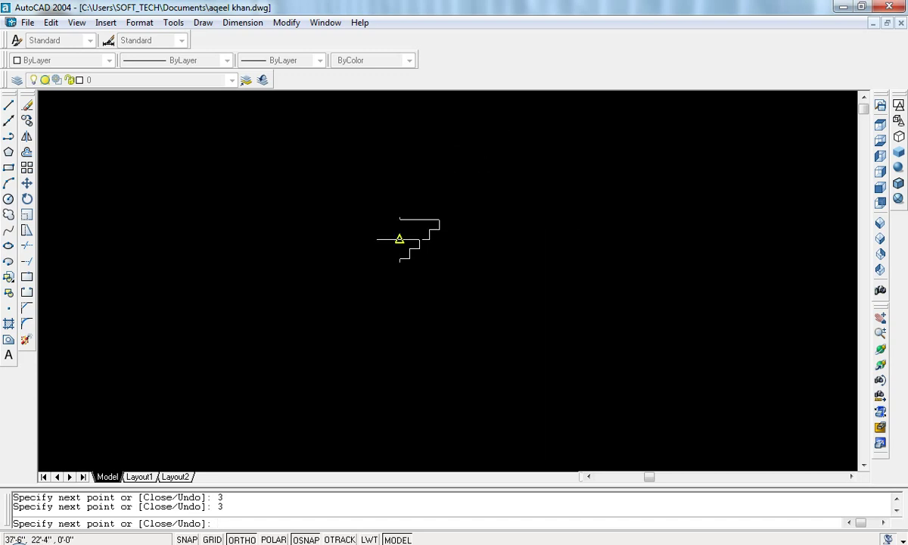
right_click(400, 219)
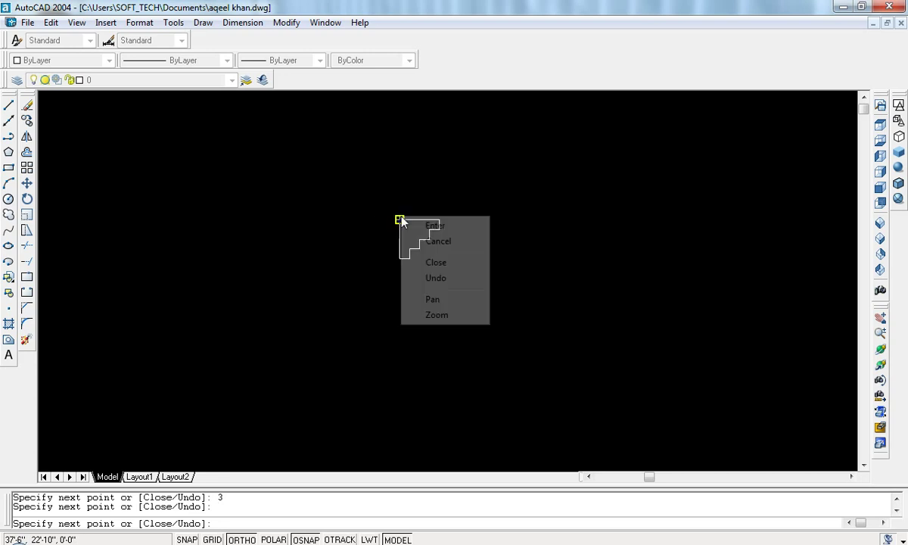
click(429, 225)
key(Escape)
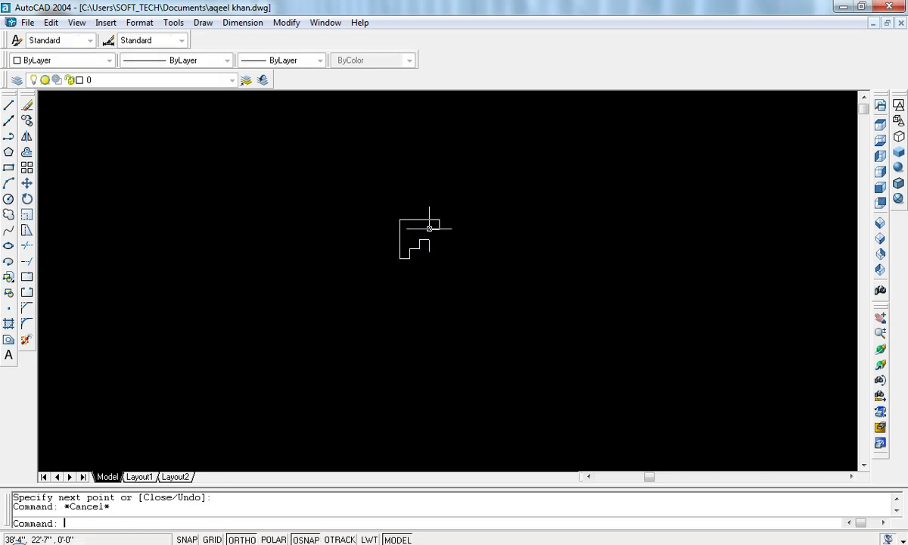
key(Escape)
key(Return)
Step: Fillet the upper and lower inner step corners with a 2" radius
text(2)
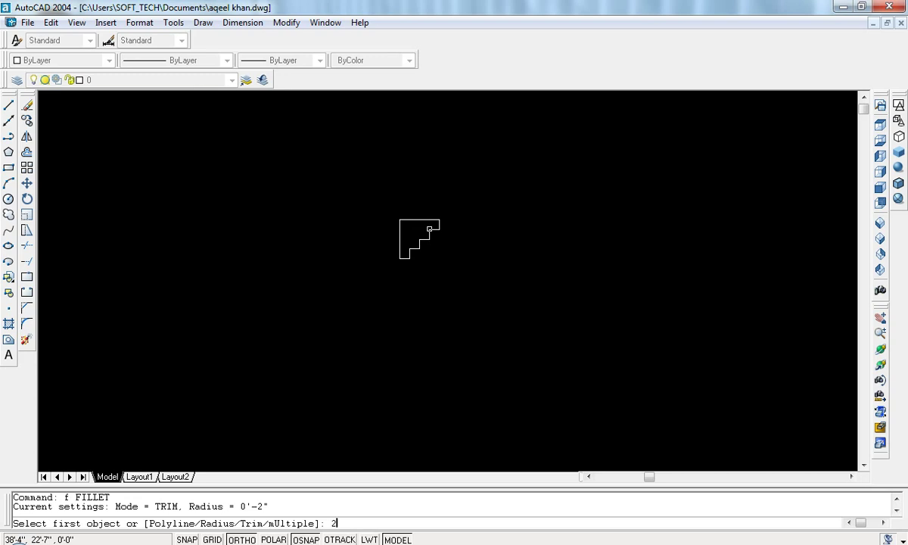
key(BackSpace)
key(Return)
key(Return)
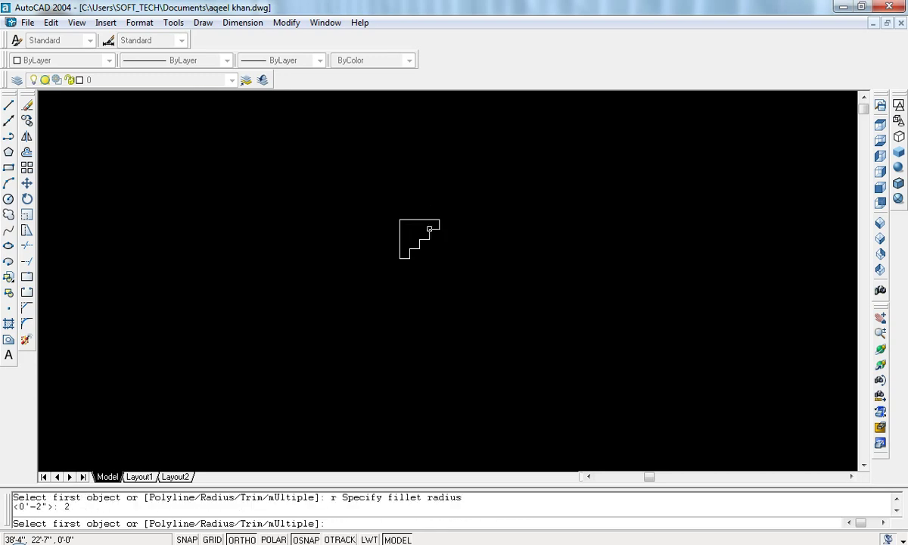
click(429, 235)
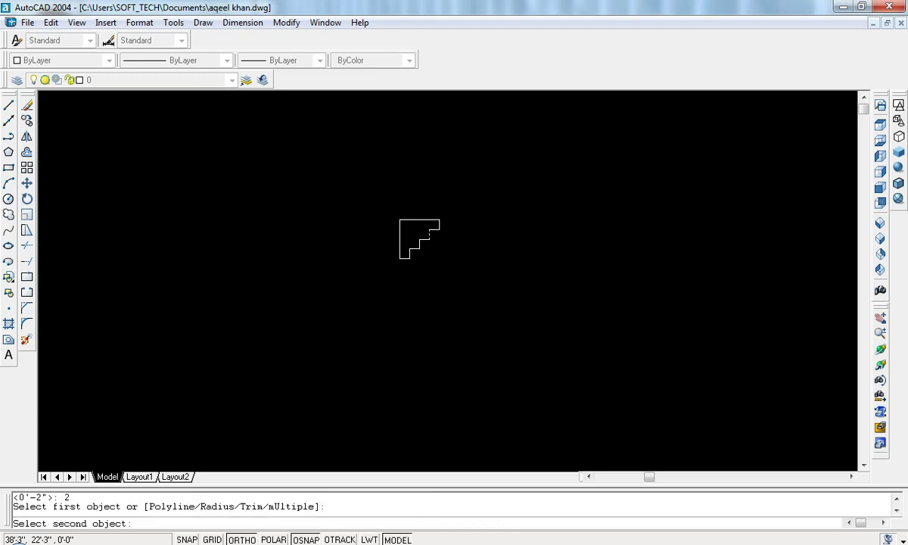
click(425, 238)
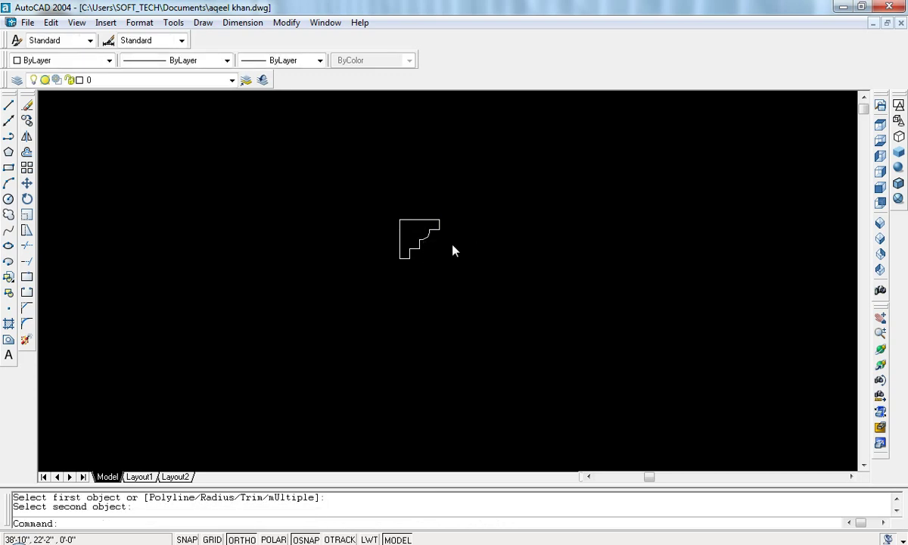
right_click(452, 248)
click(501, 254)
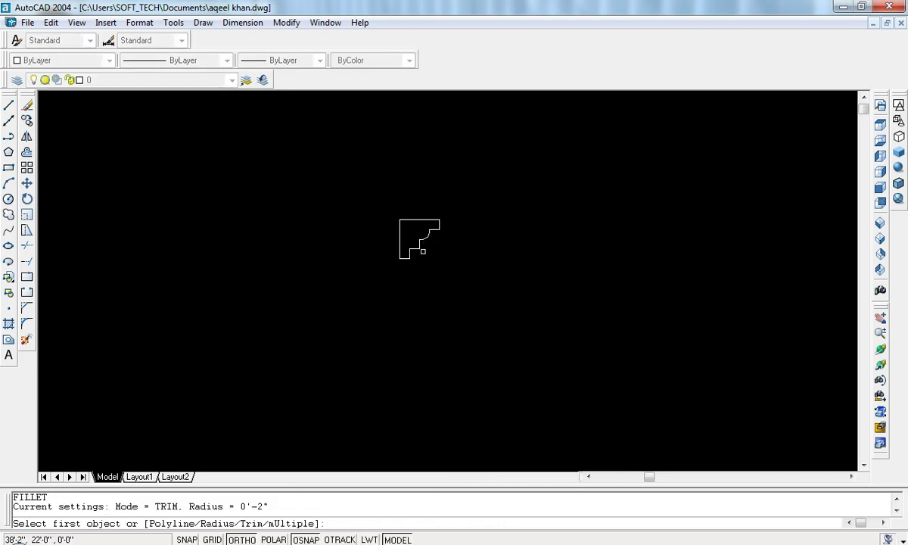
click(415, 247)
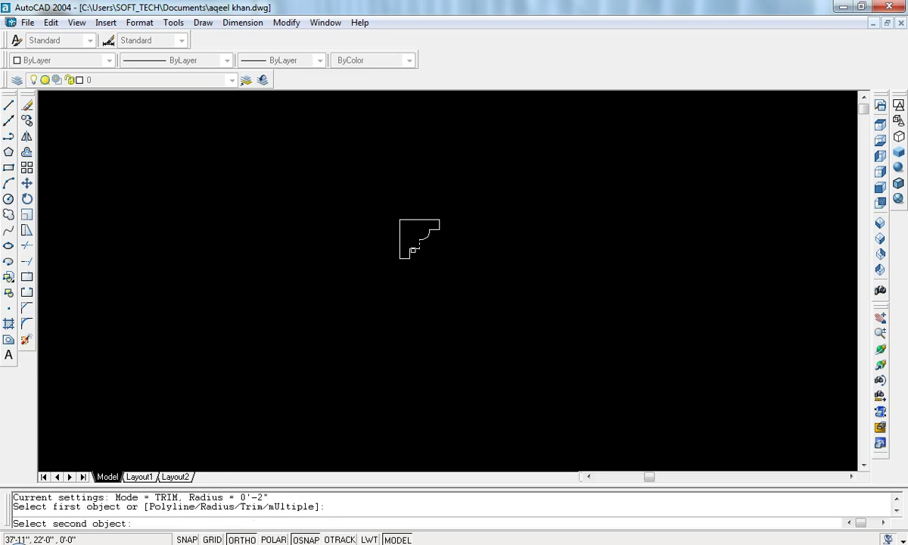
click(414, 250)
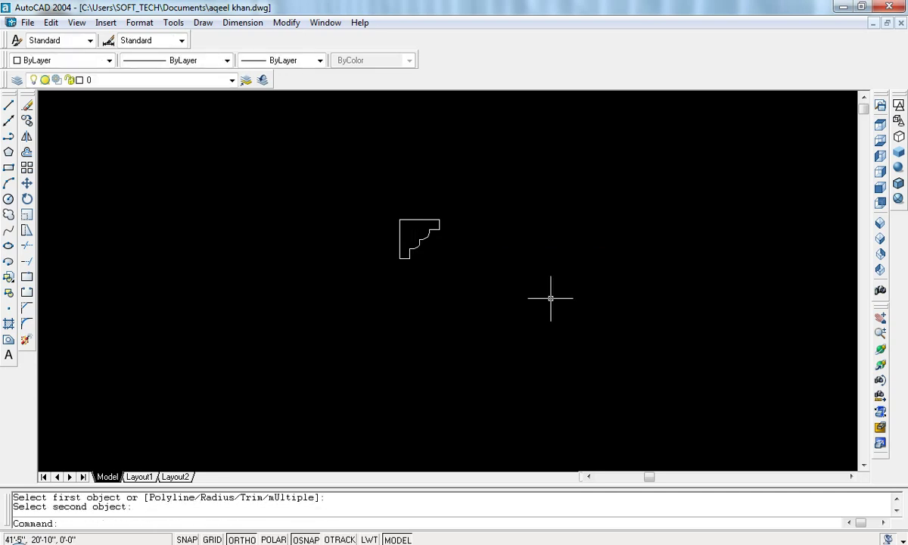
key(Escape)
key(Escape)
Step: Create a closed boundary polyline by picking a point inside the filleted profile
text(z)
key(Return)
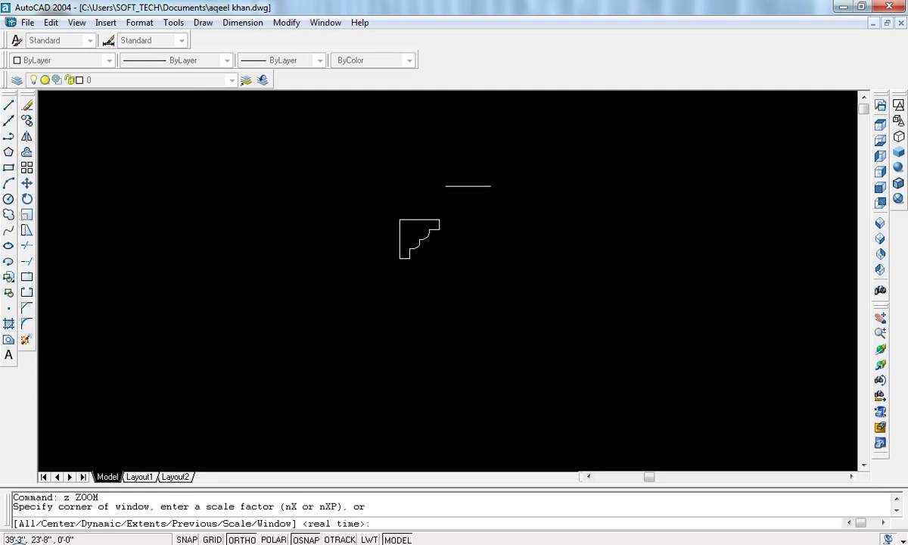
click(468, 186)
click(361, 303)
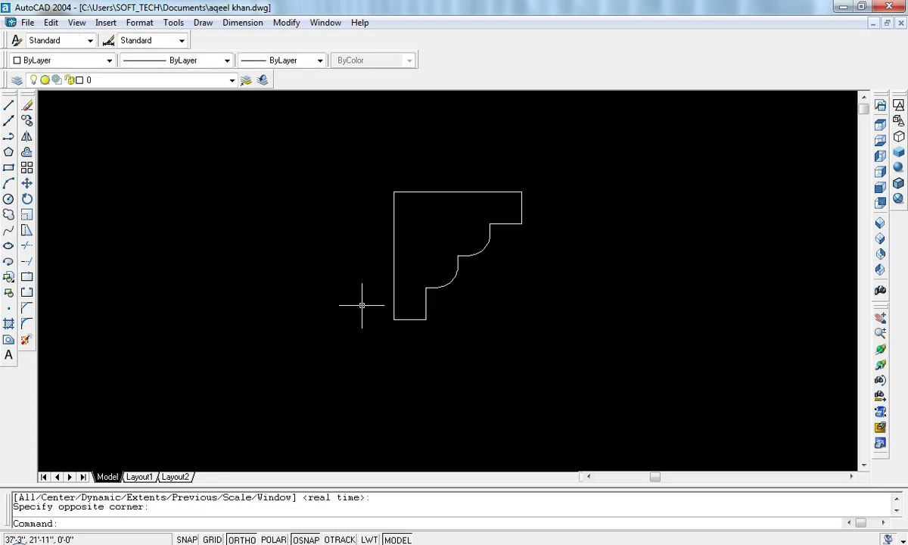
key(Escape)
key(Escape)
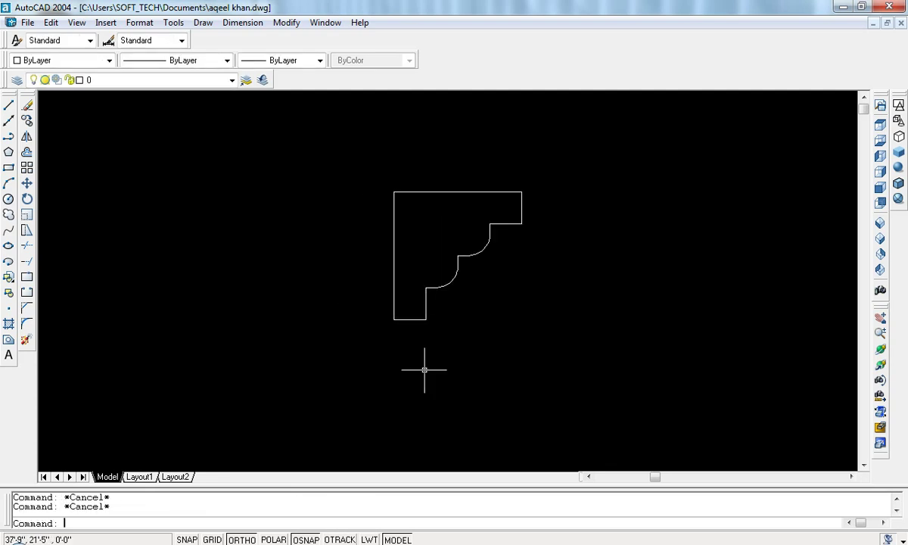
text(bo)
key(Return)
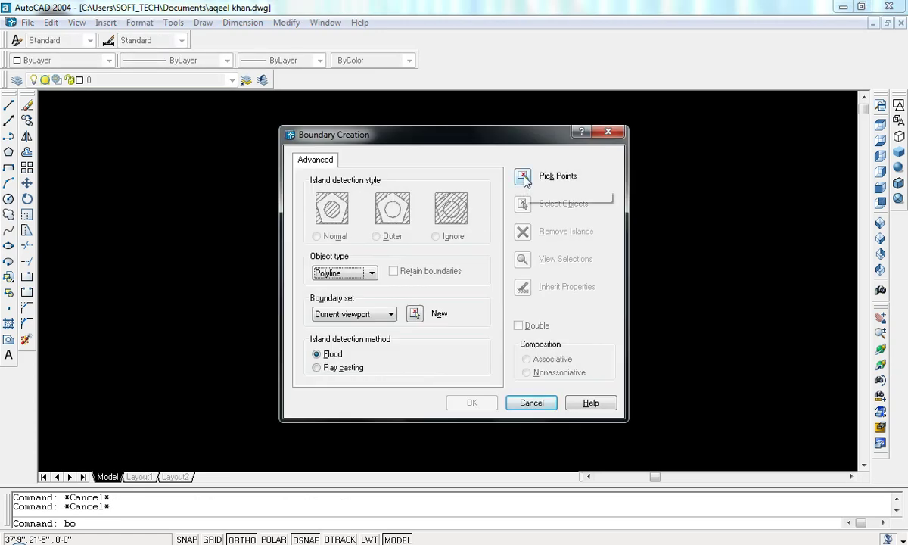
click(522, 176)
click(428, 221)
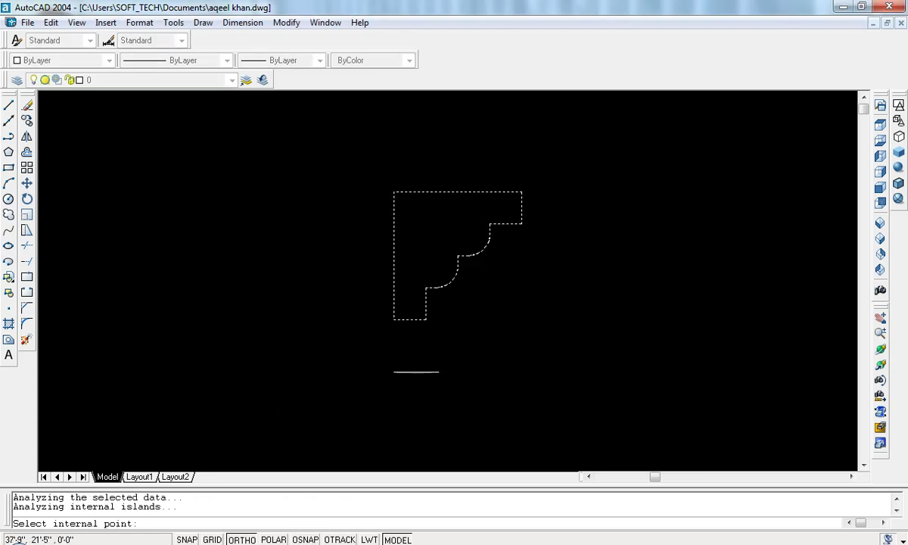
key(Return)
Step: Move the new profile polyline to the right of the original outline
text(m)
key(Return)
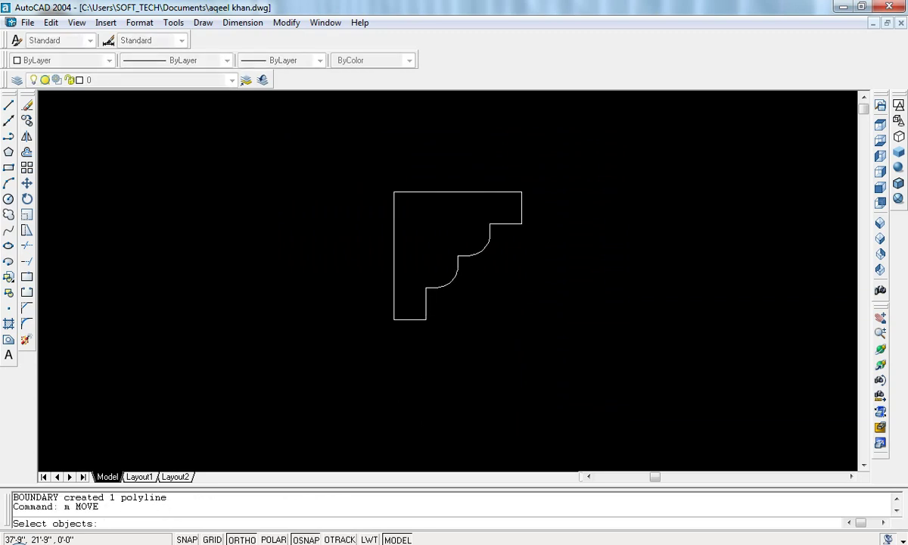
click(425, 316)
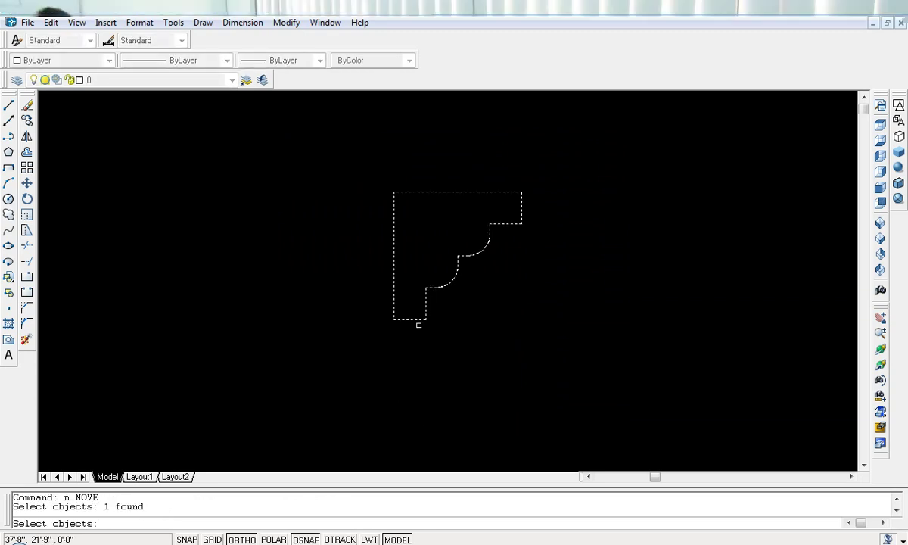
key(Return)
click(361, 375)
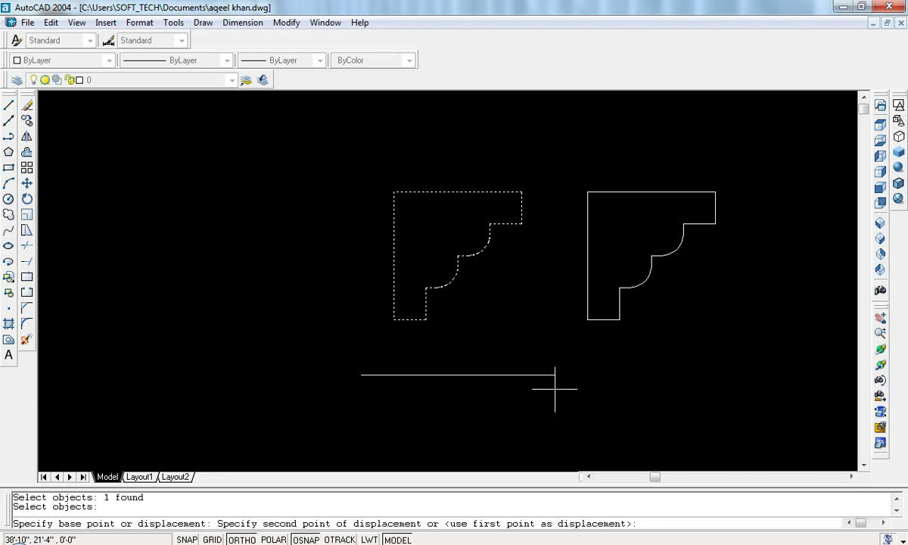
click(554, 389)
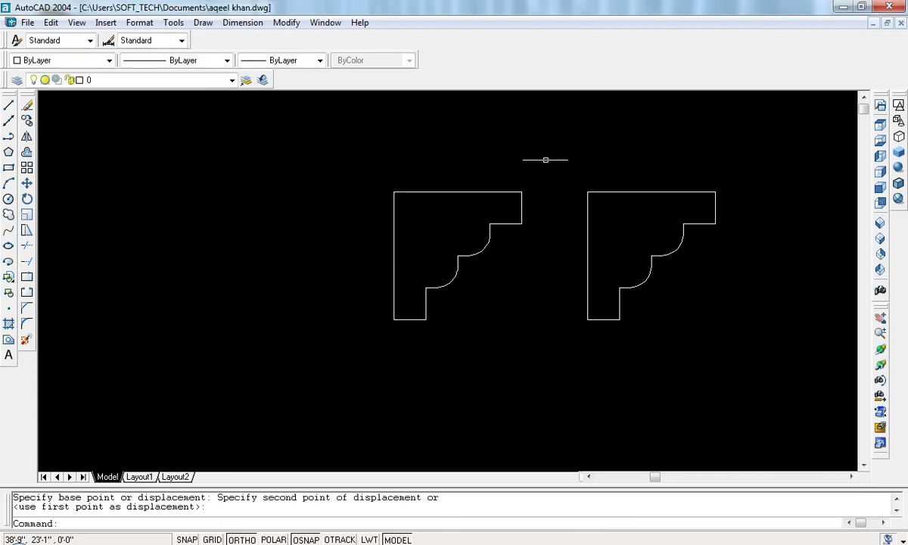
Step: Window-select and delete the left copy of the cornice profile
click(497, 190)
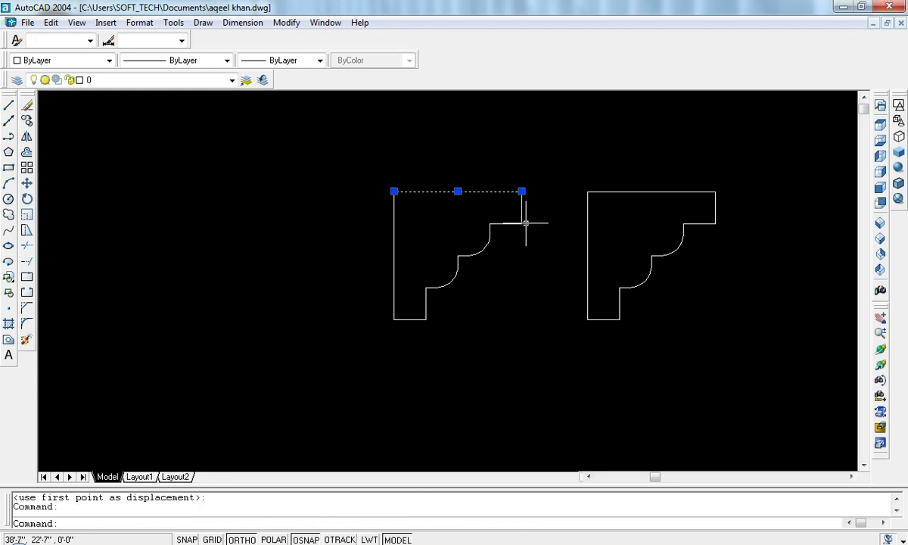
key(Escape)
click(548, 167)
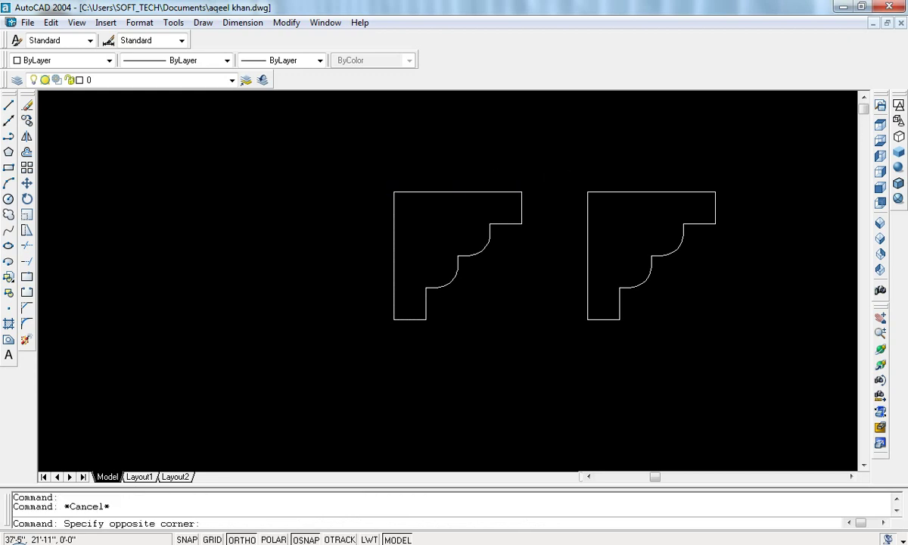
click(307, 378)
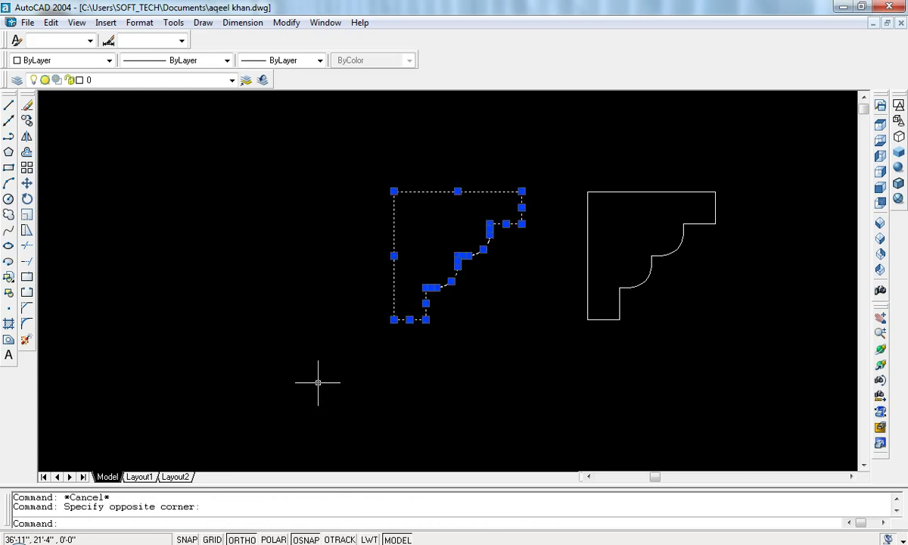
key(Delete)
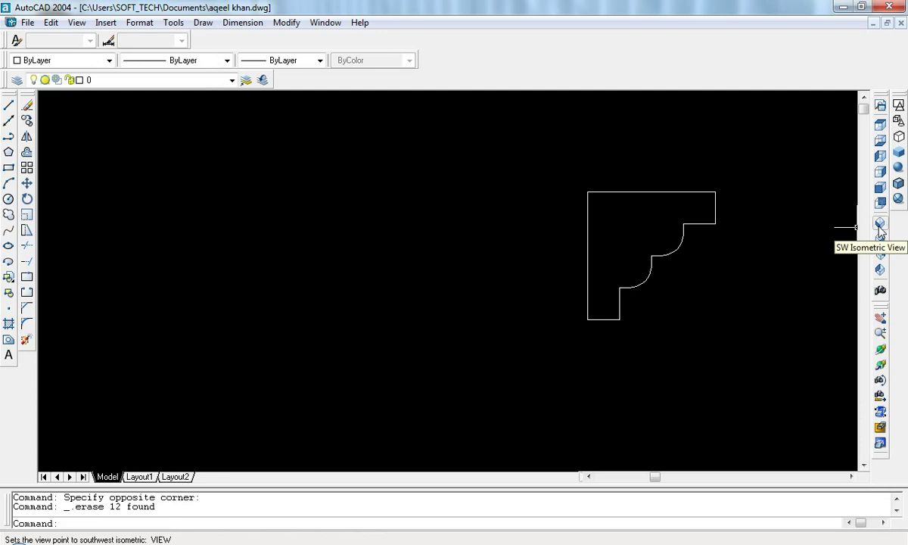
Step: In SW Isometric view, move the profile onto the roof outline corner
click(879, 229)
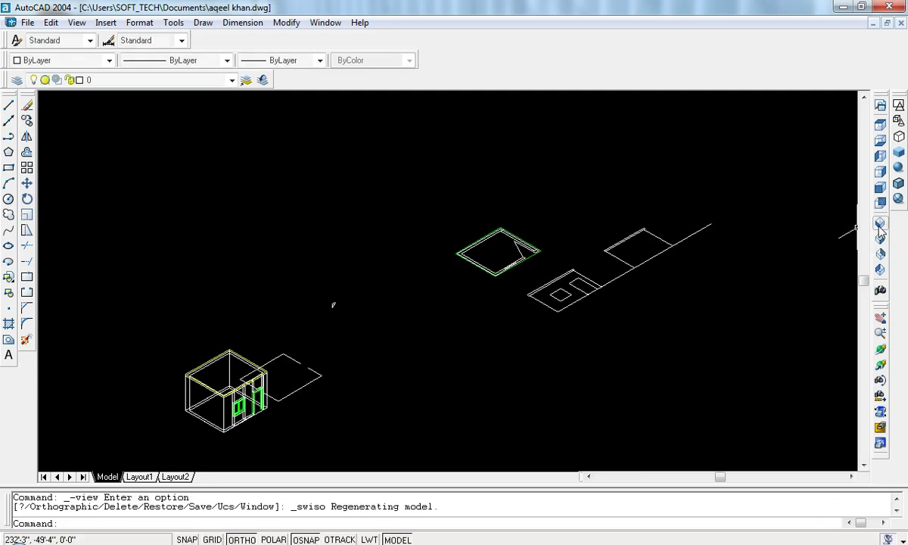
key(Escape)
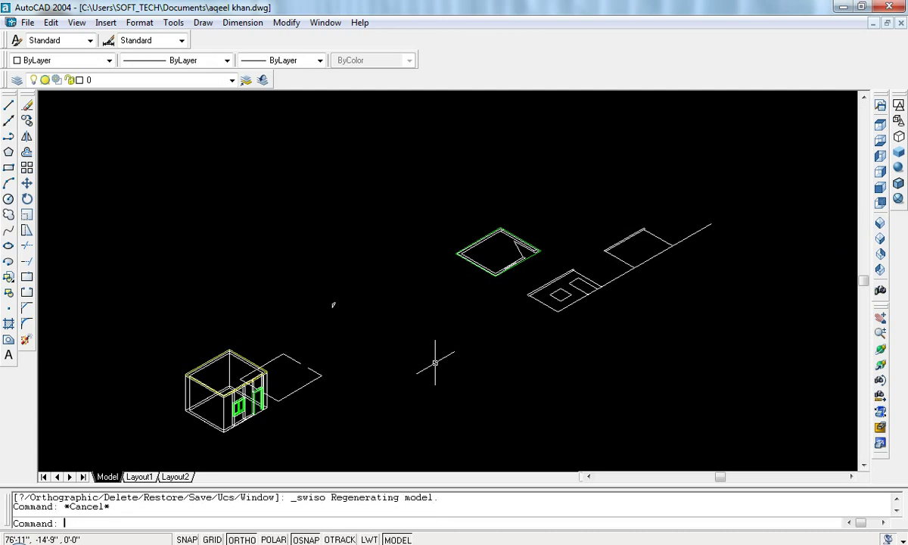
key(Escape)
text(z)
key(Return)
click(333, 304)
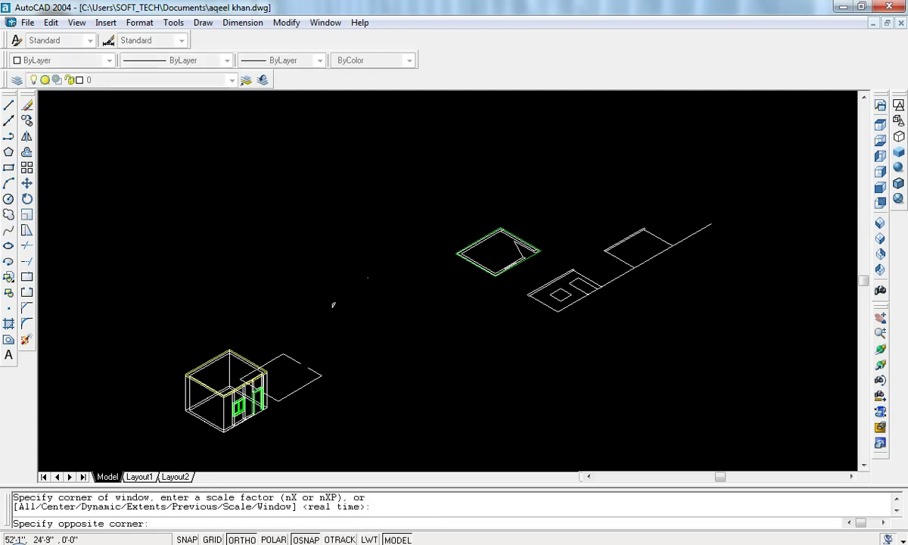
click(368, 383)
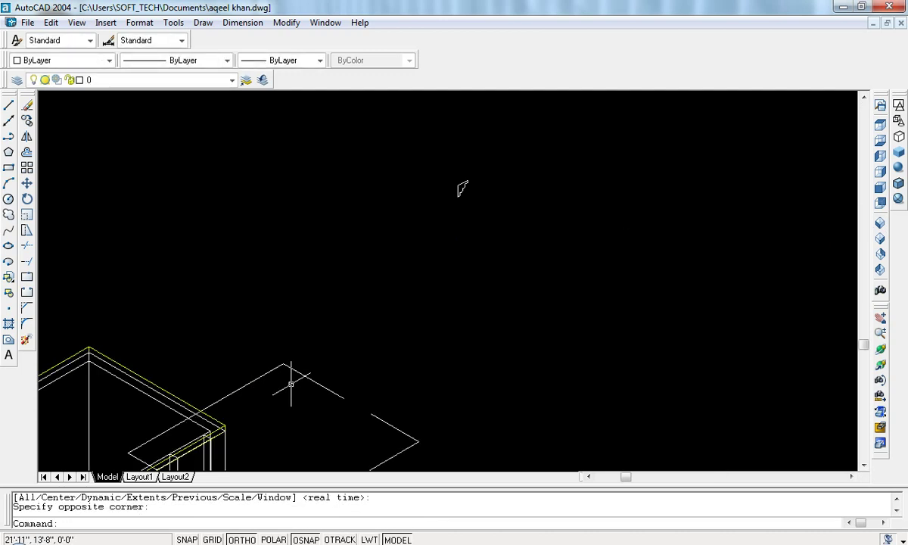
text( m)
key(Return)
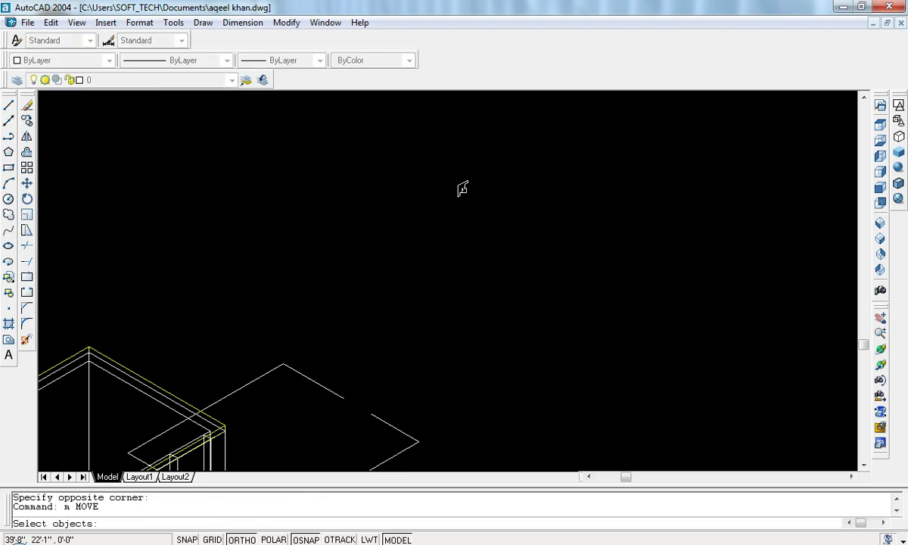
click(462, 188)
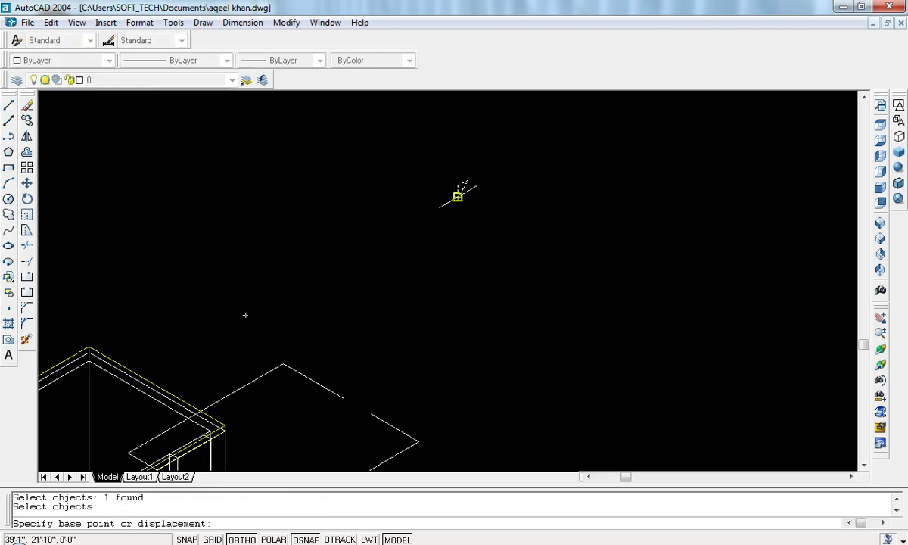
click(458, 196)
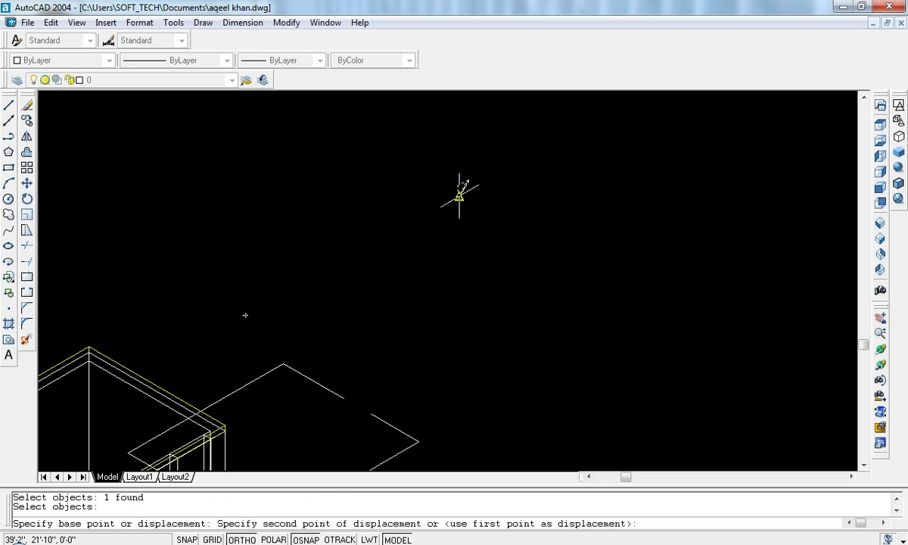
click(343, 398)
Step: Extrude the cornice profile using the roof edge line as its path
key(Escape)
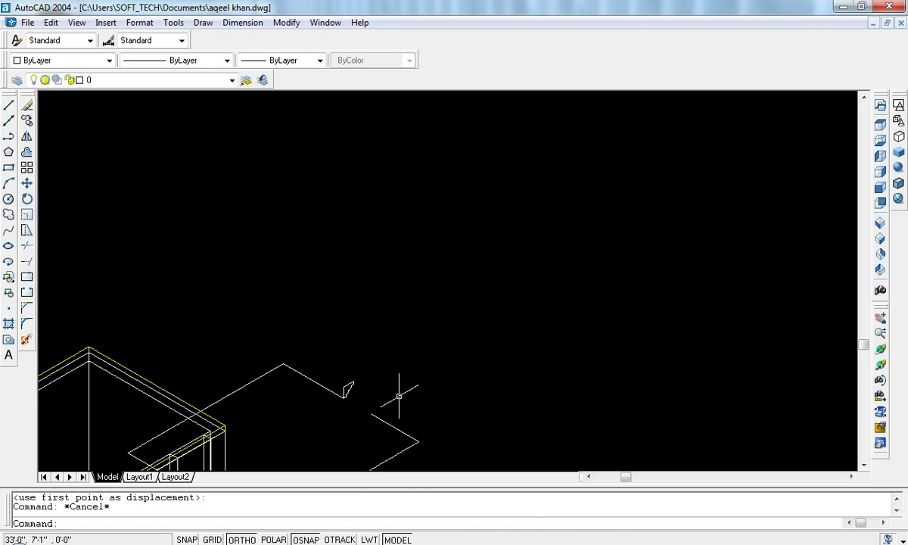
key(Escape)
text(z)
key(Return)
click(436, 340)
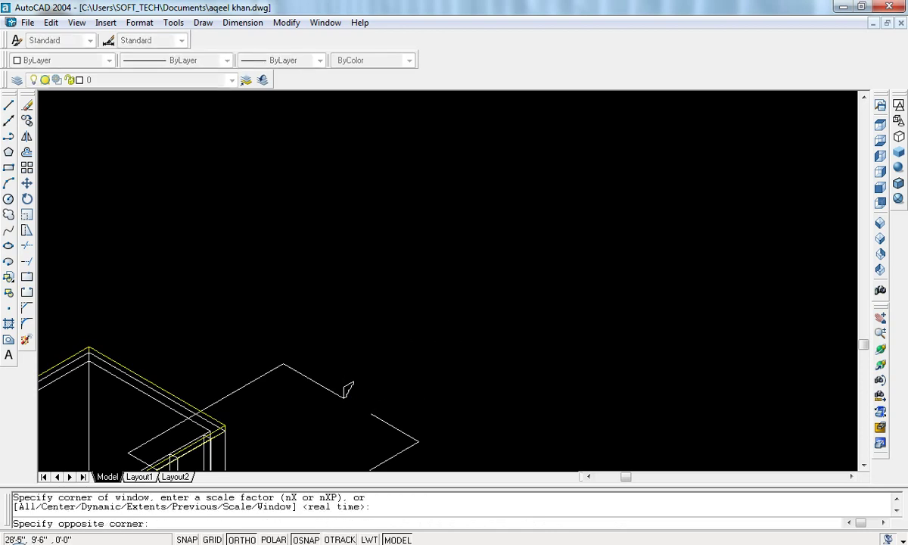
click(320, 437)
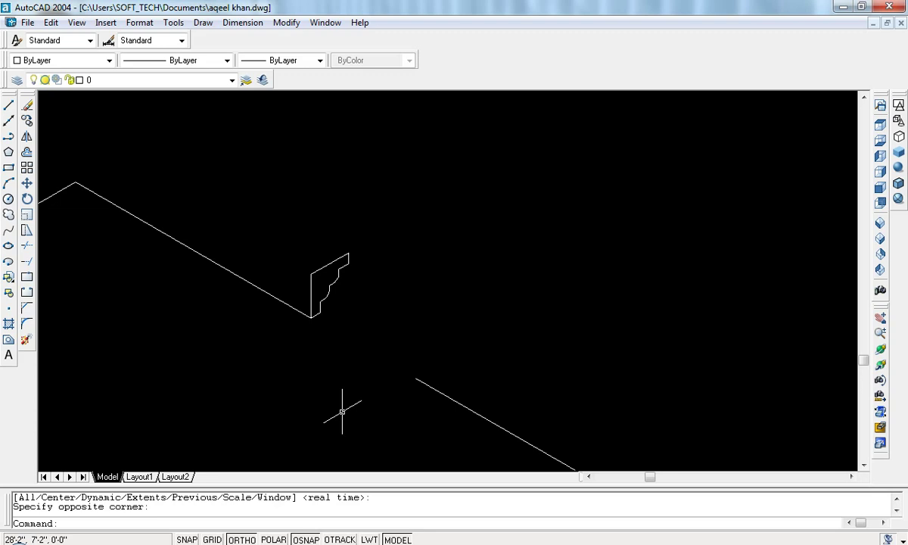
key(Escape)
text(ext)
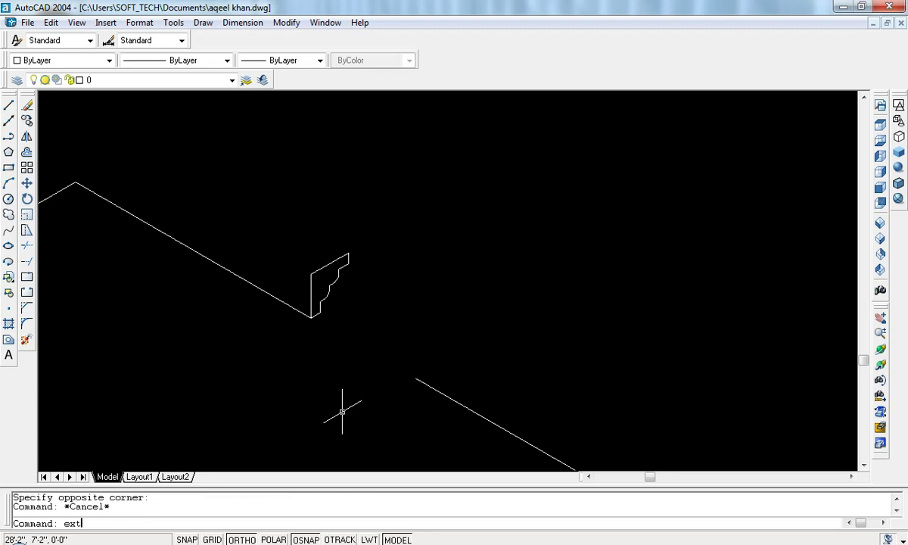
key(Return)
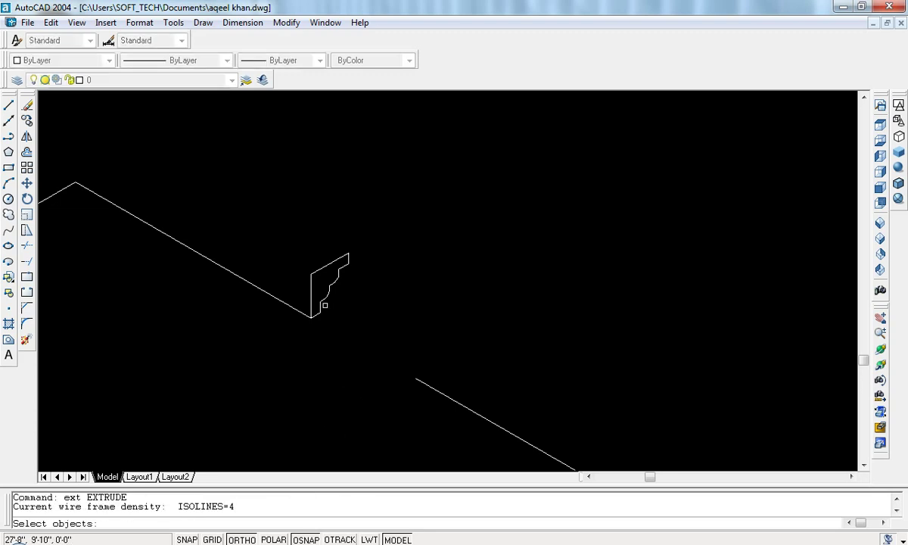
click(321, 304)
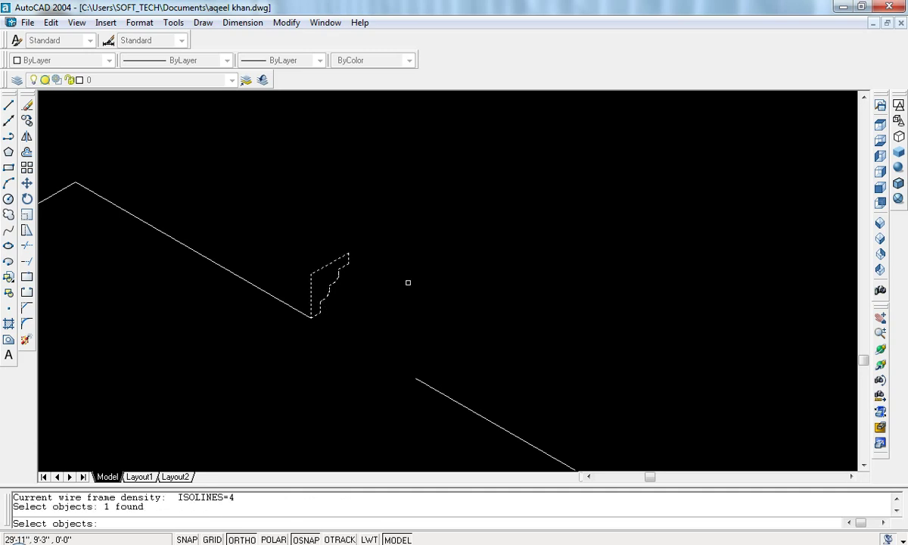
key(Return)
text(p)
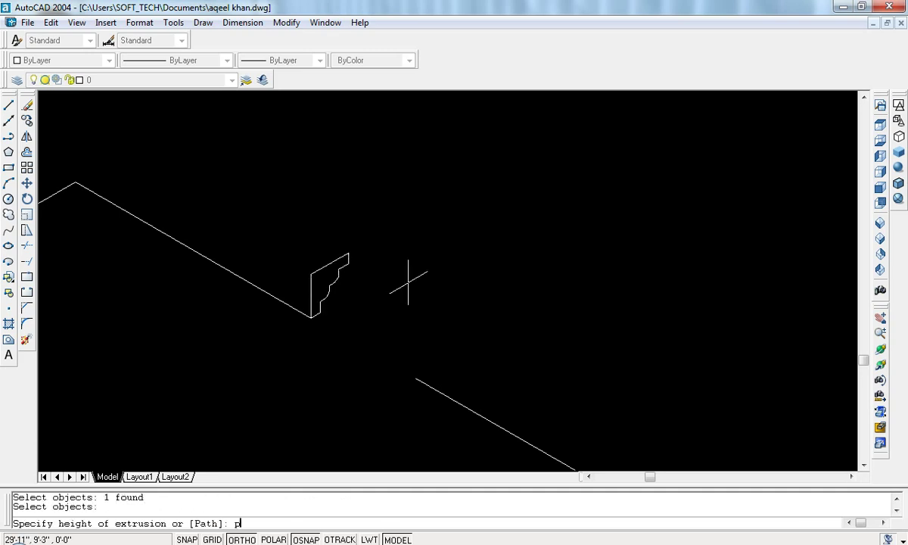
key(Return)
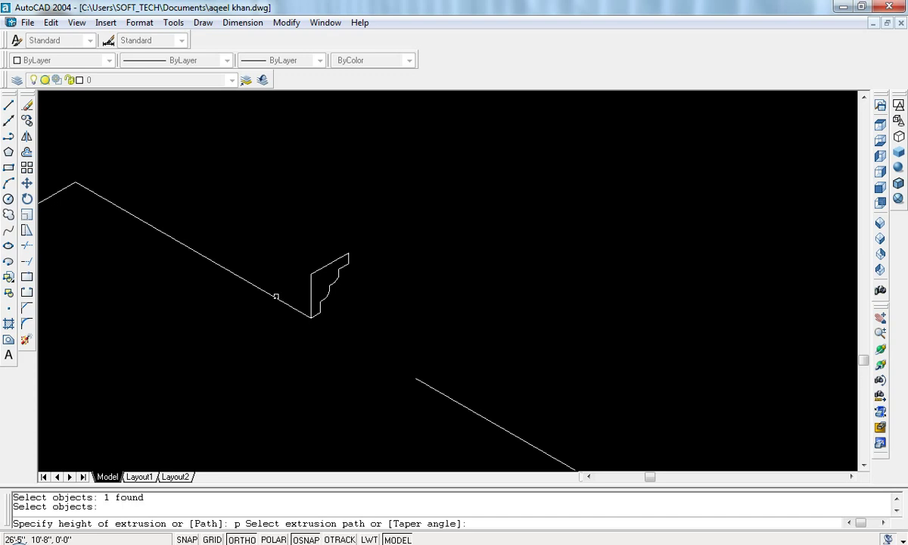
click(275, 296)
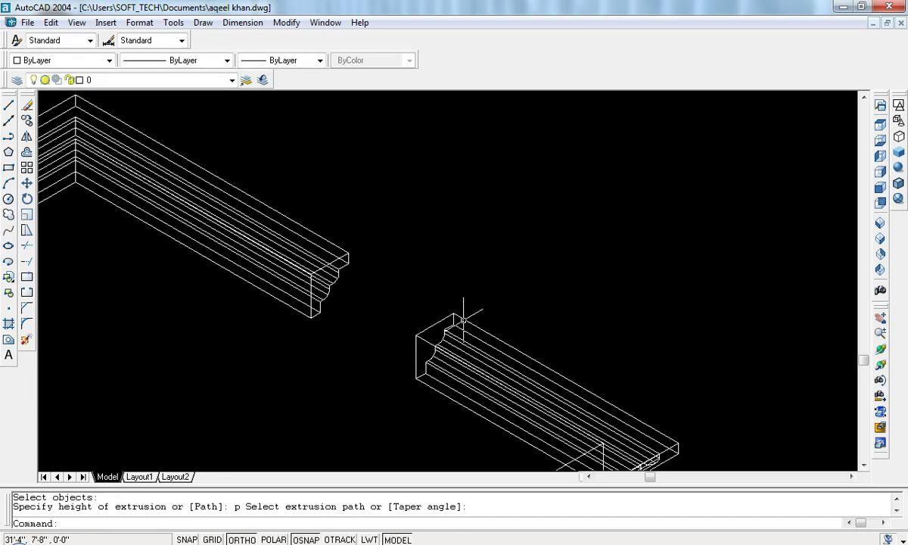
text(z)
Step: Zoom in on the two ends of the new moulding
key(Return)
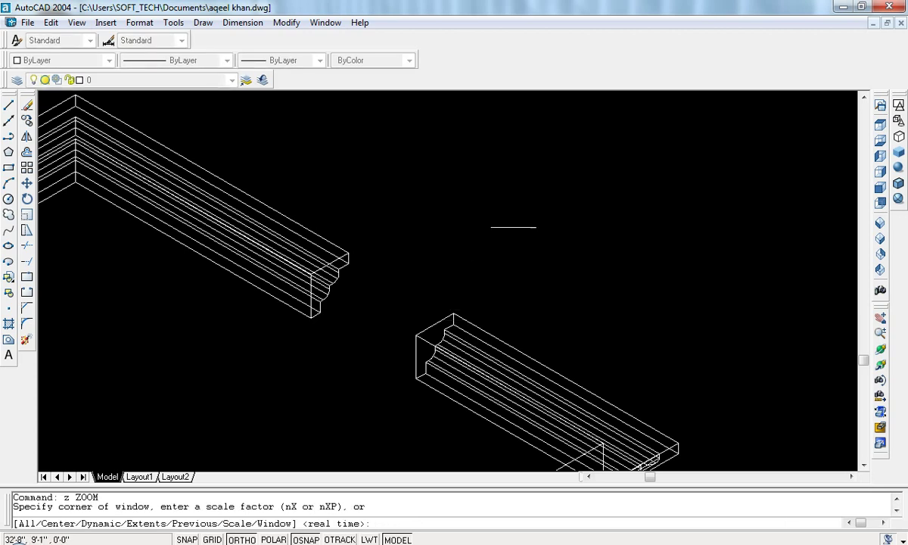
click(512, 217)
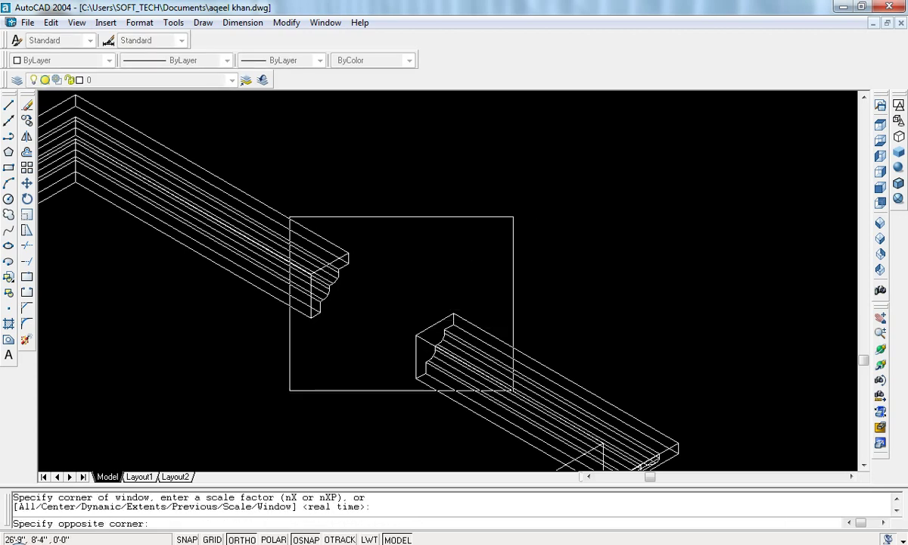
click(289, 391)
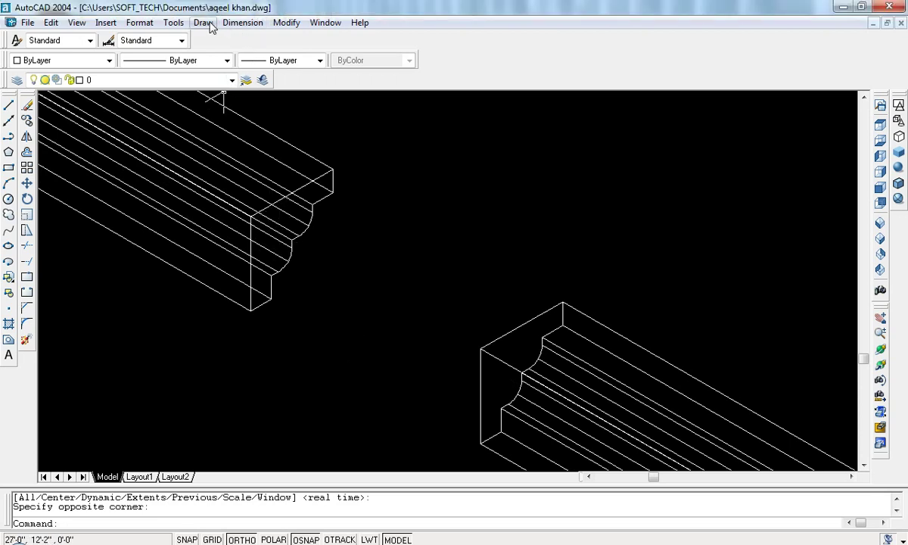
Step: Extrude the upper moulding's end face out to the lower moulding's corner with 0 taper
click(211, 24)
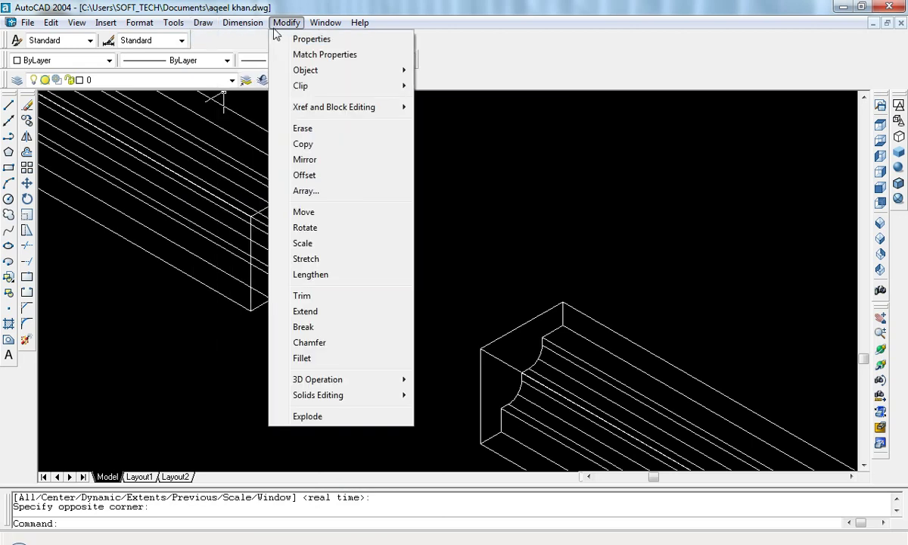
mouse_move(318, 395)
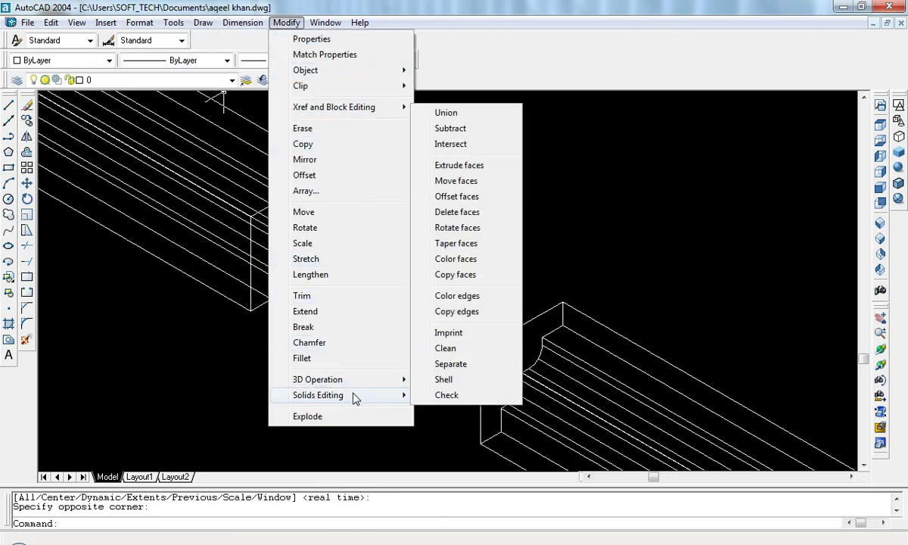
click(465, 176)
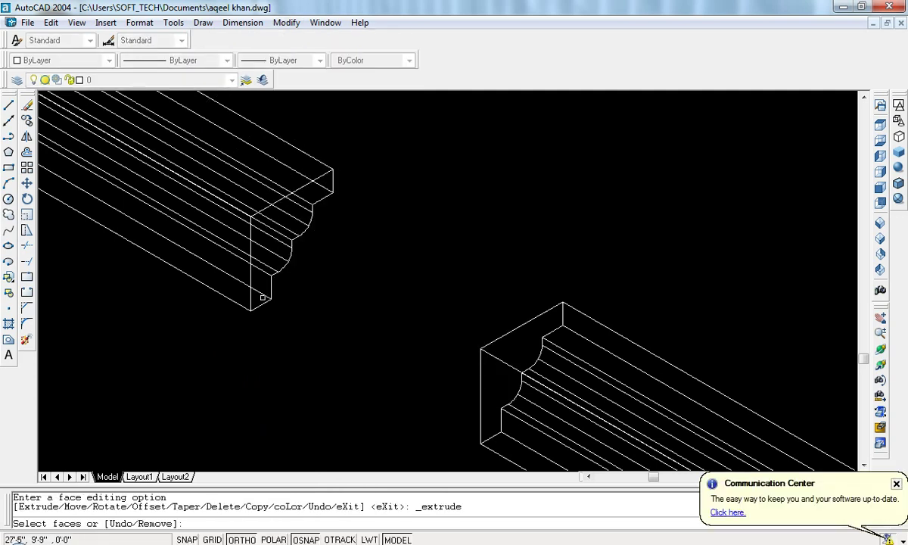
click(258, 286)
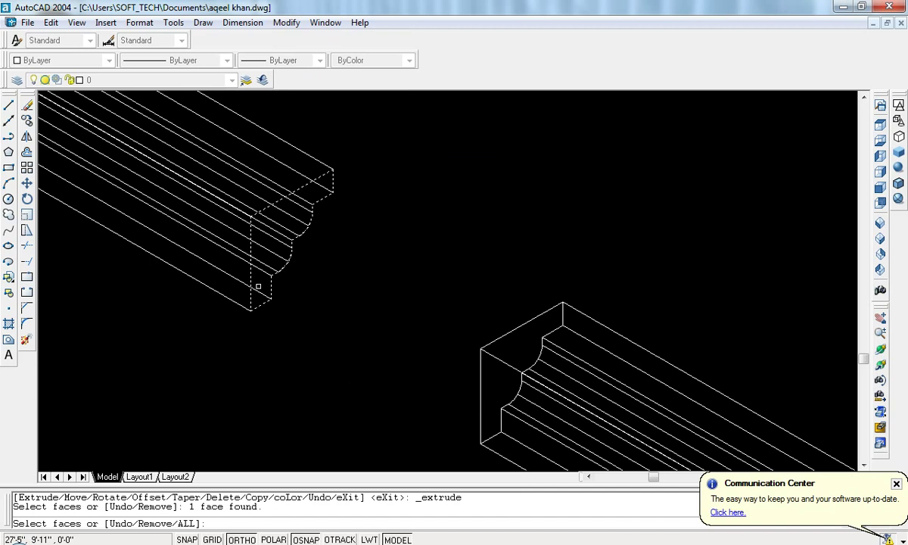
right_click(258, 286)
click(292, 298)
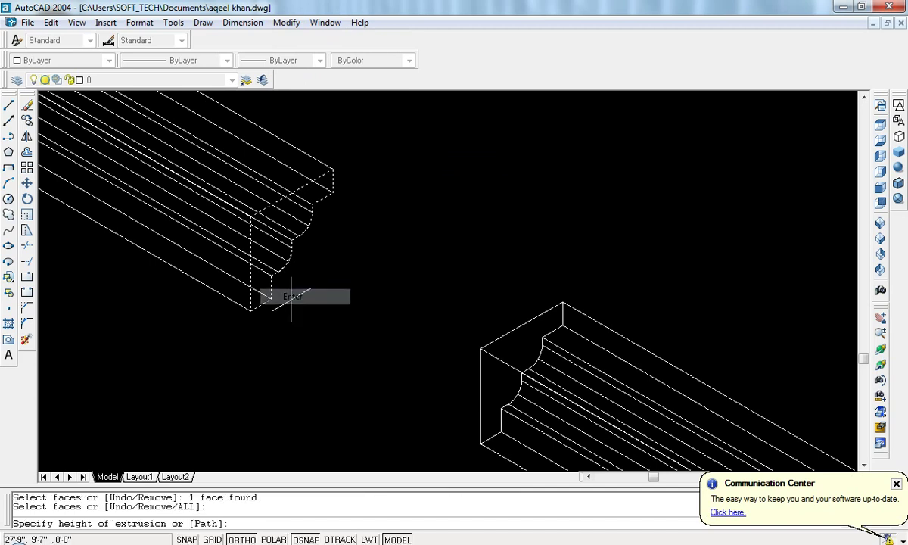
click(251, 311)
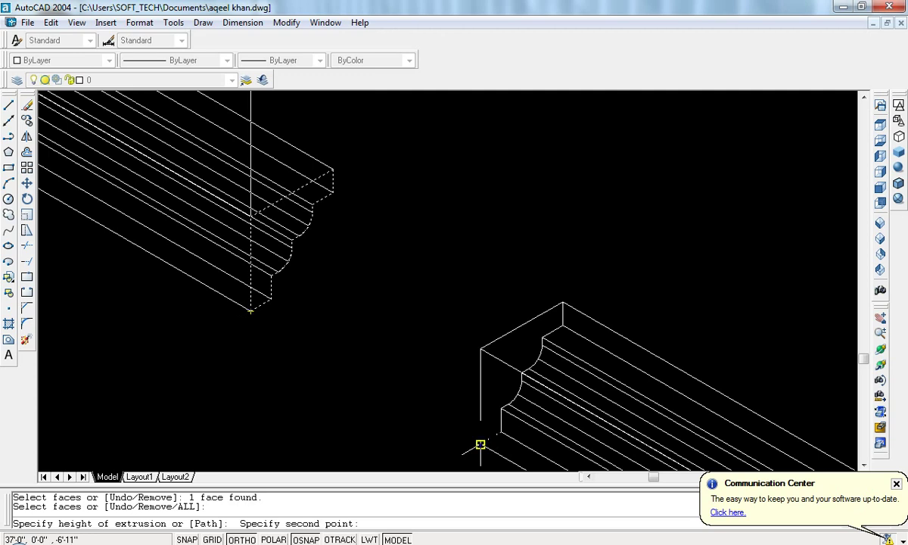
click(480, 444)
key(Return)
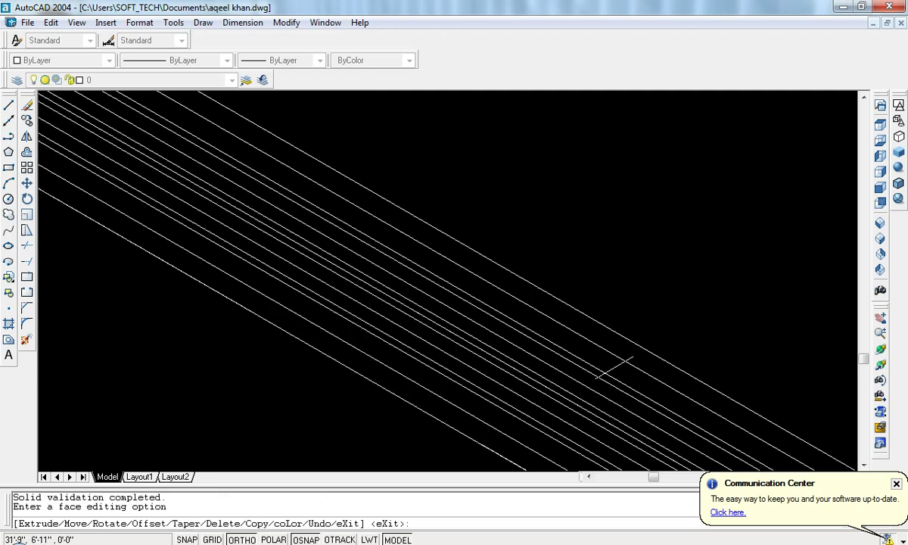
Step: Show the model Gouraud-shaded in southwest isometric, zoomed in on the house and frame
click(879, 227)
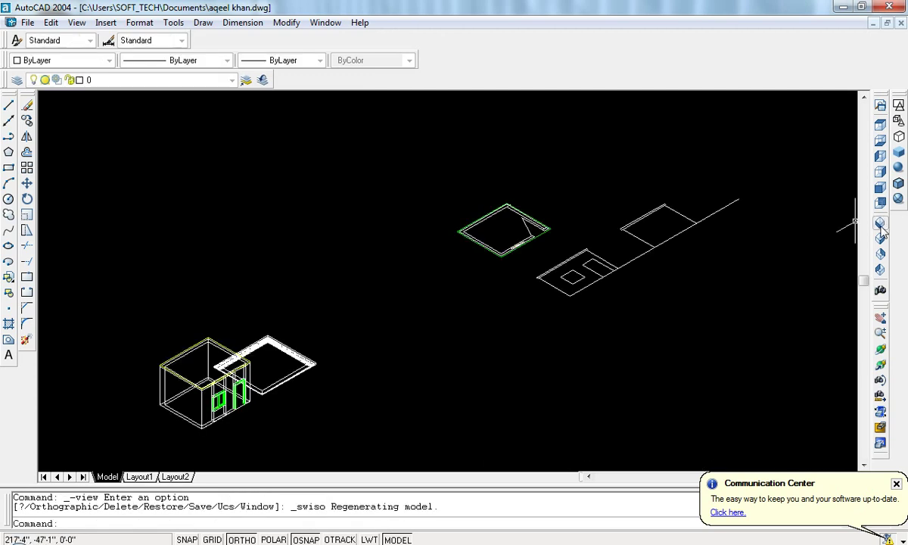
click(898, 169)
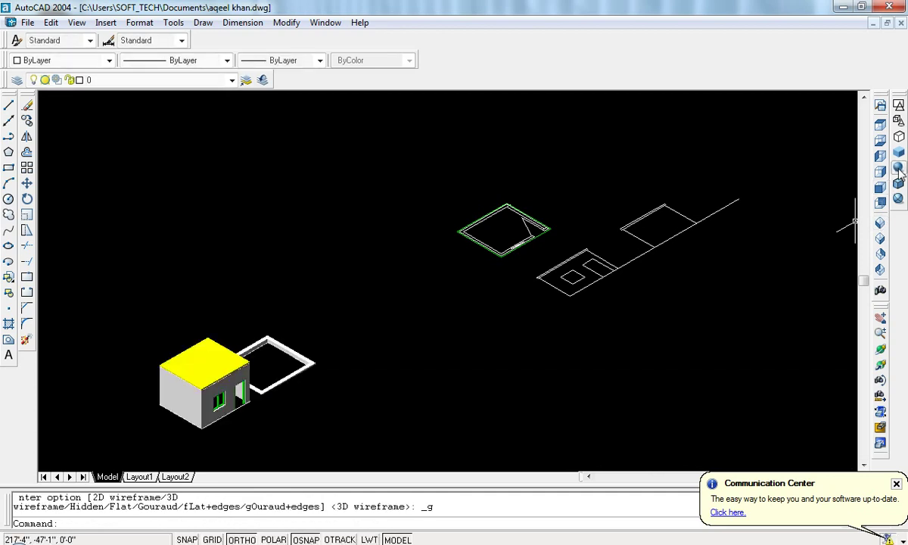
key(Escape)
key(Escape)
text(z)
key(Return)
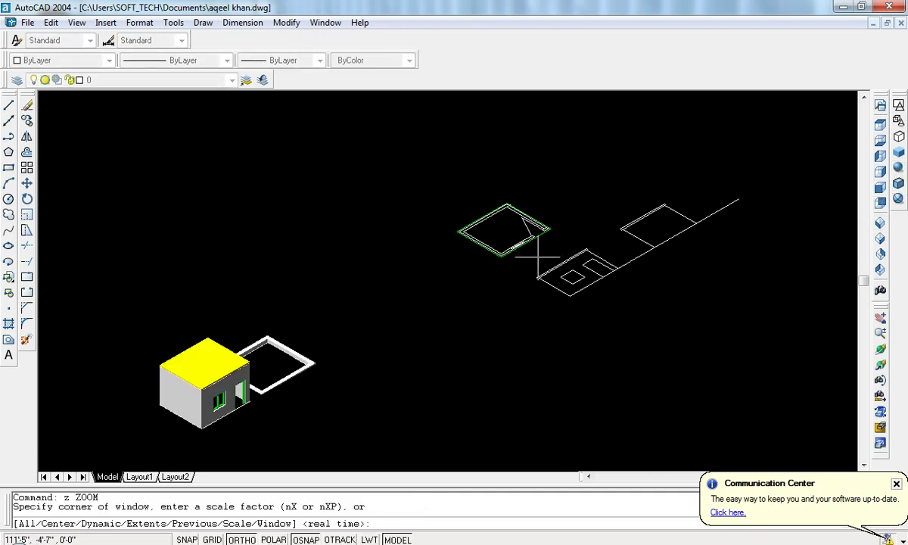
click(316, 326)
click(257, 381)
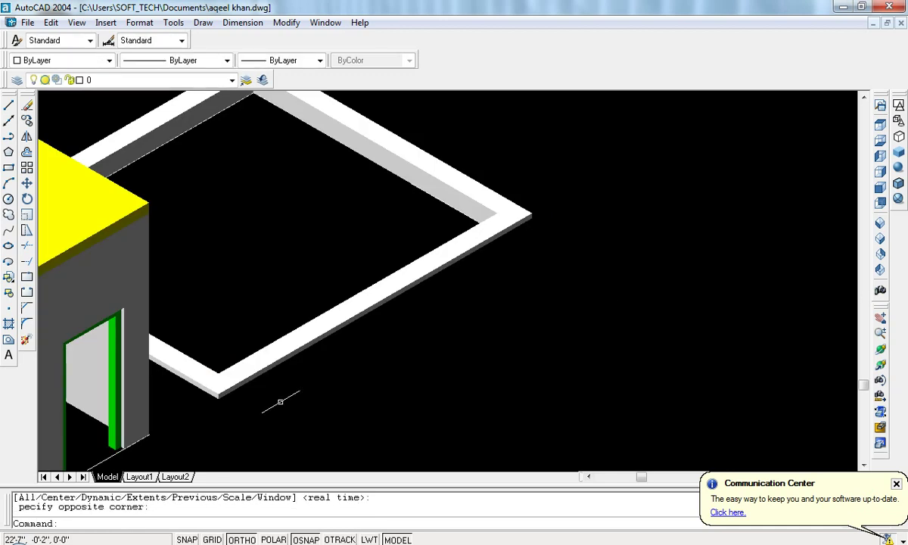
Step: Orbit the view around the house and its frame
click(881, 366)
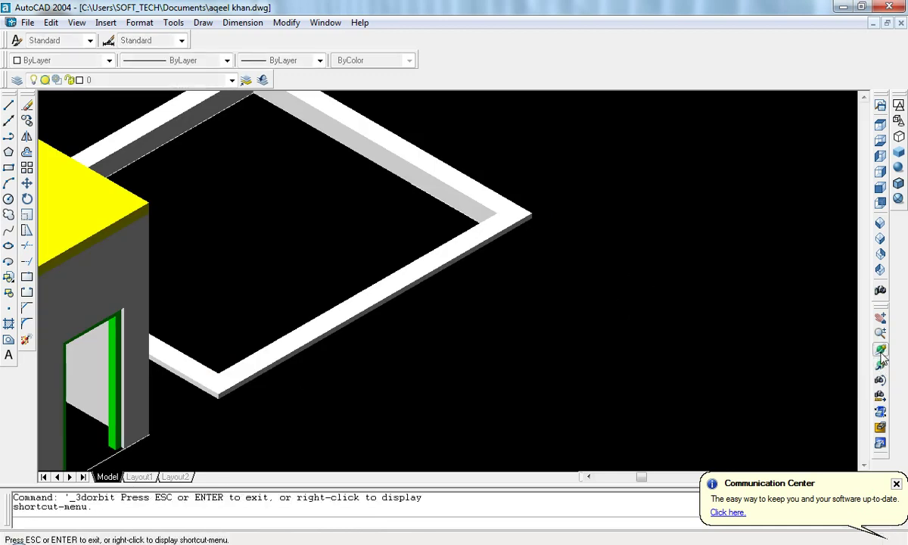
mouse_move(522, 344)
mouse_down()
mouse_move(426, 264)
mouse_move(462, 358)
mouse_move(450, 271)
mouse_move(457, 304)
mouse_up()
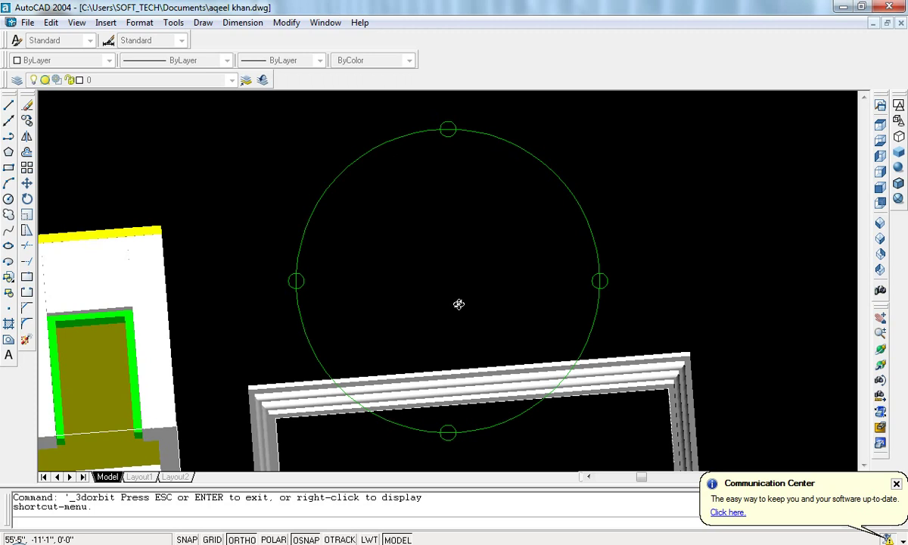
mouse_move(423, 266)
mouse_down()
mouse_move(444, 239)
mouse_move(438, 283)
mouse_move(469, 362)
mouse_move(476, 338)
mouse_move(442, 316)
mouse_move(469, 299)
mouse_move(456, 236)
mouse_move(466, 300)
mouse_move(373, 309)
mouse_up()
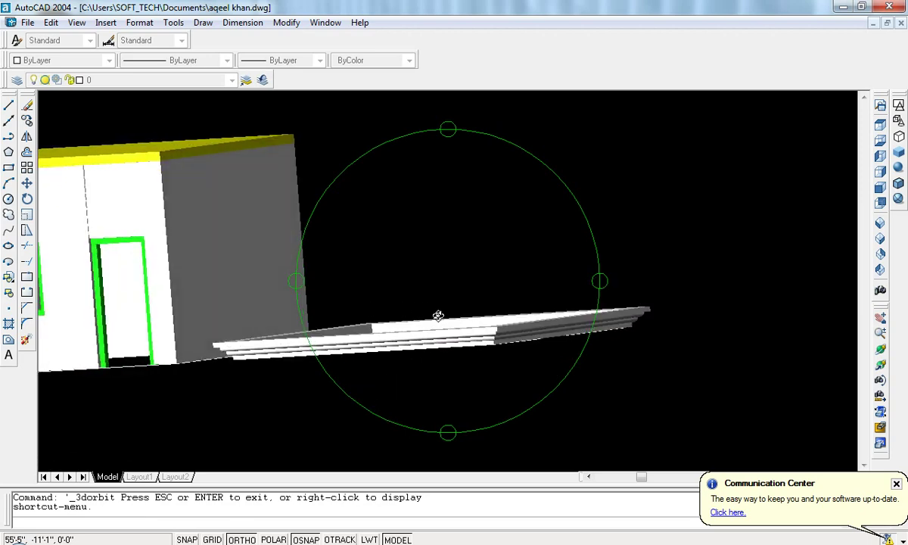
key(Escape)
text(u)
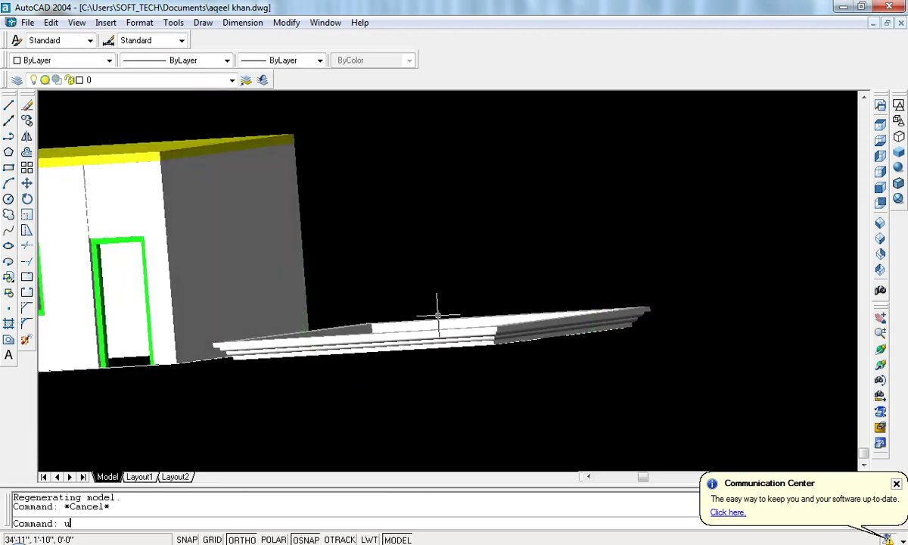
Step: Undo the zoom and extrusion, then stretch the path line's endpoint to close the gap
key(Return)
key(Return)
key(Return)
key(Return)
key(Return)
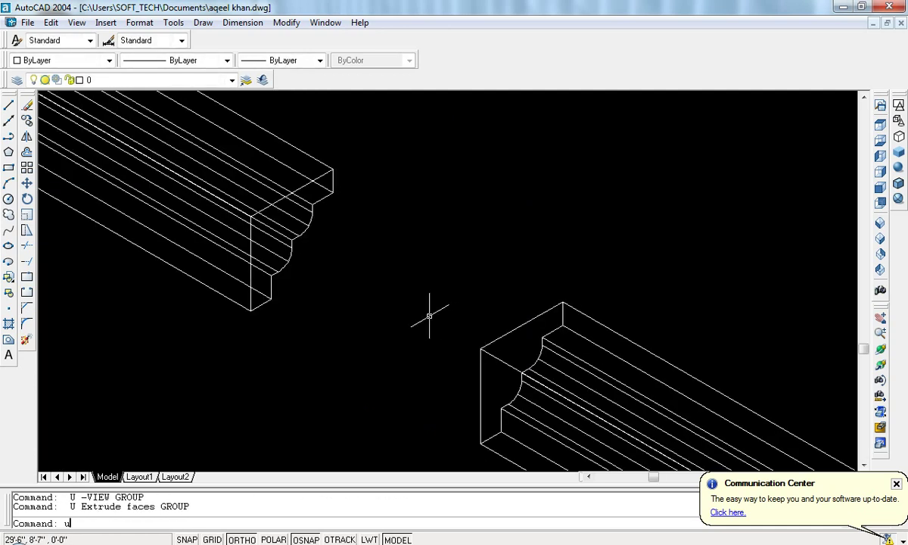
key(Return)
key(Return)
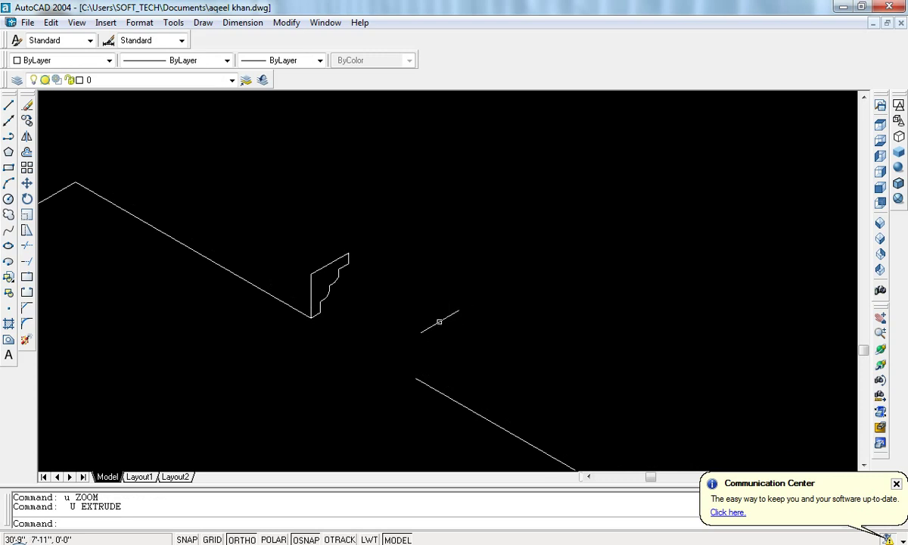
click(305, 316)
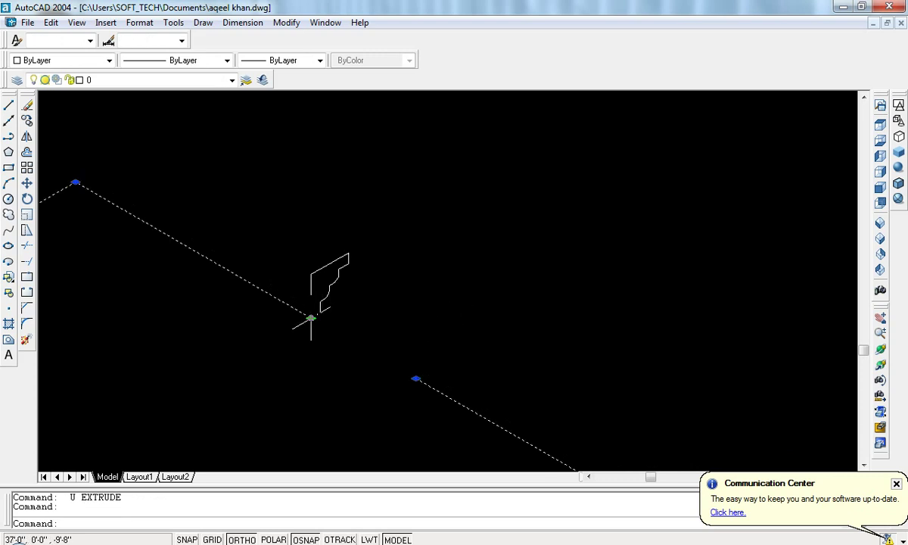
click(310, 317)
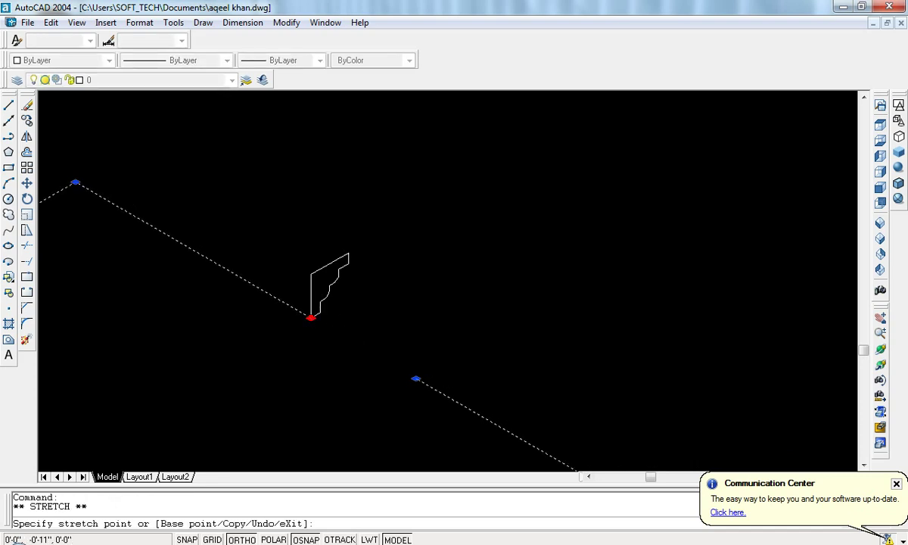
click(415, 377)
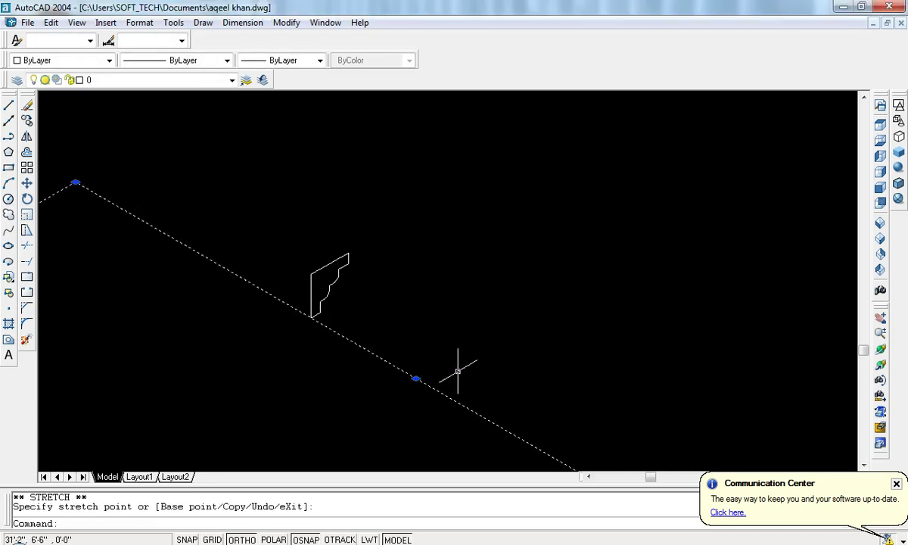
key(Escape)
key(Escape)
text(ext)
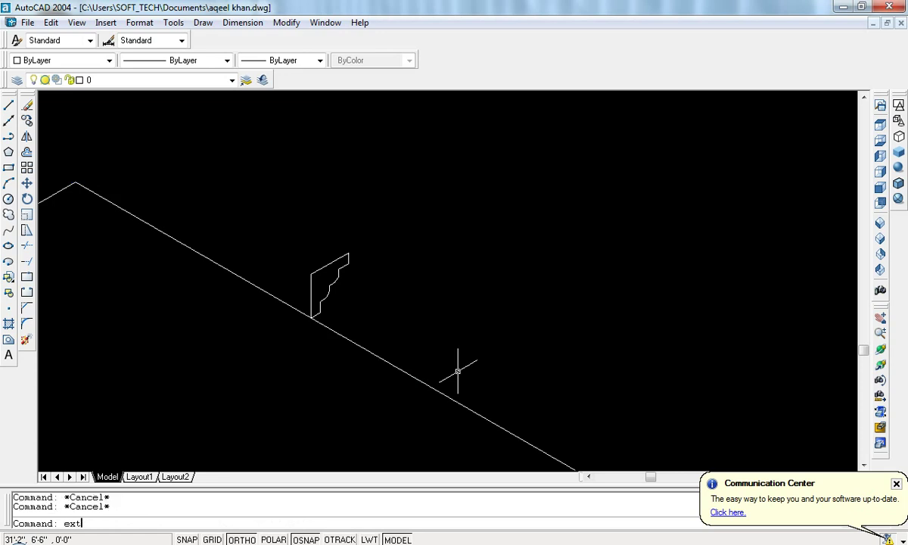
Step: Extrude the moulding profile along the path line and show it Gouraud-shaded
key(Return)
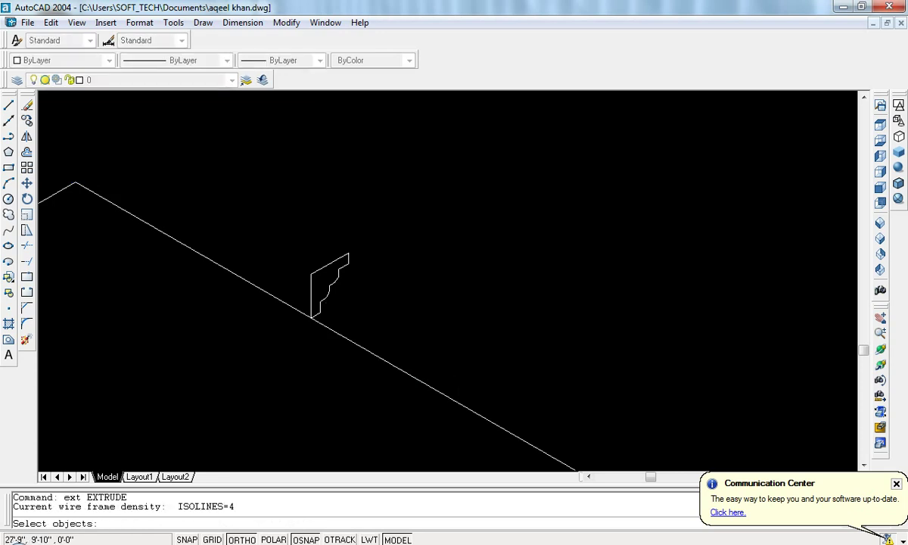
click(324, 300)
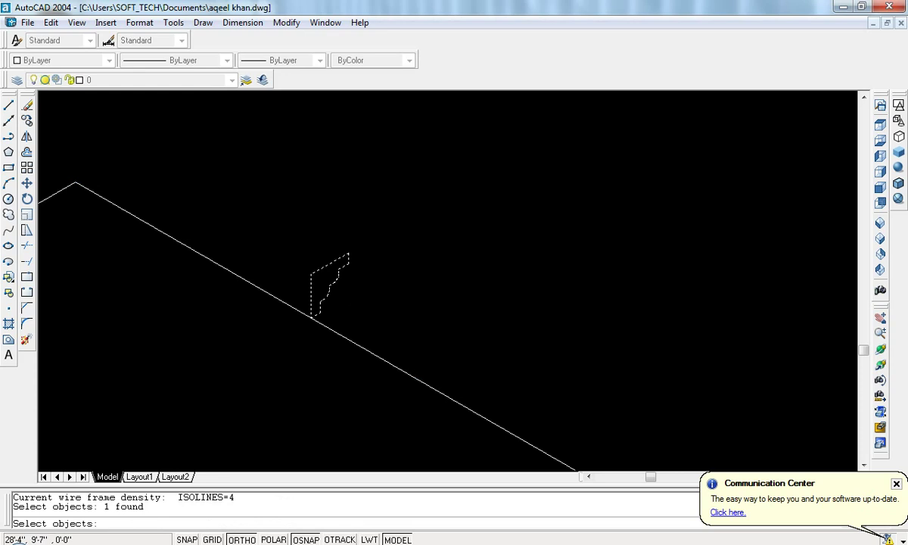
key(Return)
text(p)
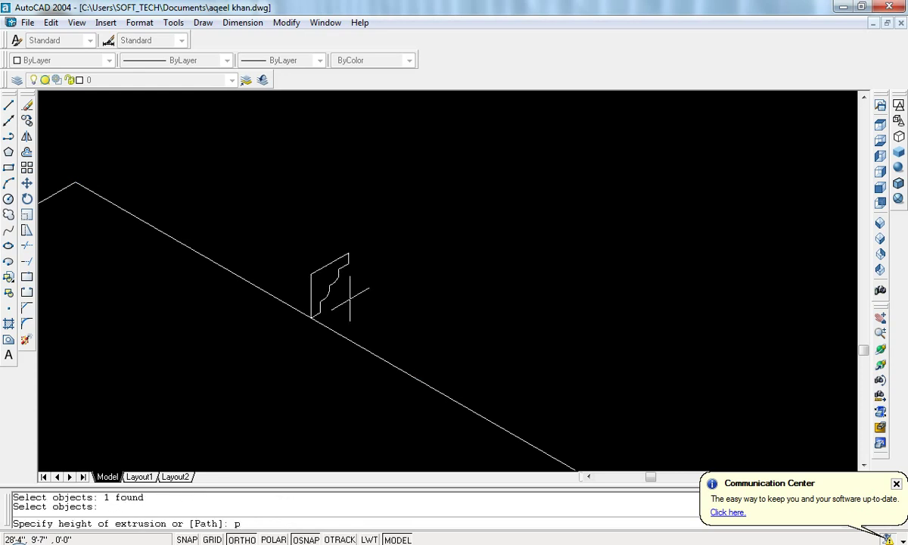
key(Return)
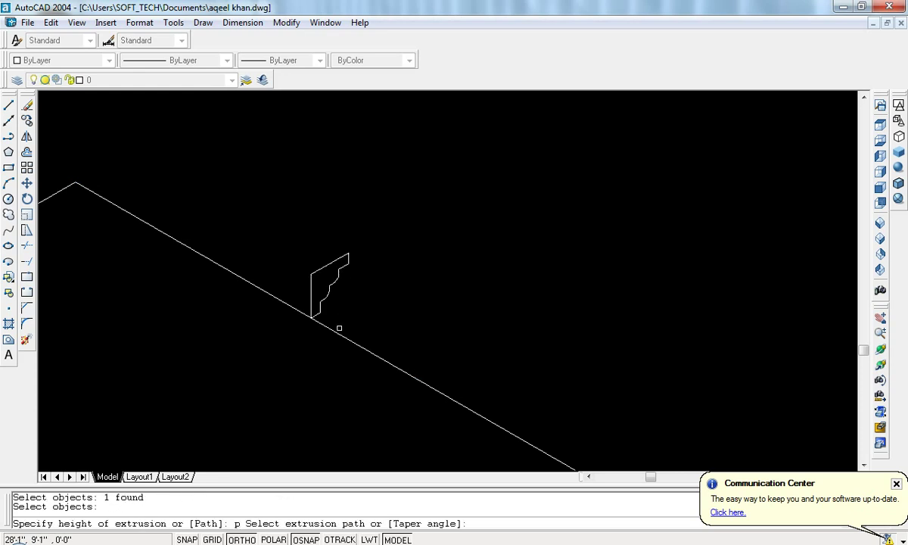
click(338, 331)
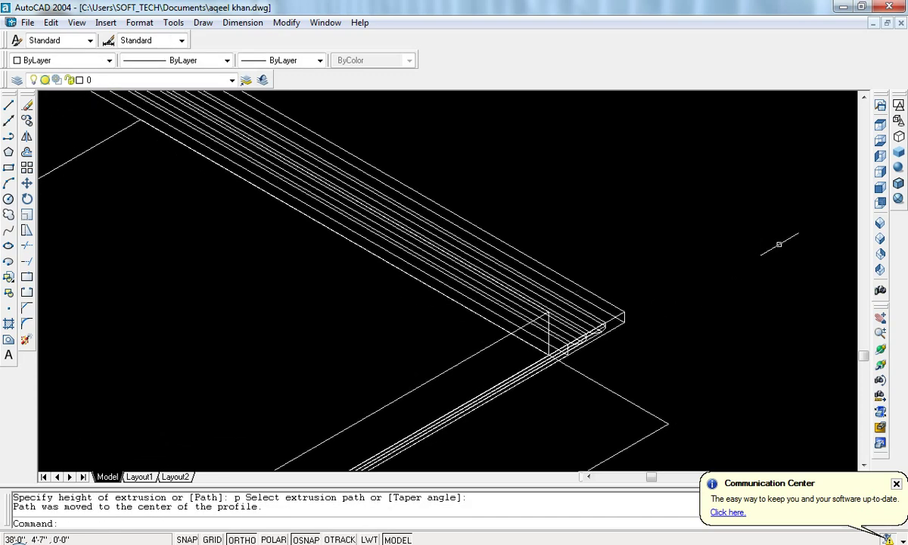
click(897, 167)
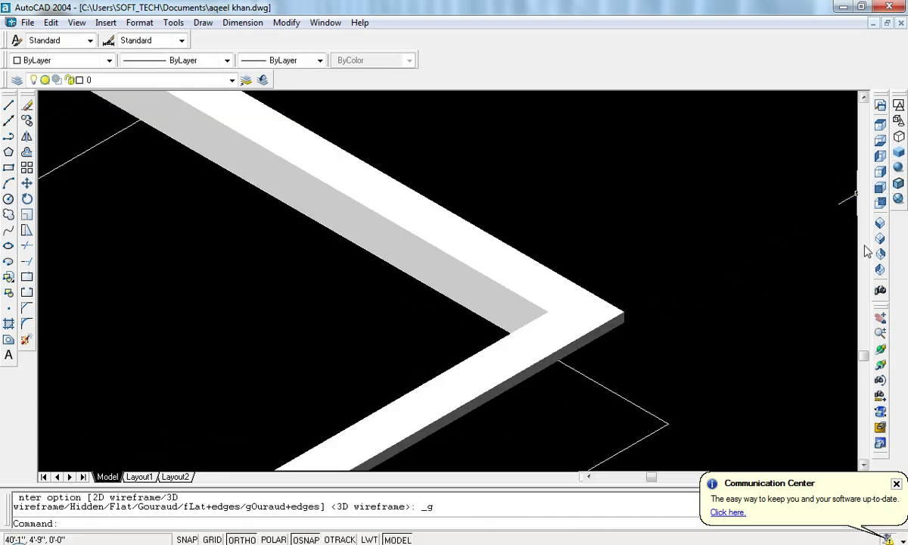
Step: Orbit the shaded moulding to reveal its stepped faces and underside
click(880, 350)
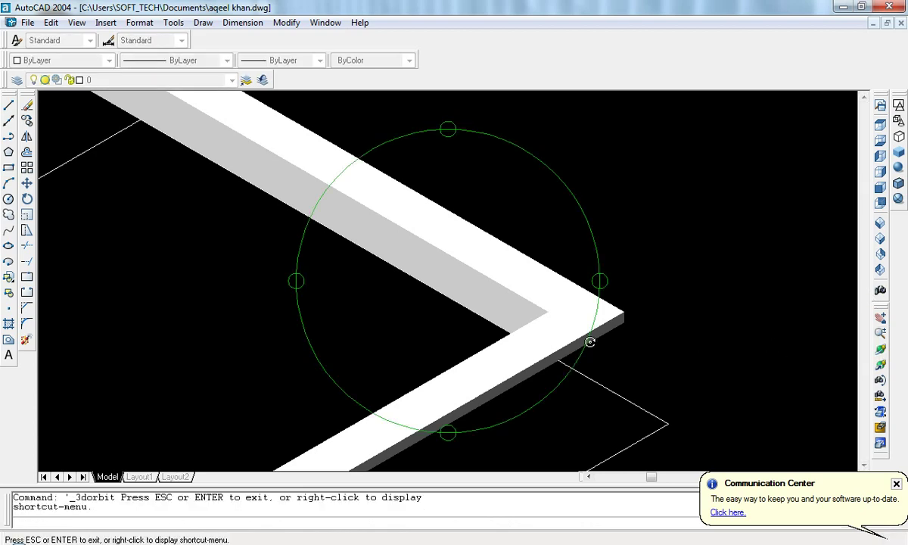
mouse_move(589, 342)
mouse_down()
mouse_move(503, 288)
mouse_move(488, 265)
mouse_move(480, 168)
mouse_move(439, 184)
mouse_move(401, 238)
mouse_move(370, 257)
mouse_move(388, 274)
mouse_up()
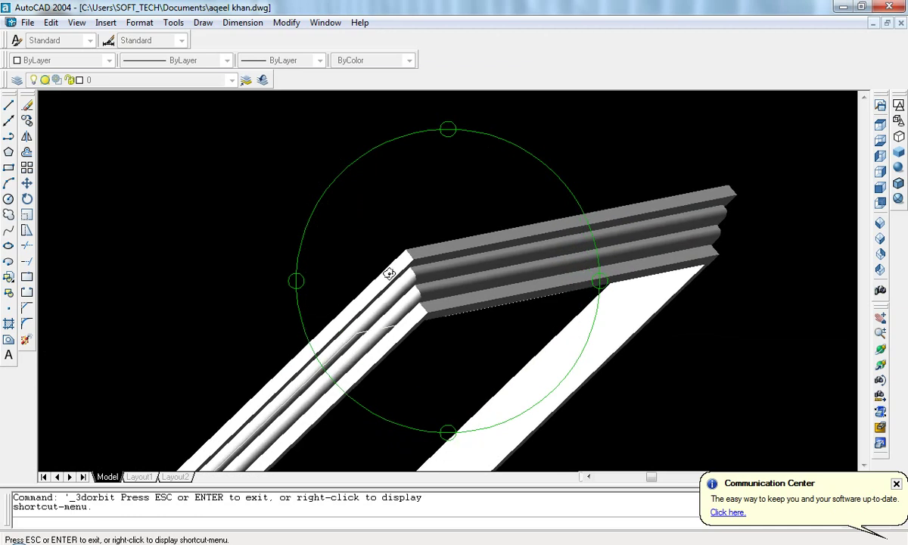
key(Escape)
text(u)
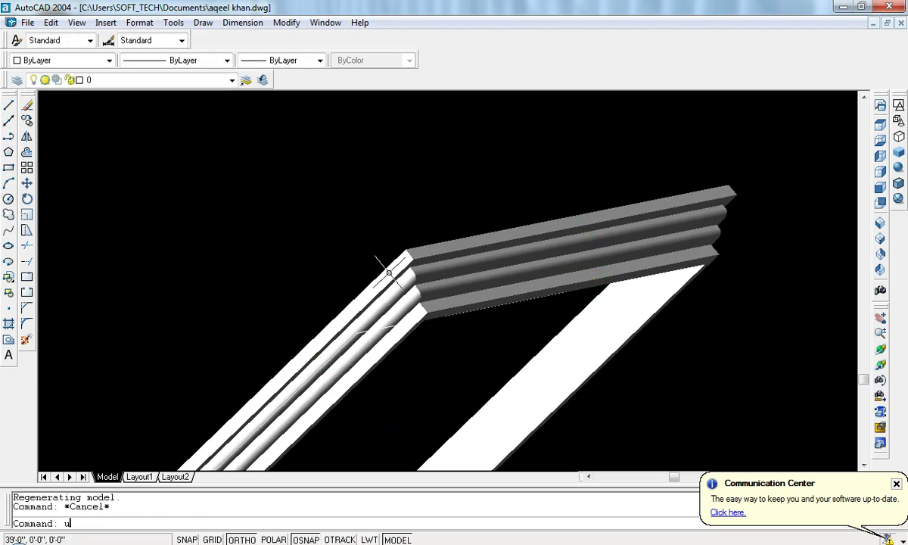
Step: Undo back to the 2D elevation and pan the drawing to the left
key(Return)
key(Return)
key(Return)
key(Return)
key(Return)
key(Return)
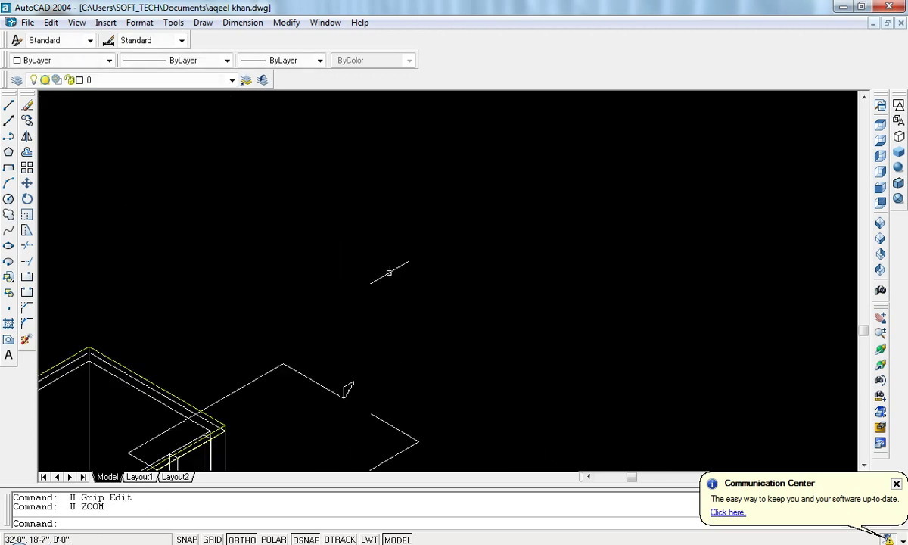
key(Return)
key(Return)
key(Return)
key(Return)
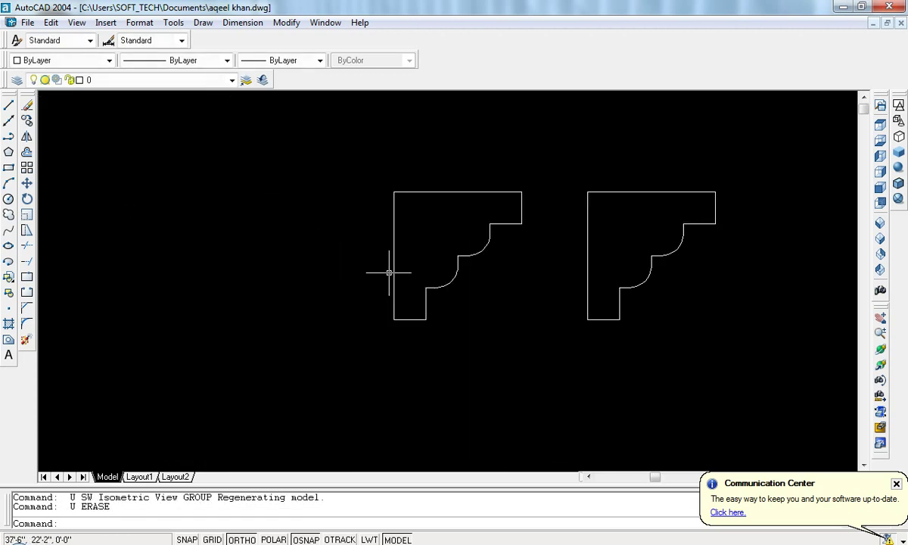
key(Return)
key(Return)
key(Return)
key(Return)
key(Return)
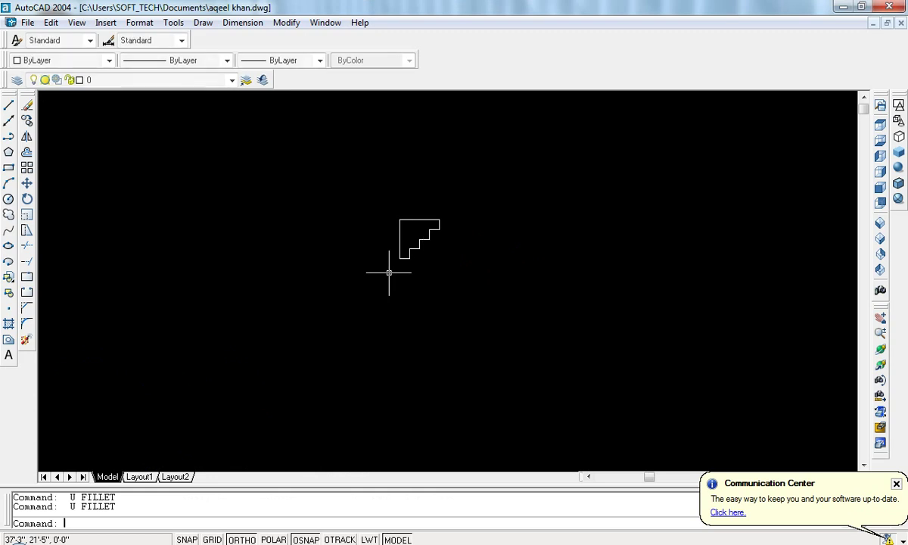
key(Return)
key(Return)
key(Return)
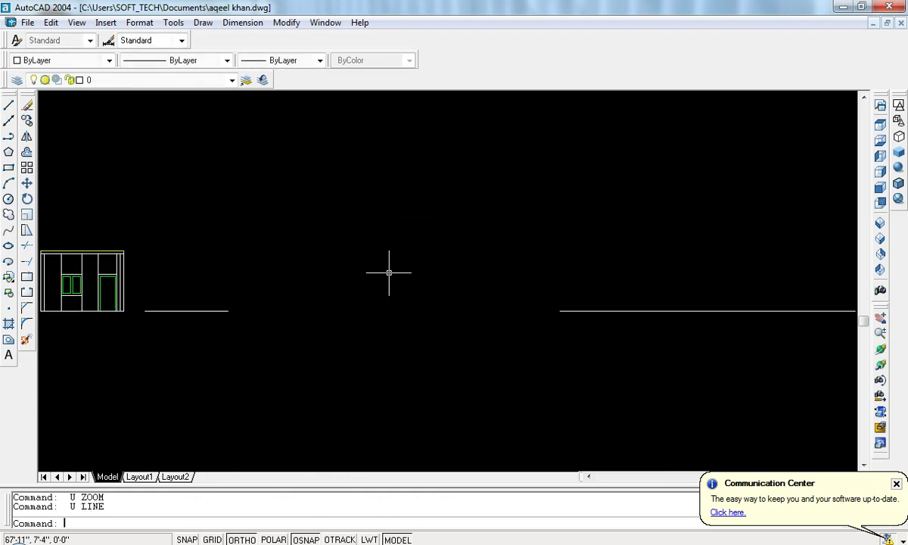
key(Return)
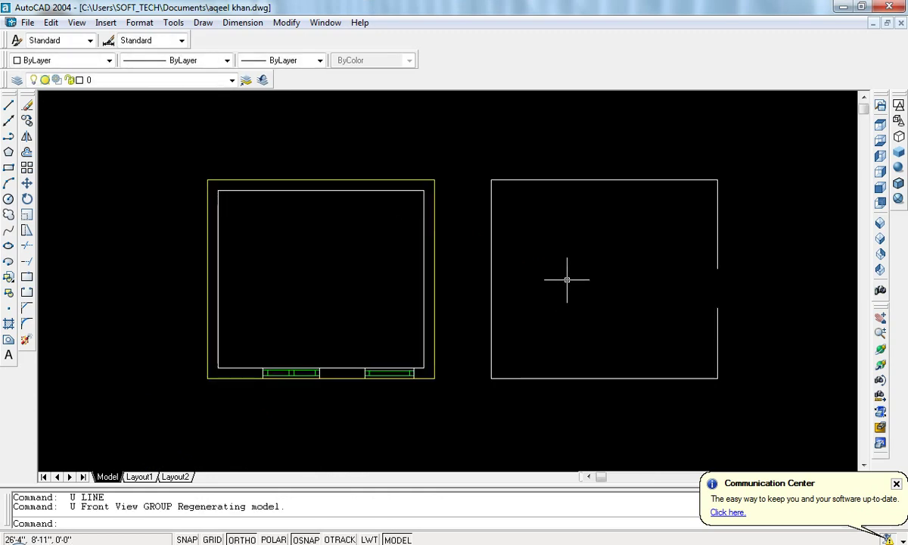
middle_drag(567, 280, 443, 273)
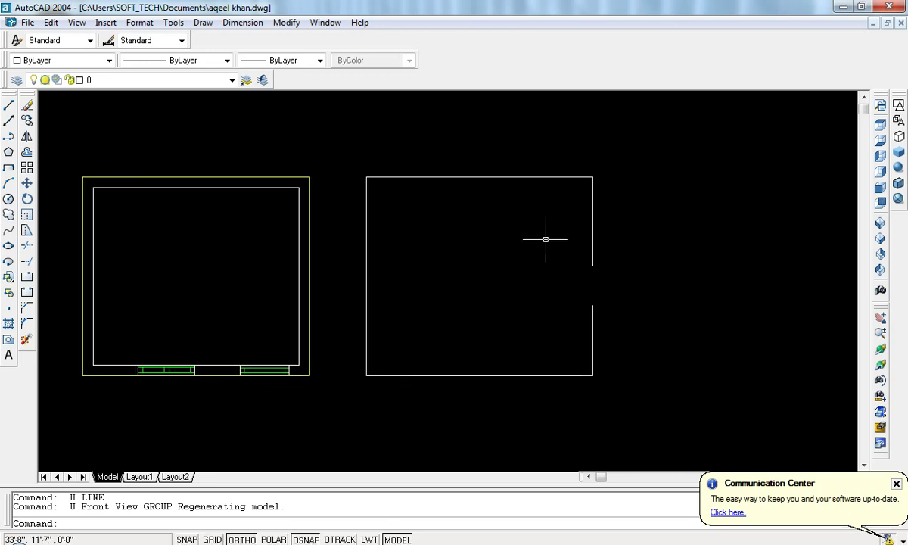
key(Escape)
key(Escape)
text(pl)
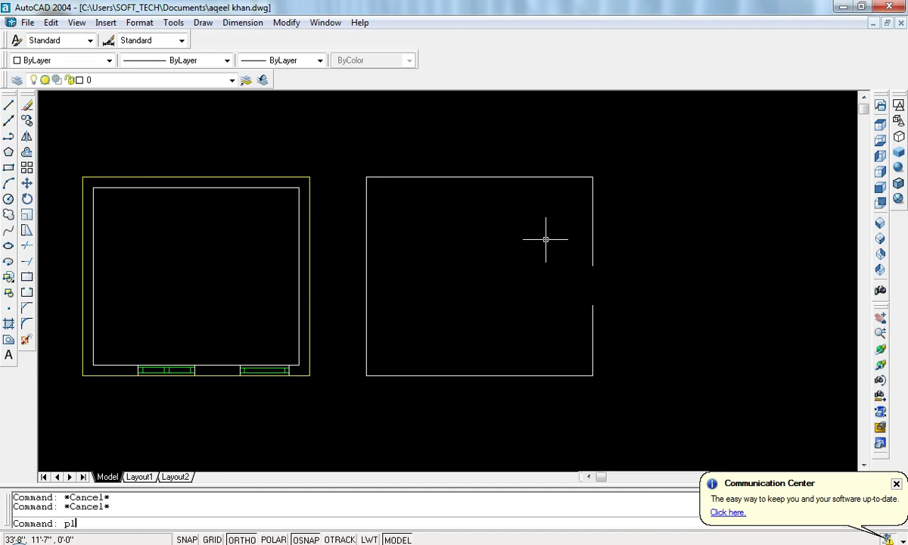
Step: Start the profile with lines, beginning with a 12-unit vertical side
key(Return)
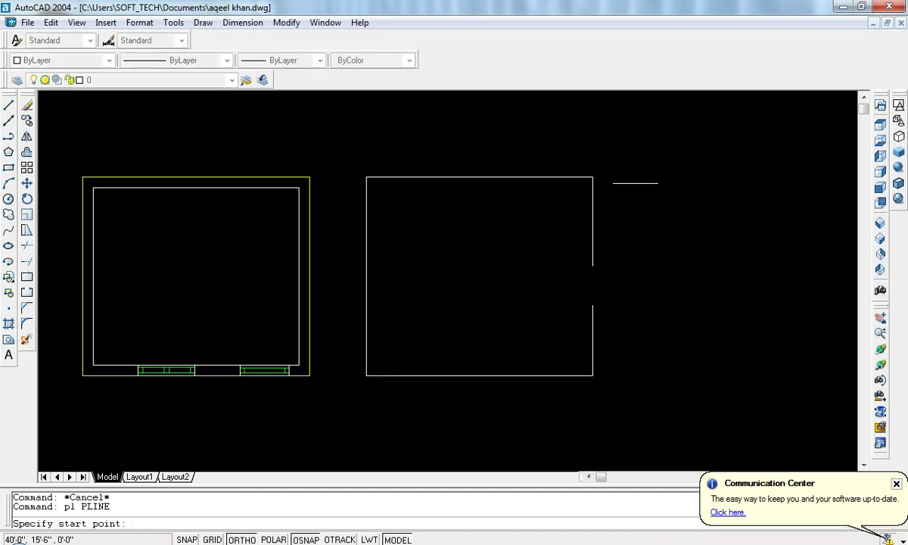
click(640, 177)
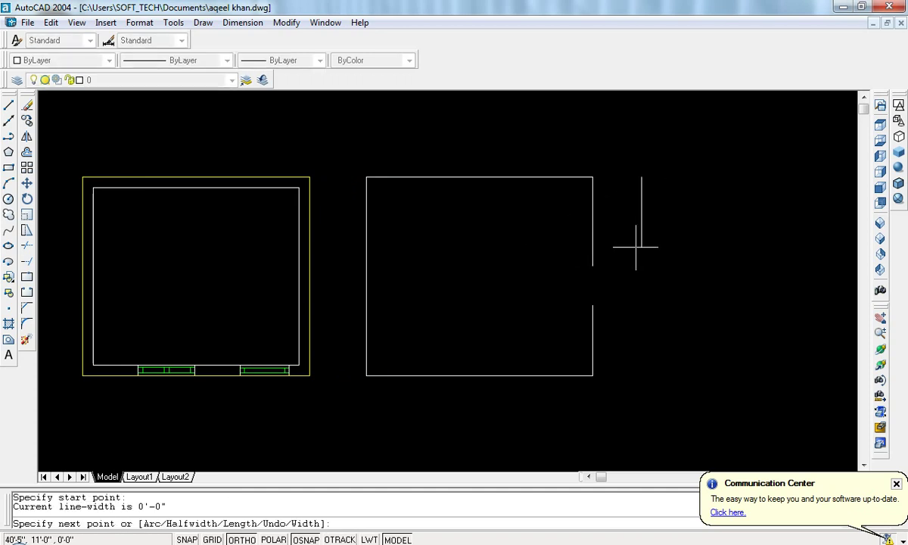
key(Escape)
key(Escape)
text(l)
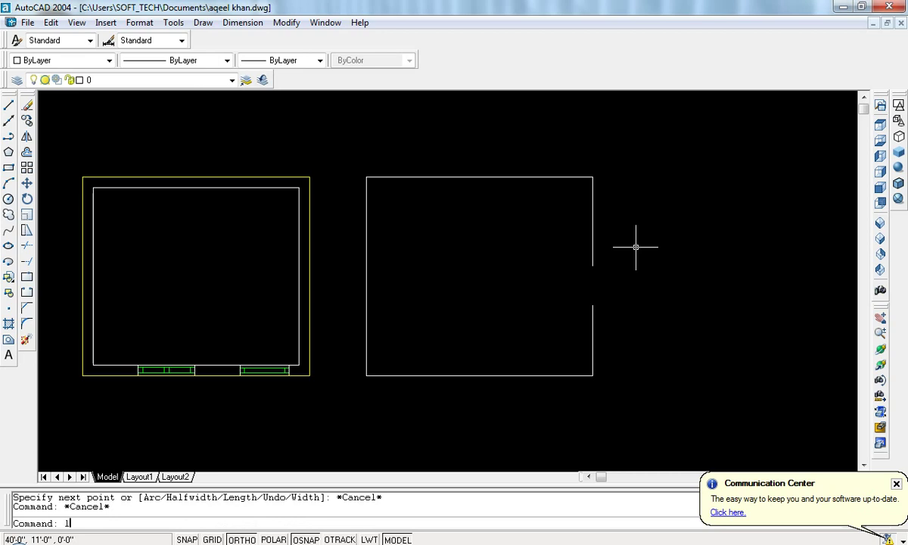
key(Return)
click(628, 217)
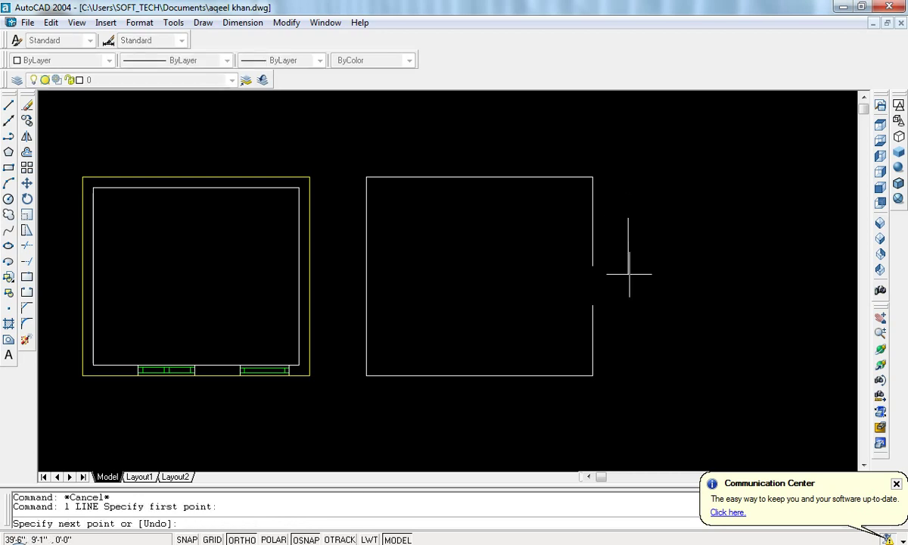
text(12)
key(Return)
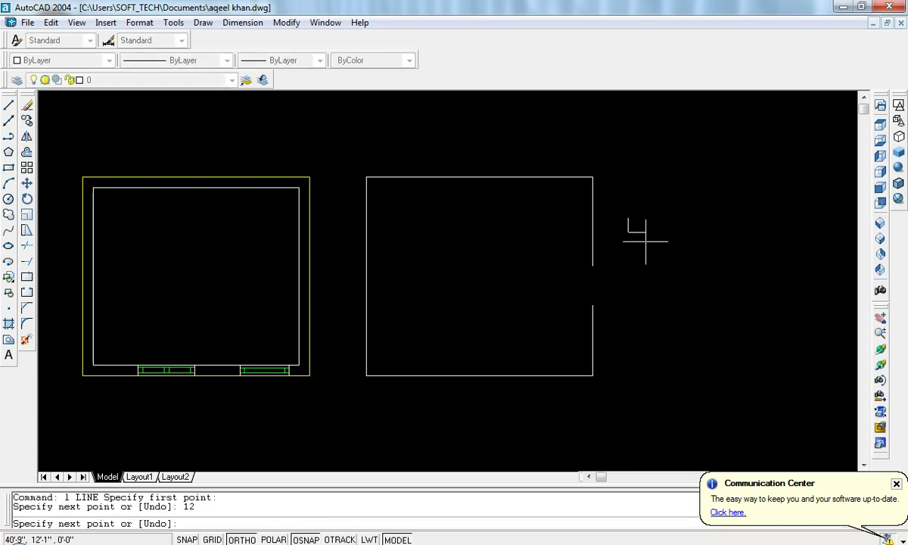
scroll(645, 242, up, 3)
scroll(641, 240, up, 2)
scroll(641, 240, up, 2)
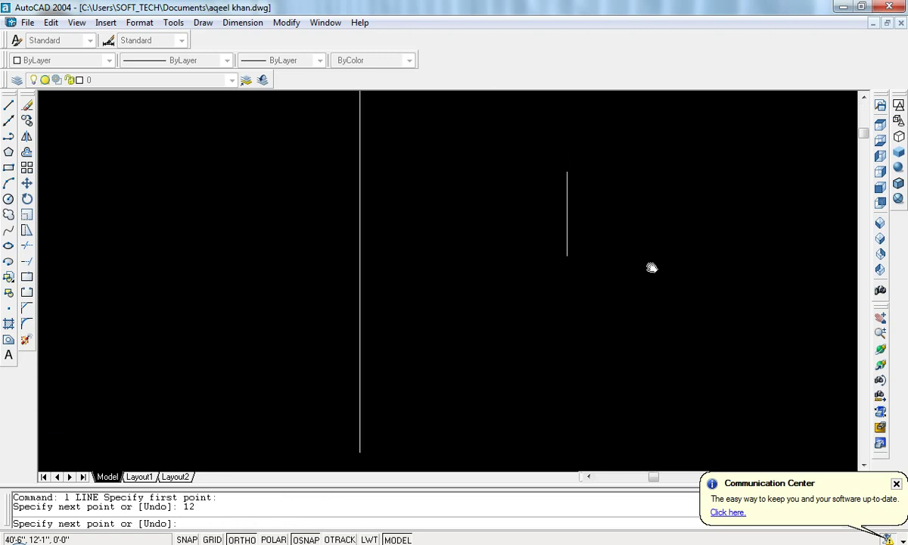
middle_drag(651, 265, 652, 312)
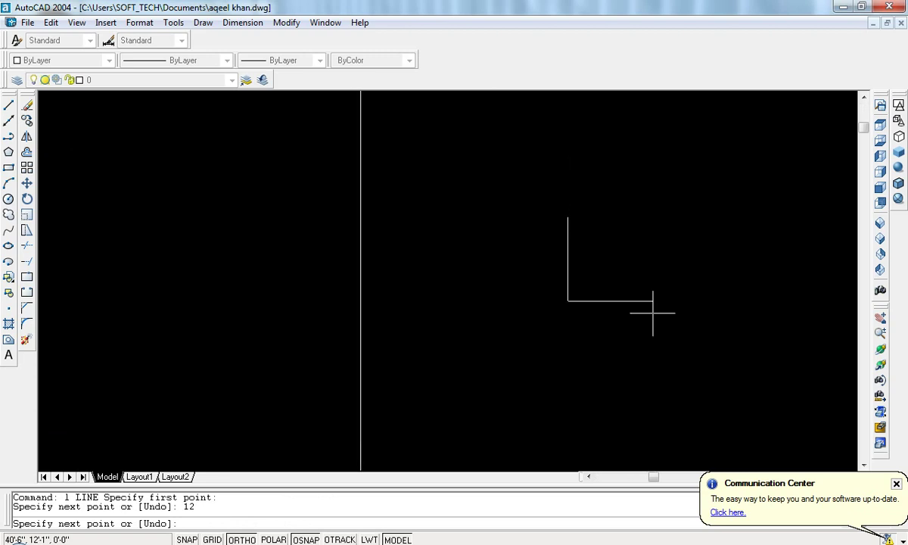
Step: Add the series of 3-unit steps and close the profile back to its start
text(3)
key(Return)
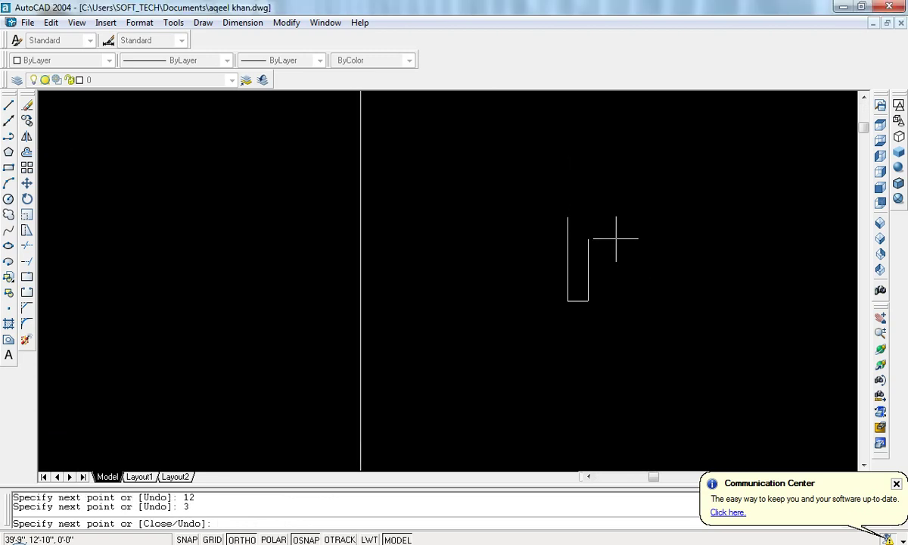
key(Return)
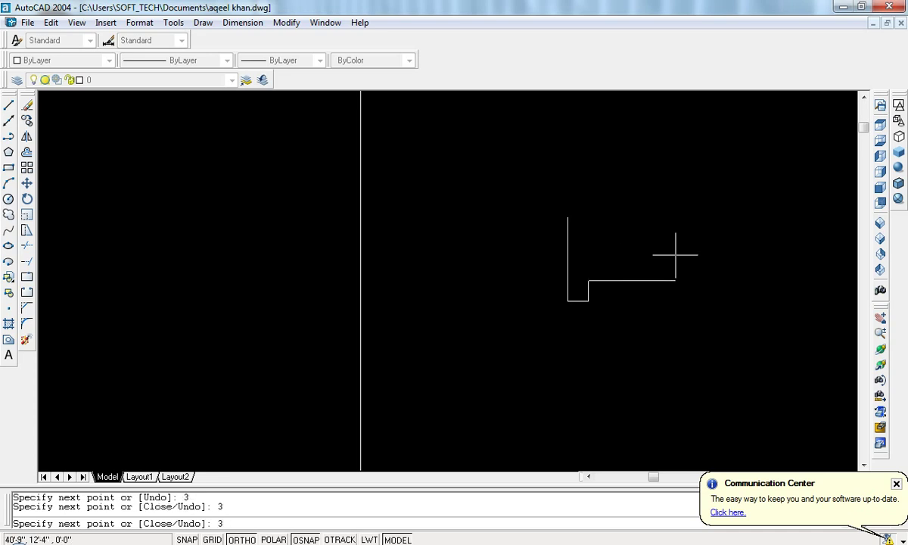
key(Return)
key(Return)
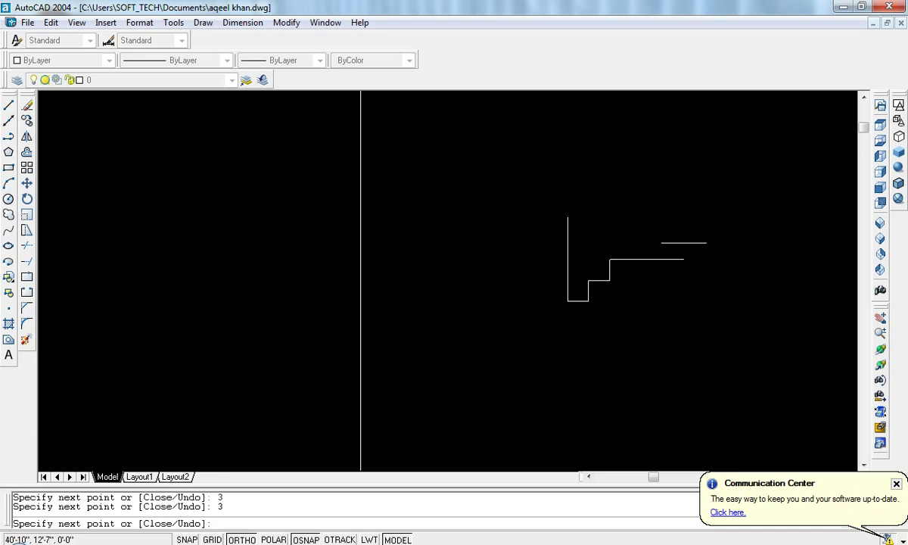
text(3)
key(Return)
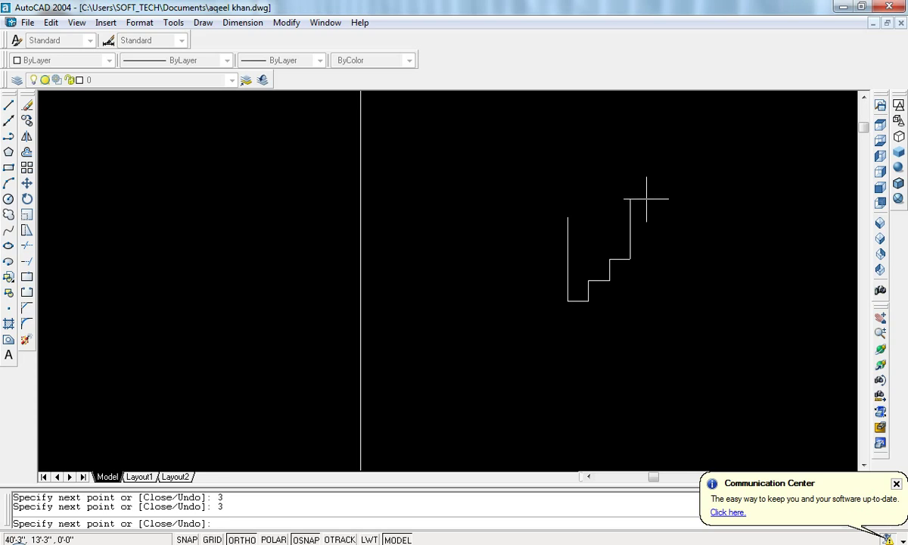
key(Return)
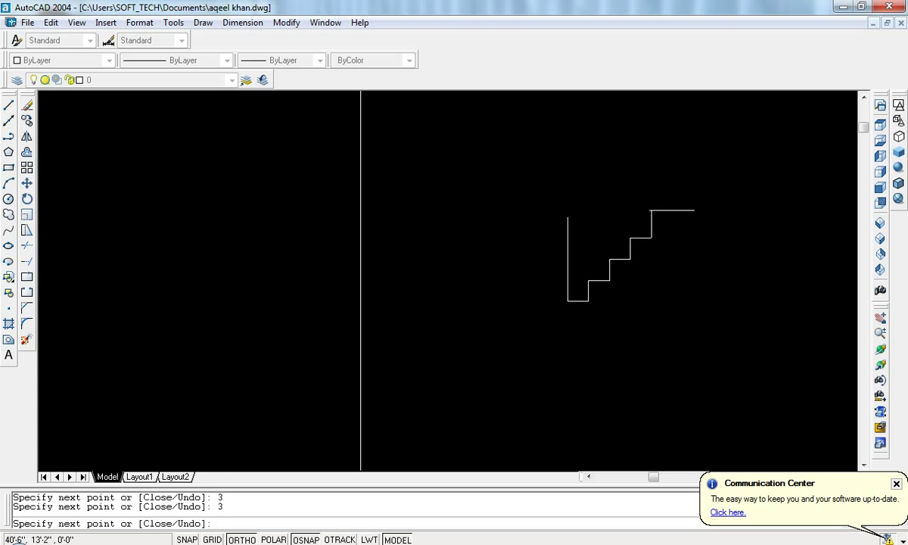
text(3)
key(Return)
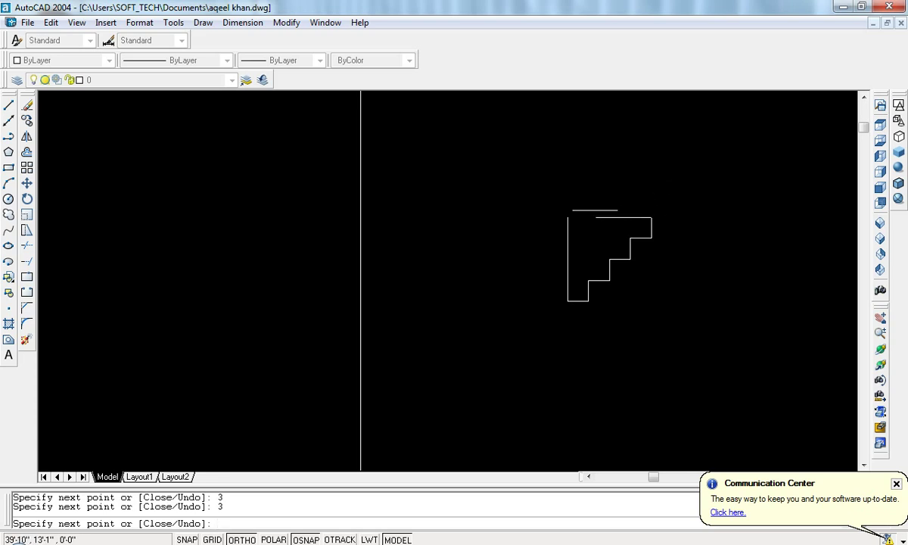
right_click(567, 217)
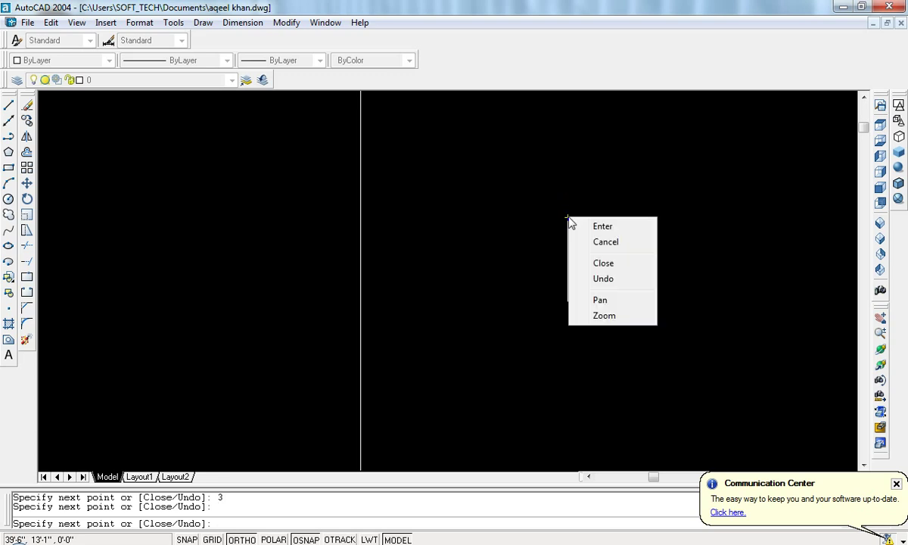
click(605, 241)
scroll(572, 204, down, 1)
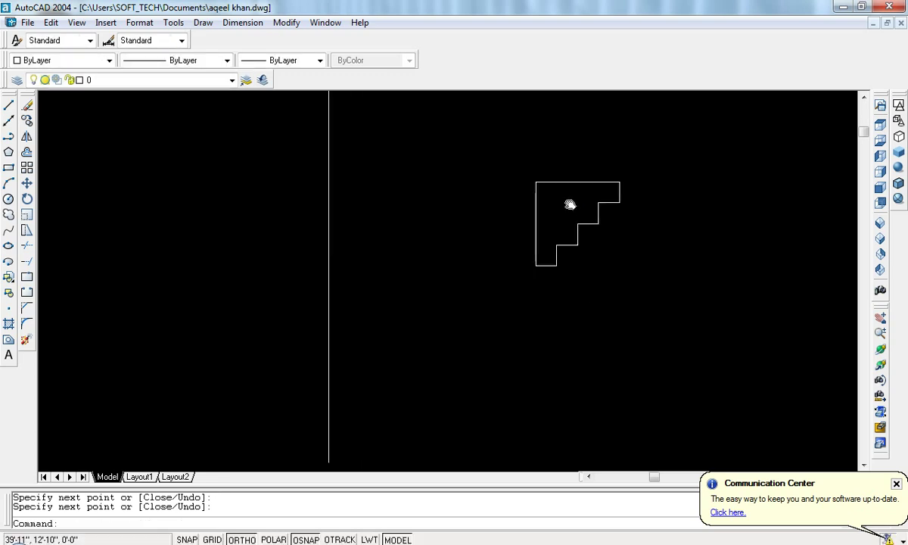
Step: Set the fillet radius to 2 and round the first inner step corner
key(Escape)
text(f)
key(Return)
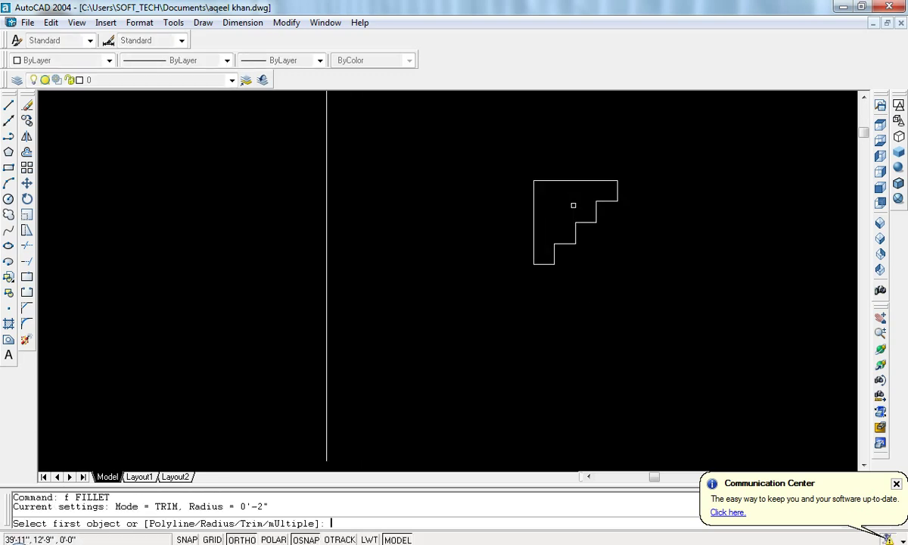
text(r)
key(Return)
text(2)
key(Return)
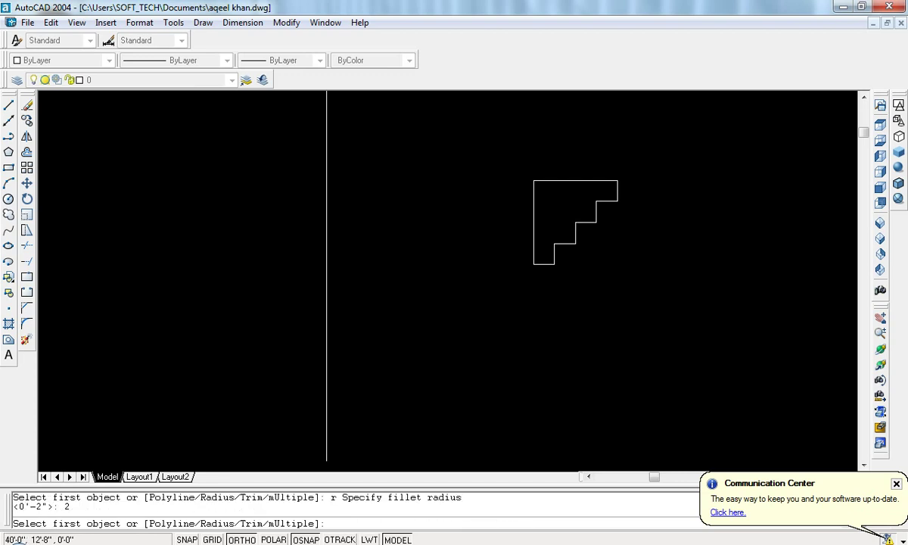
click(594, 216)
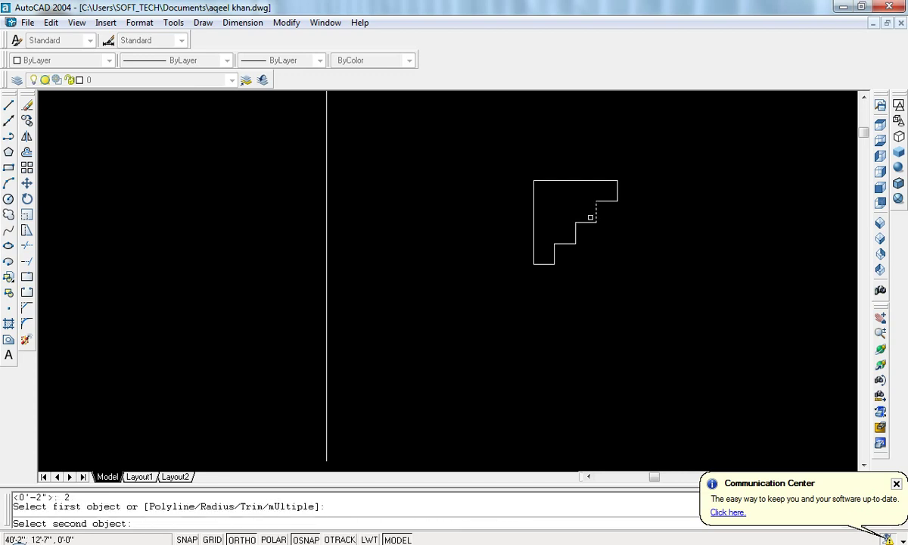
click(588, 221)
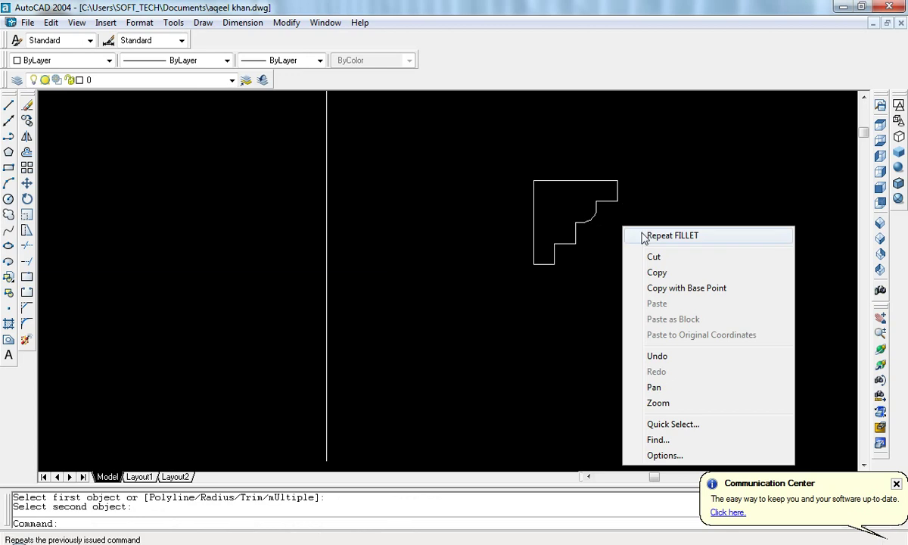
Step: Round the second inner step corner with the same 2-unit fillet
click(639, 235)
click(578, 237)
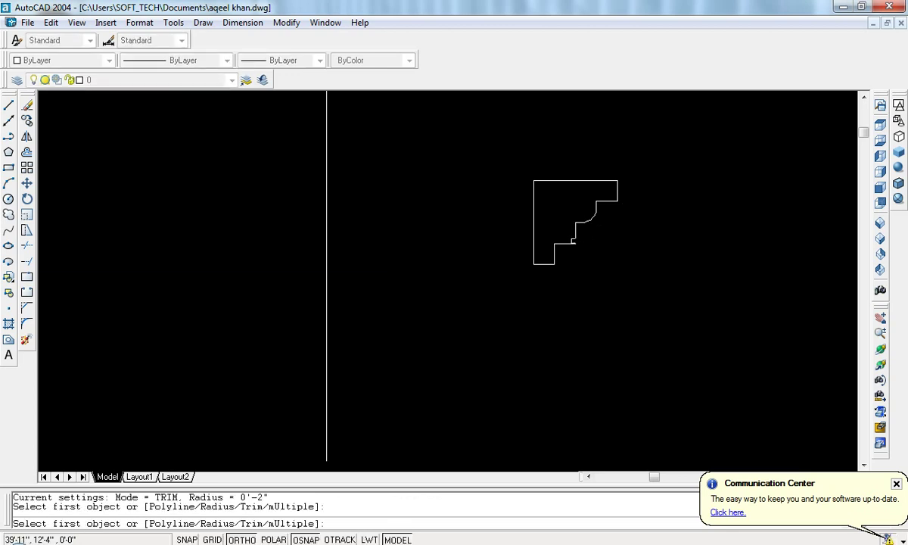
click(573, 240)
click(569, 243)
middle_drag(582, 237, 549, 259)
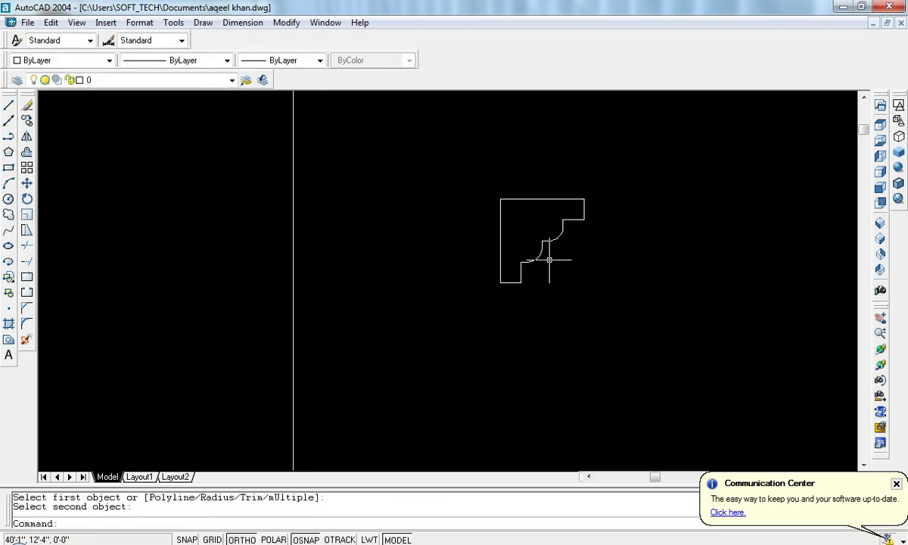
key(Escape)
key(Escape)
Step: Create a boundary outline of the profile and move it to the right of the original
text(o)
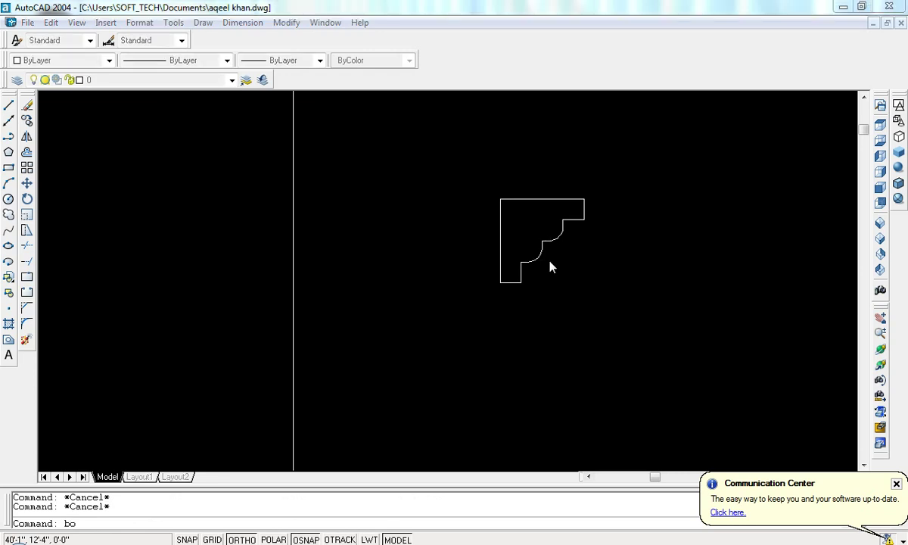
key(Return)
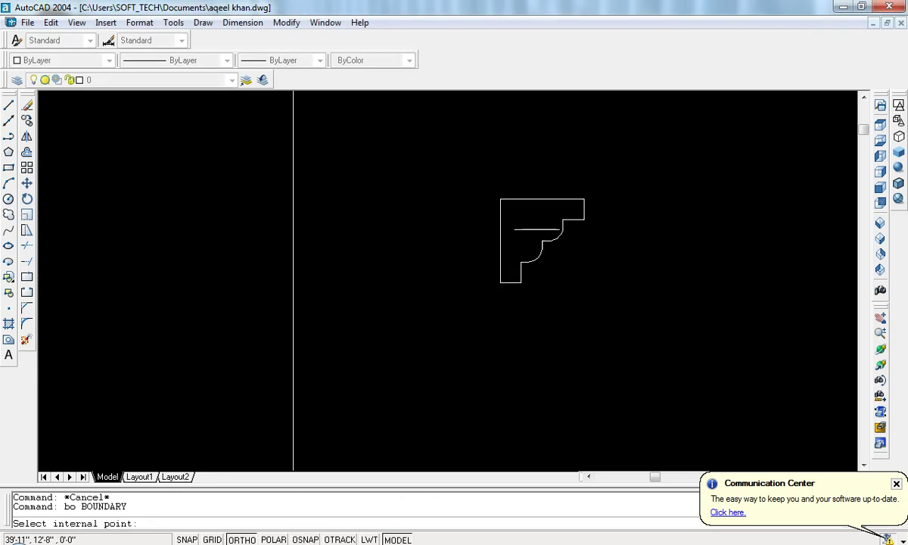
click(522, 238)
key(Return)
text(m)
key(Return)
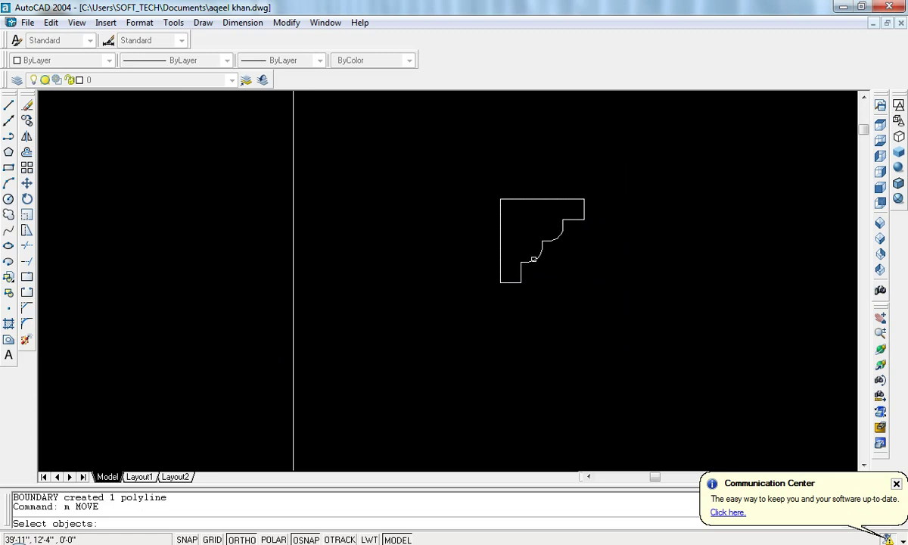
click(533, 259)
key(Return)
click(531, 304)
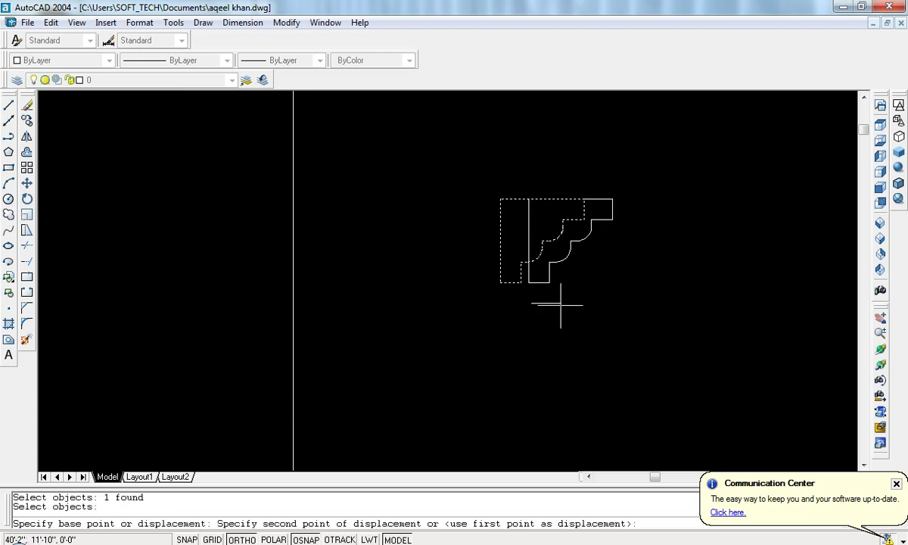
click(649, 307)
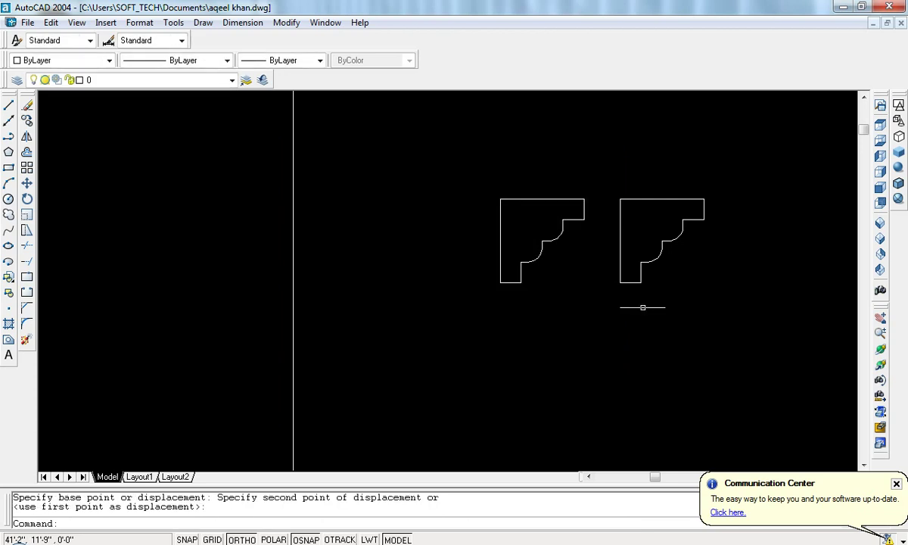
Step: Erase the leftover profile lines on the left
click(564, 179)
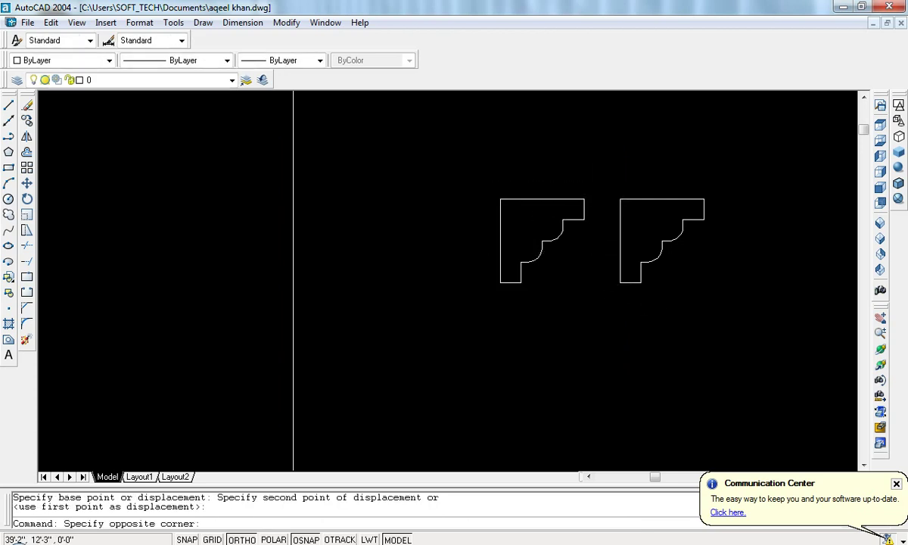
click(472, 283)
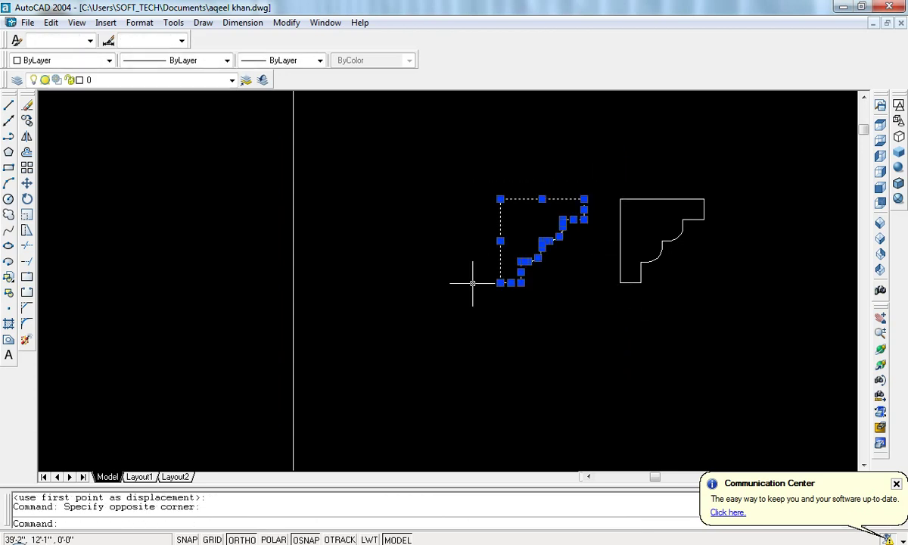
key(Delete)
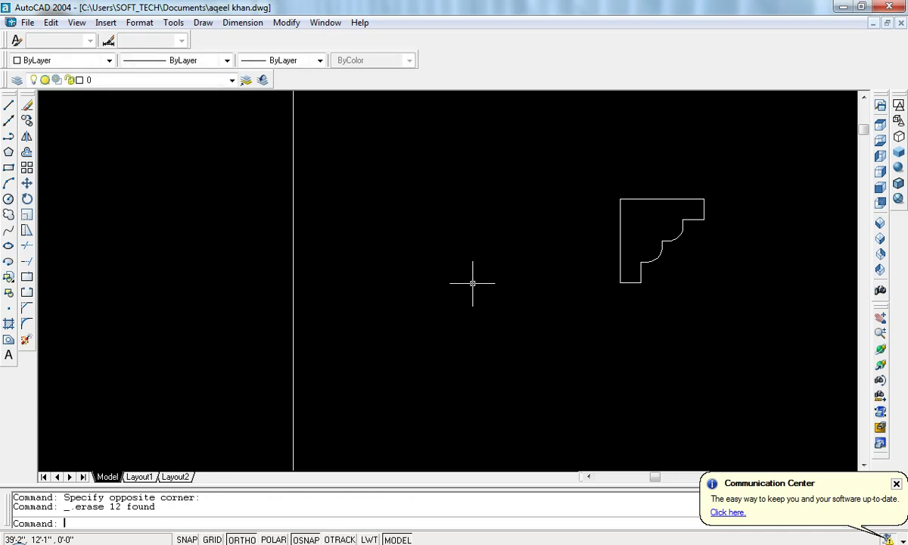
middle_drag(608, 270, 514, 275)
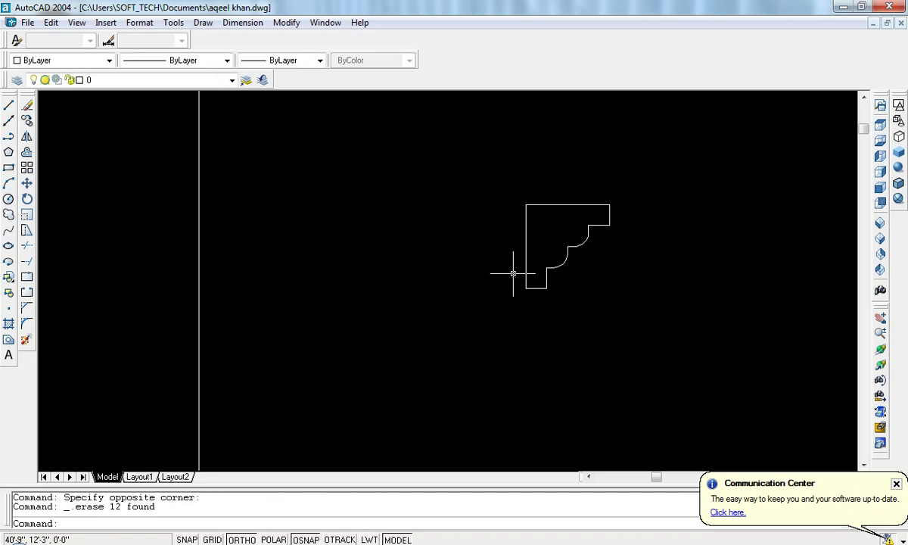
key(Escape)
key(Escape)
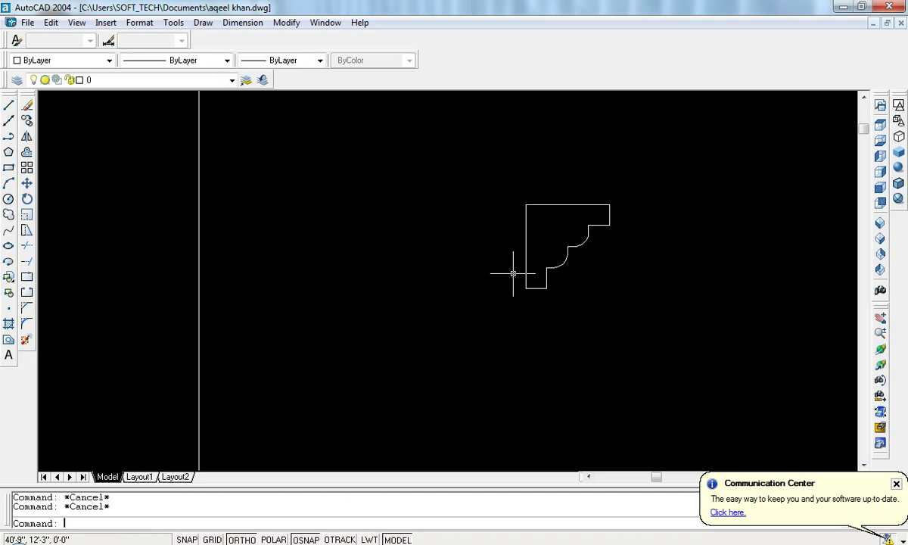
Step: Rotate 3D the moulding profile 90° about a horizontal axis along its base
key(alt+m)
key(3)
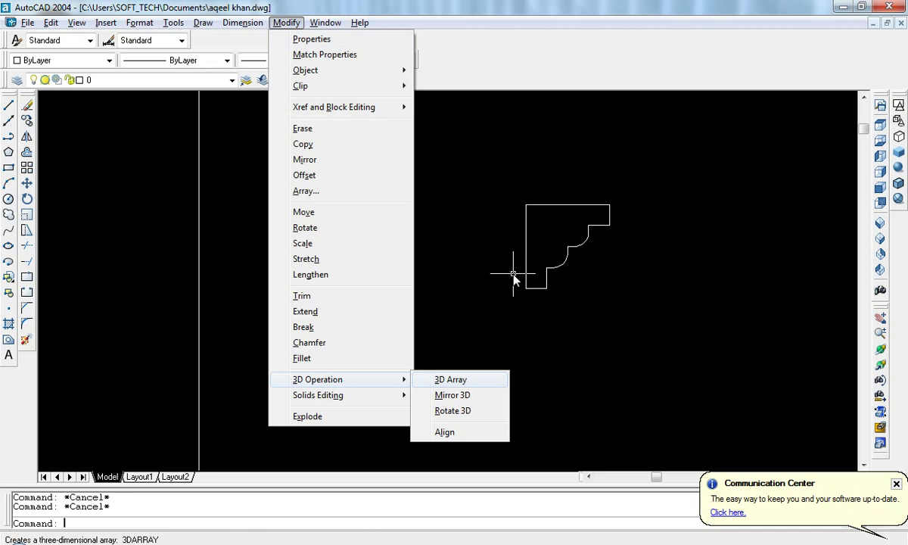
key(r)
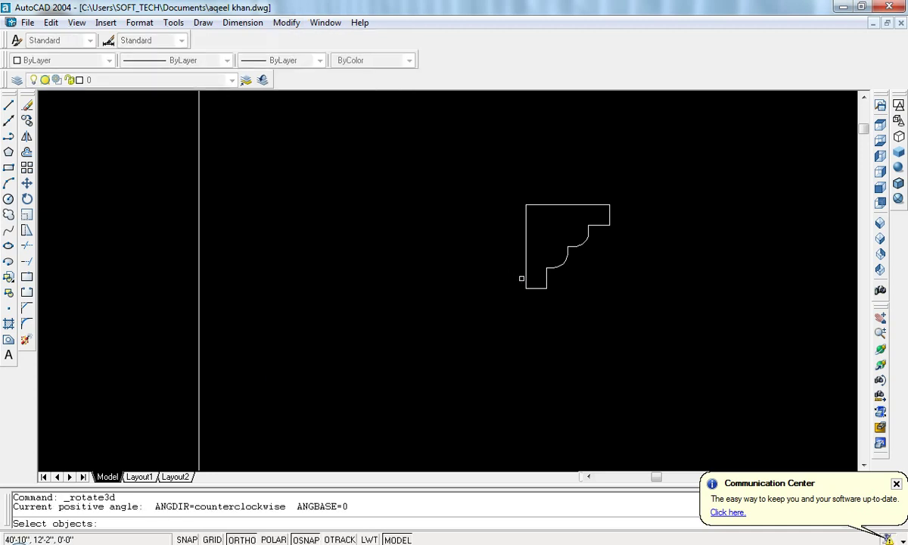
click(523, 279)
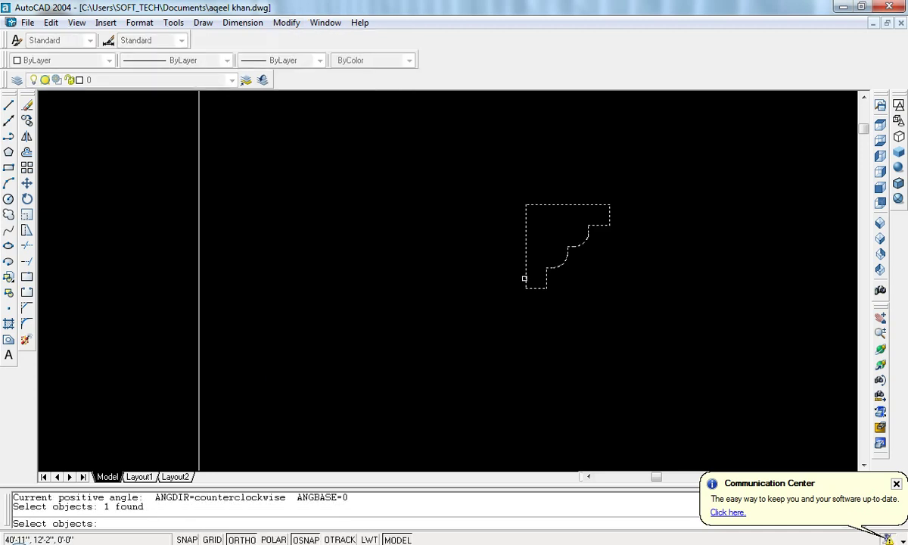
key(Return)
click(518, 322)
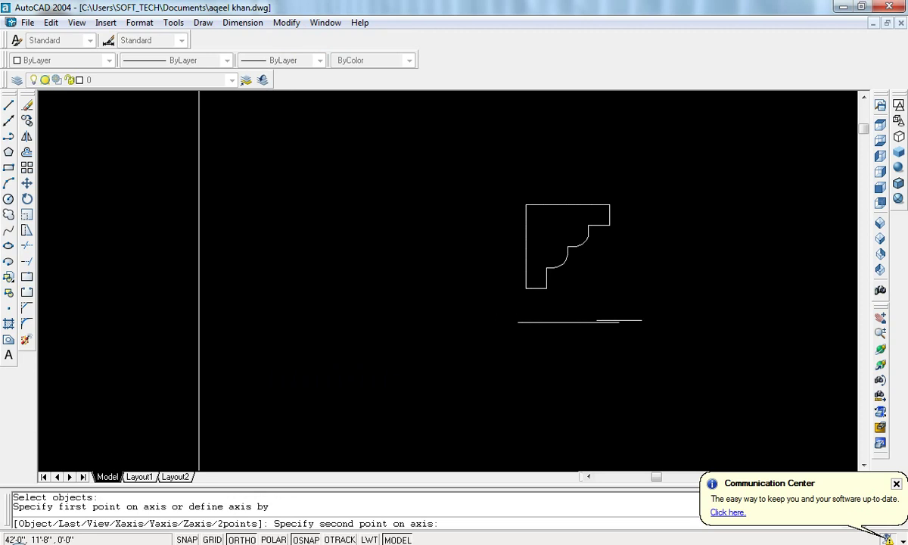
click(648, 320)
text(90)
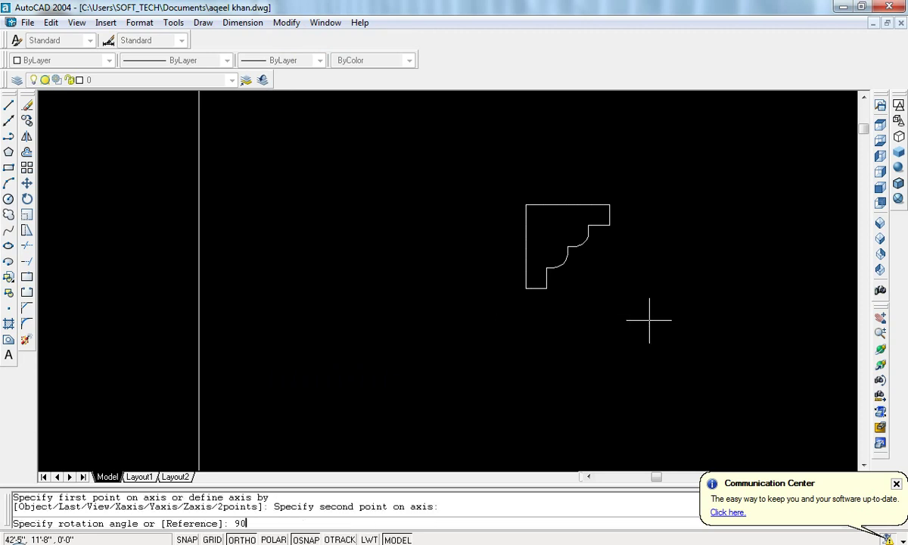
key(Return)
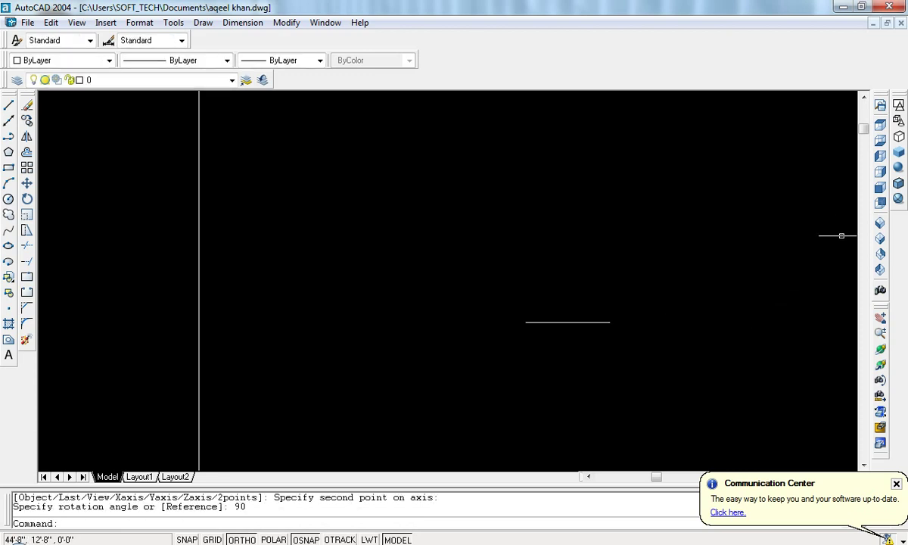
Step: Switch to the southwest isometric view and zoom in
click(879, 223)
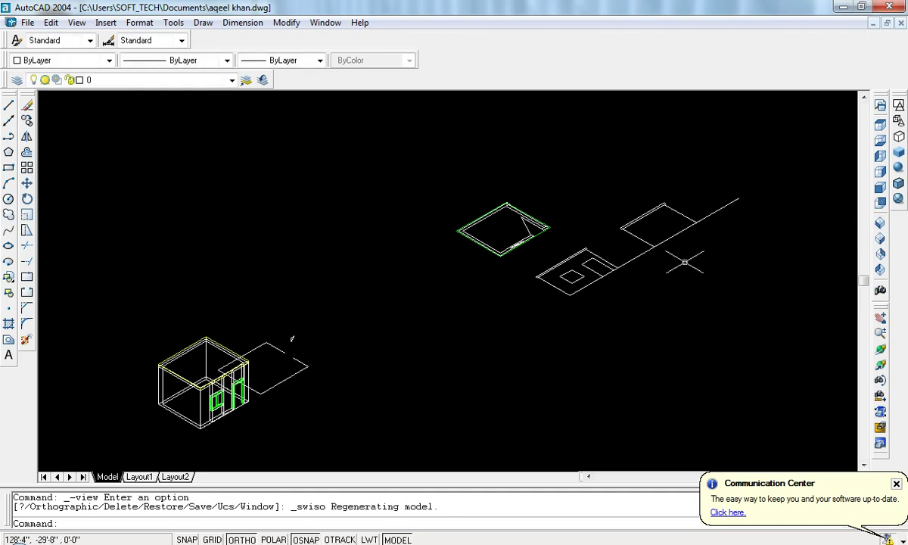
scroll(287, 349, up, 5)
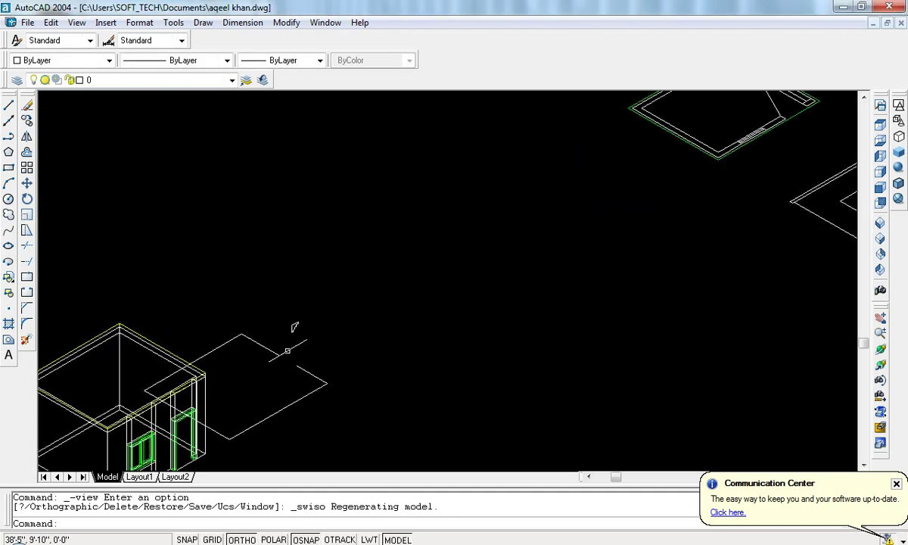
key(Escape)
key(Escape)
Step: Move the upright profile from its corner onto the end of the roof line
text(m)
key(Return)
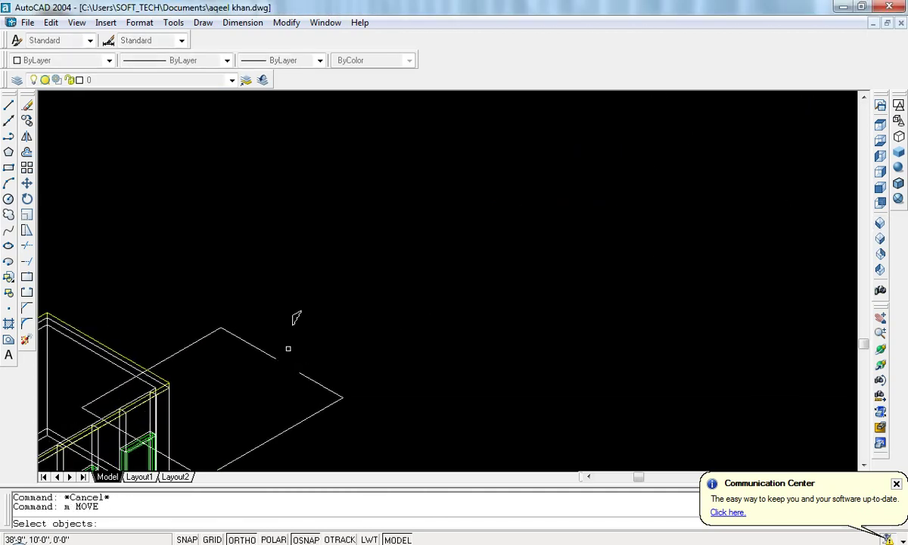
scroll(295, 324, up, 5)
click(303, 320)
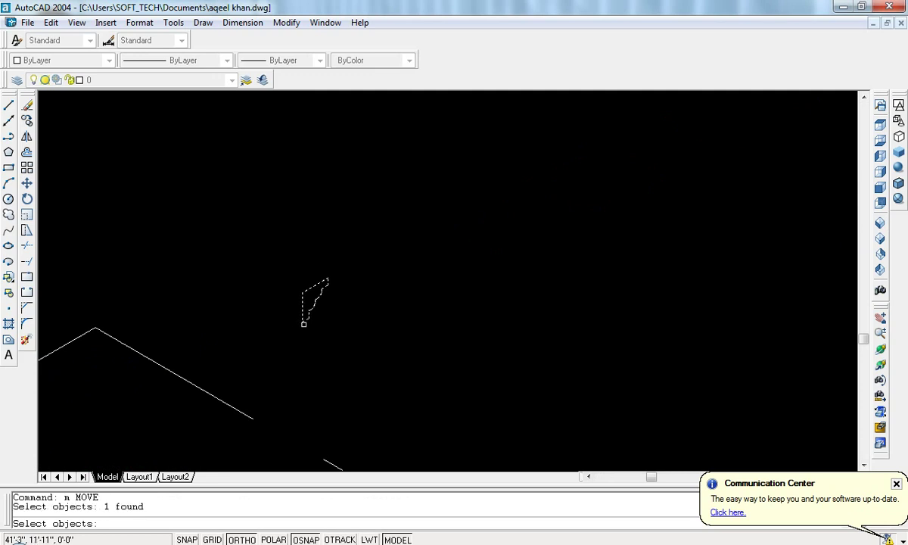
key(Return)
click(303, 320)
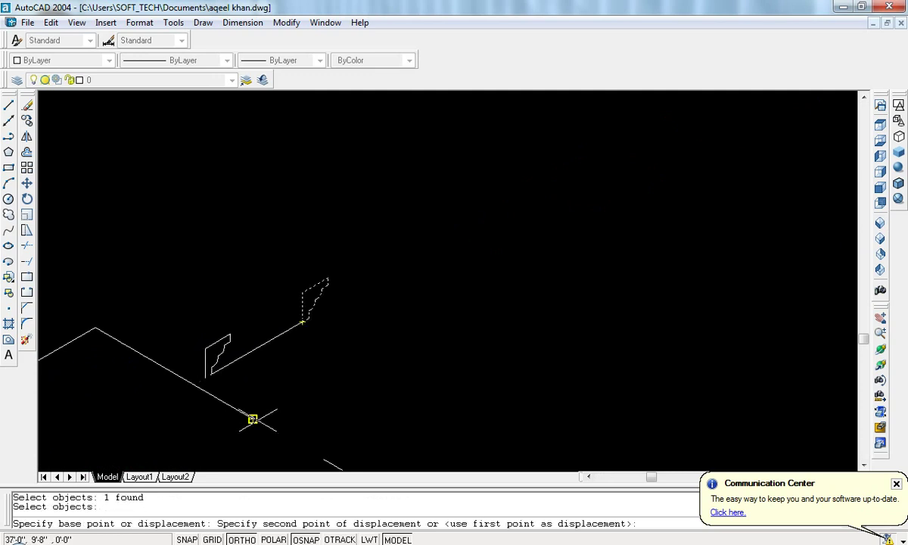
click(252, 418)
middle_drag(253, 416, 308, 348)
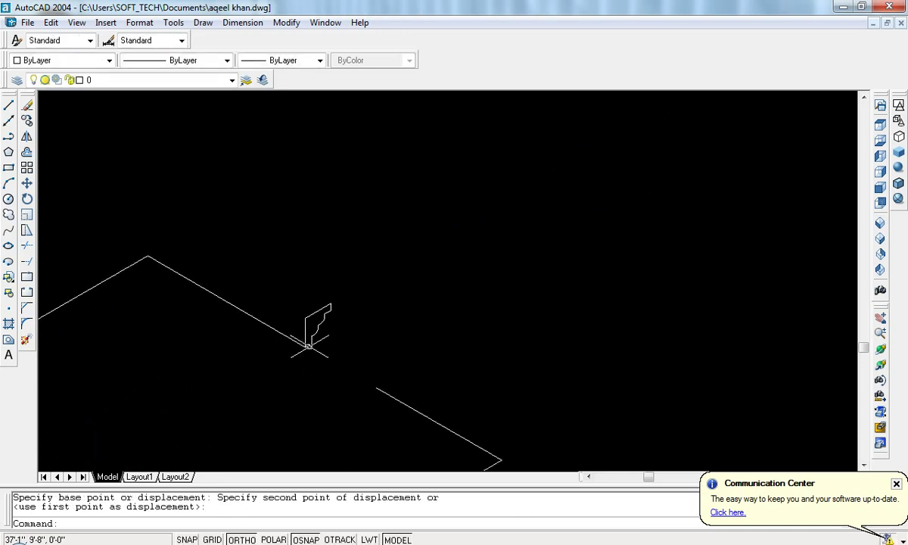
key(Escape)
key(Escape)
text(ext)
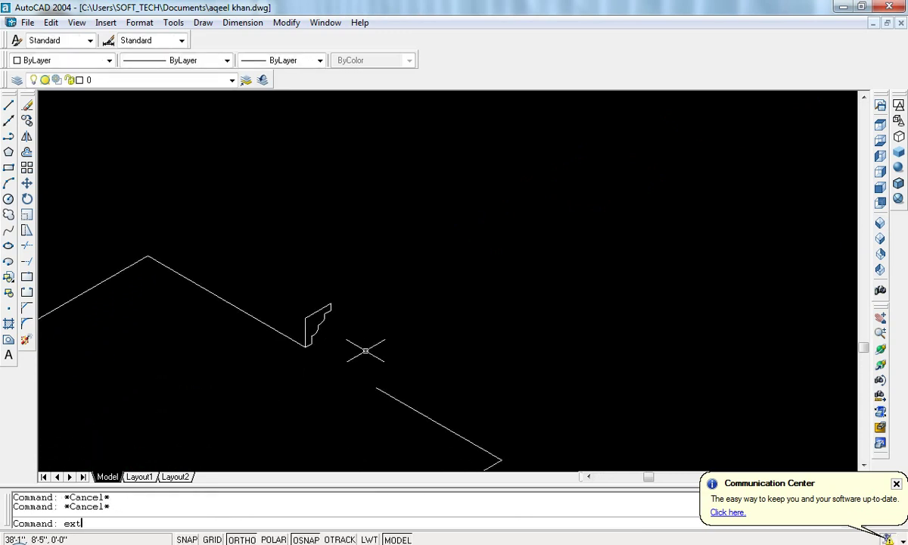
Step: Extrude the moulding profile along the roof outline path
key(Return)
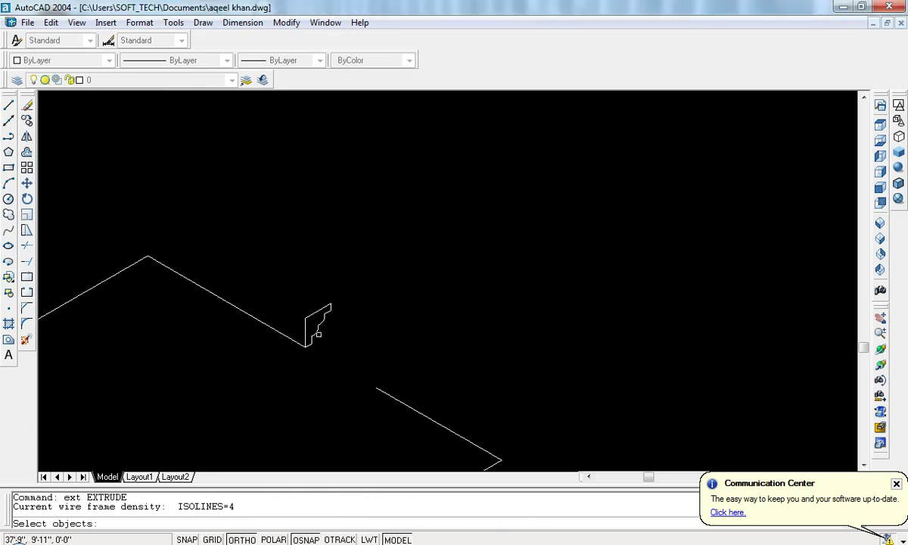
click(318, 331)
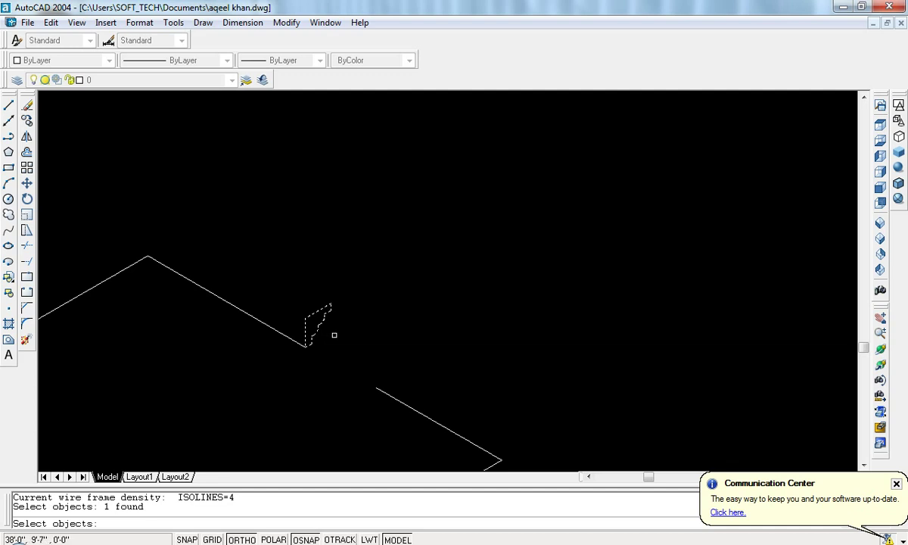
key(Return)
text(p)
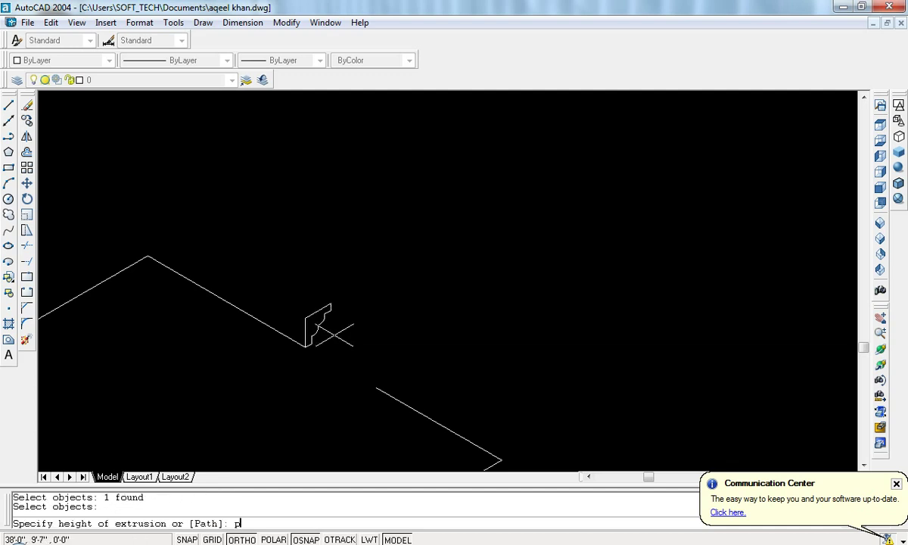
key(Return)
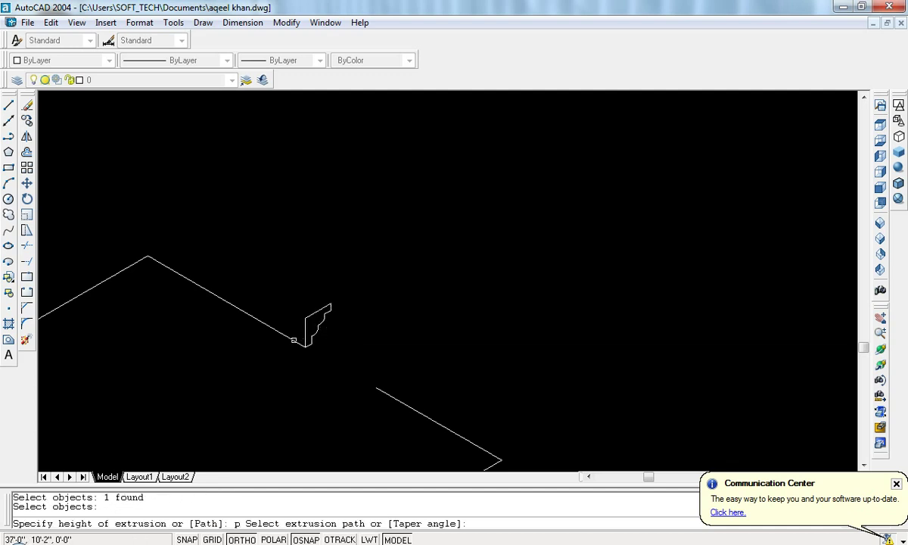
click(294, 340)
middle_drag(304, 318, 332, 277)
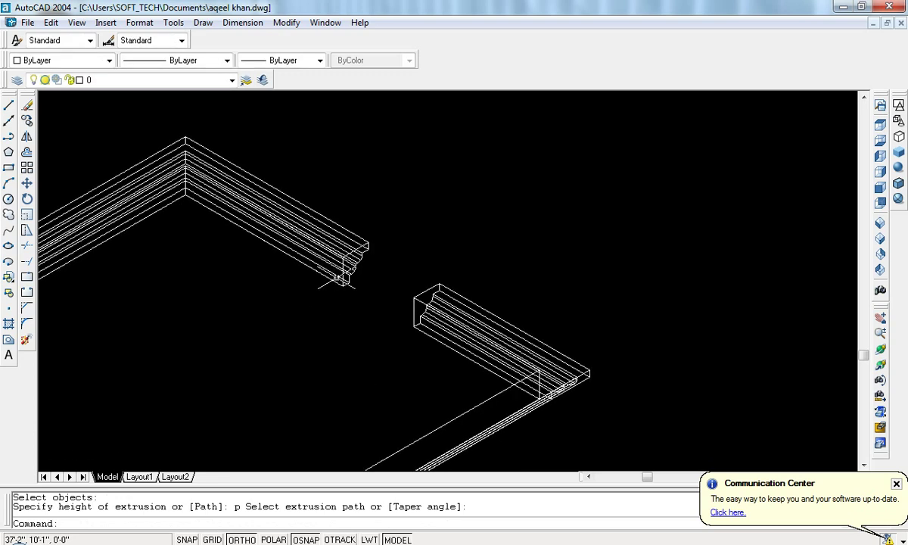
key(Escape)
key(Escape)
Step: Zoom a window in on the two moulding ends
text(z)
key(Return)
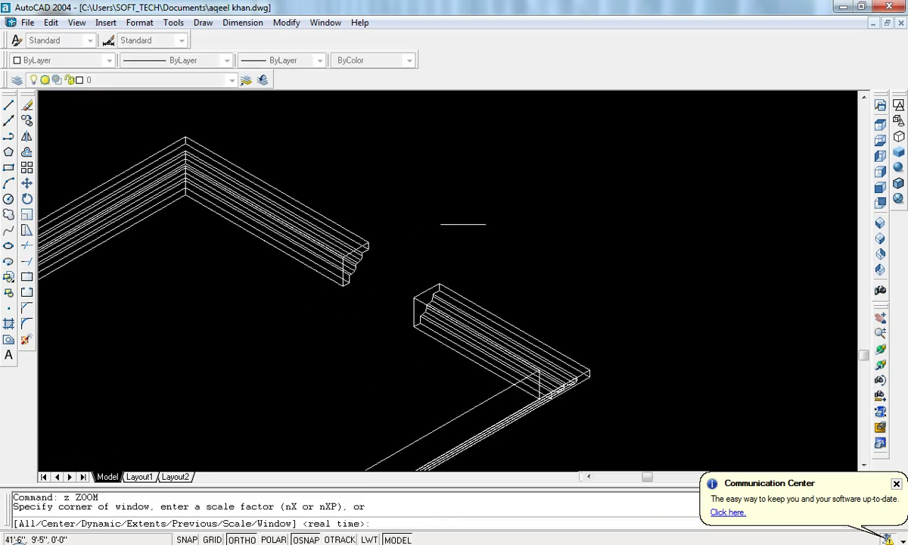
click(475, 203)
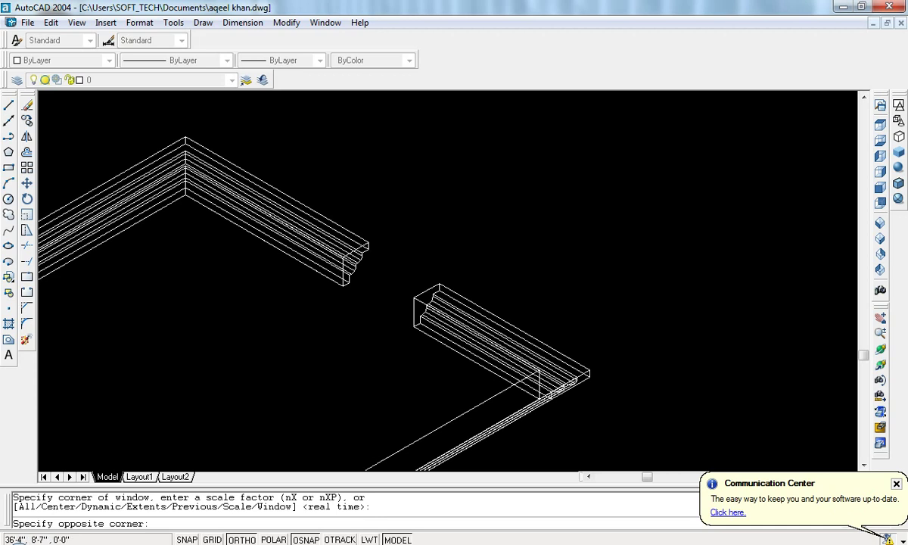
click(318, 347)
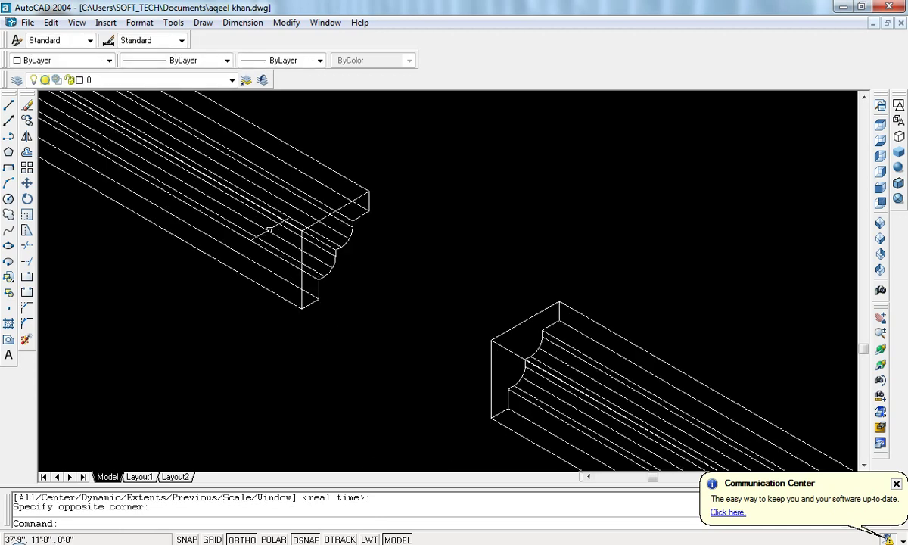
Step: Extrude the upper molding's end face across the opening with zero taper
click(285, 22)
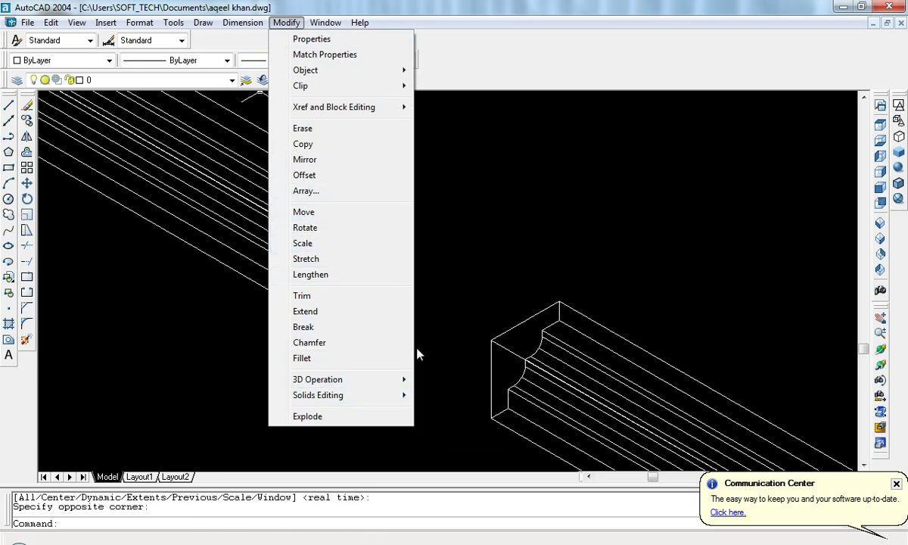
mouse_move(318, 395)
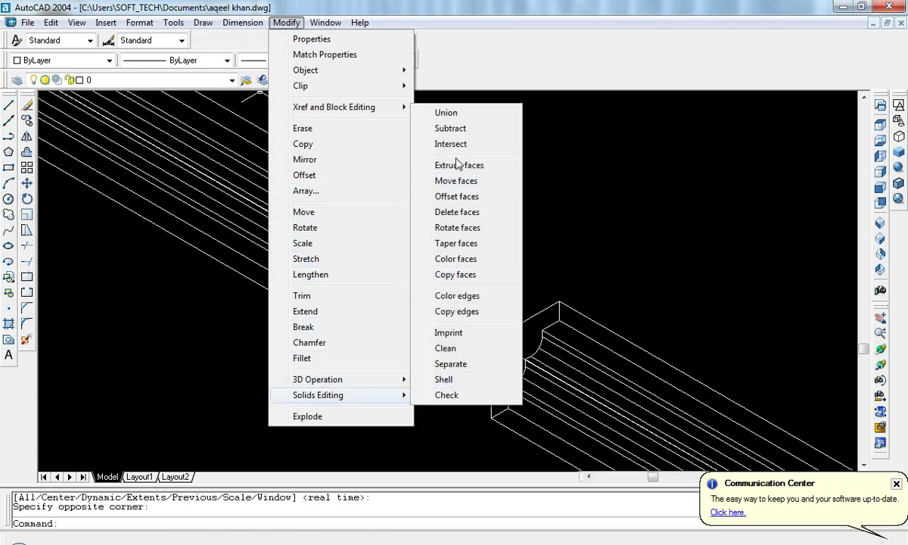
click(458, 166)
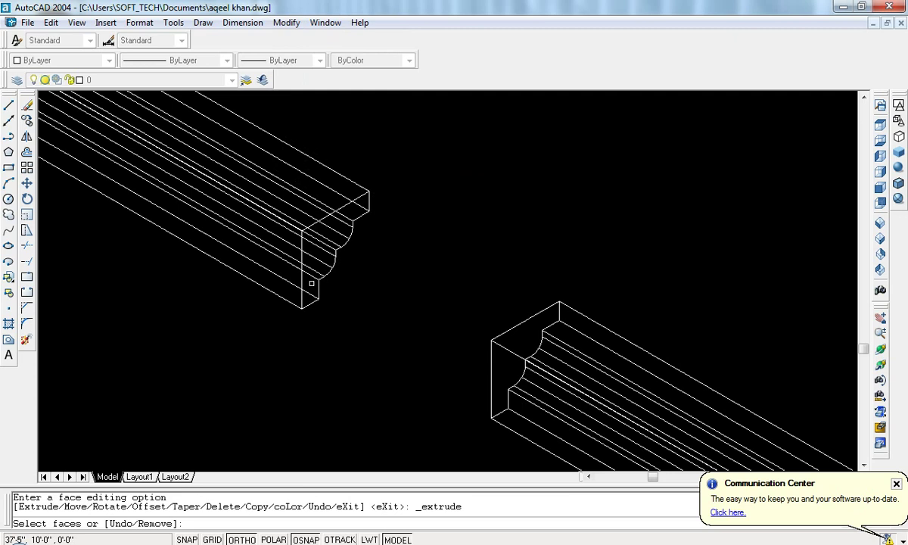
click(311, 283)
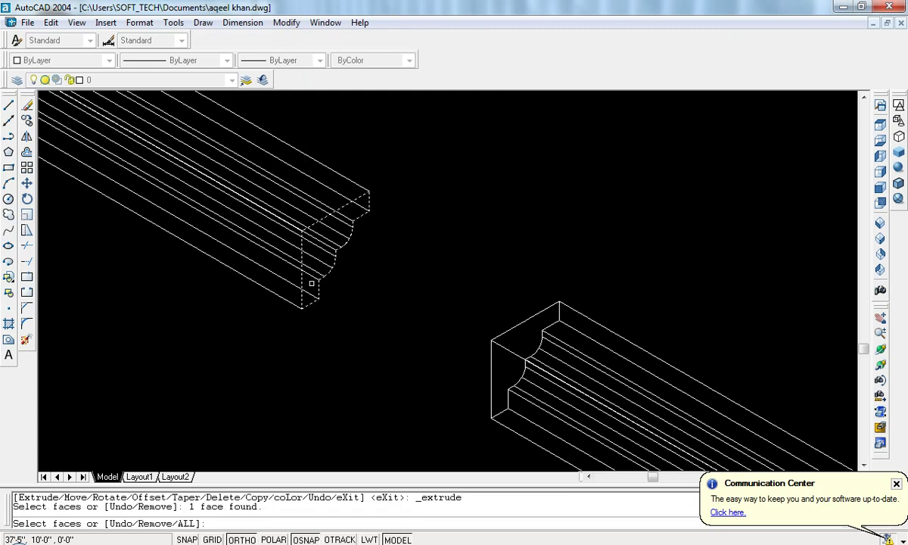
right_click(311, 283)
click(345, 294)
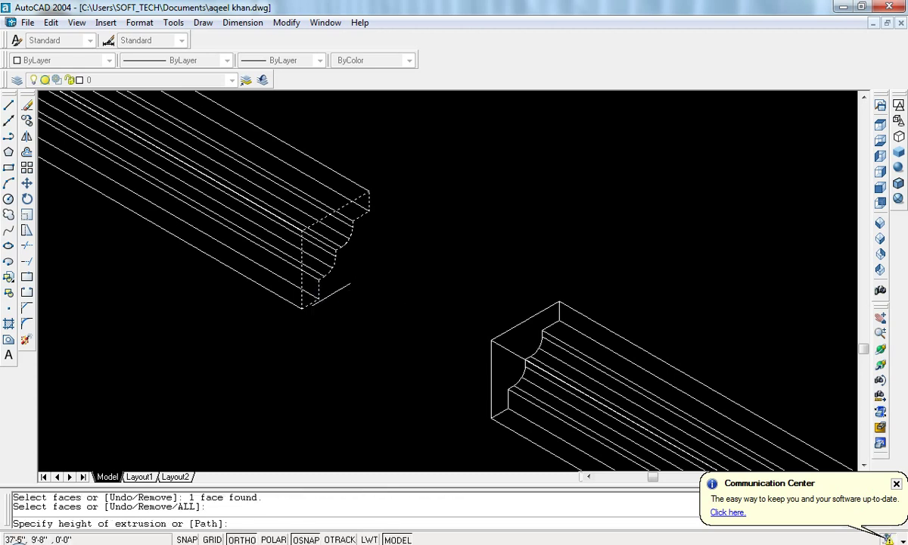
click(301, 309)
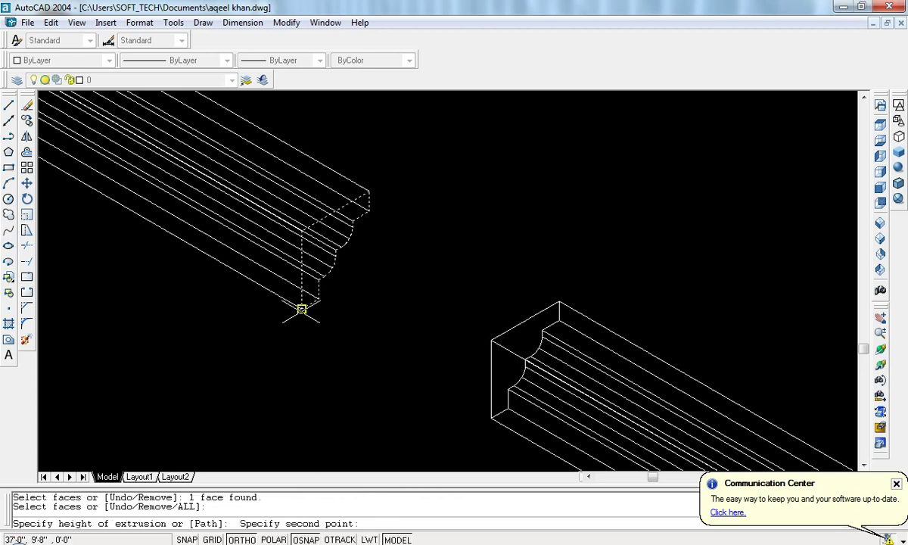
click(488, 419)
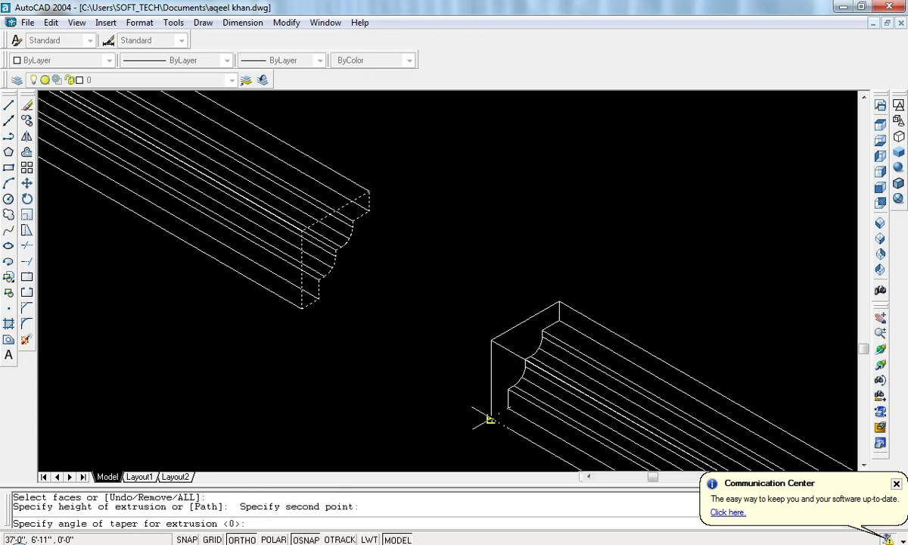
key(Return)
middle_drag(450, 374, 478, 342)
scroll(478, 343, down, 5)
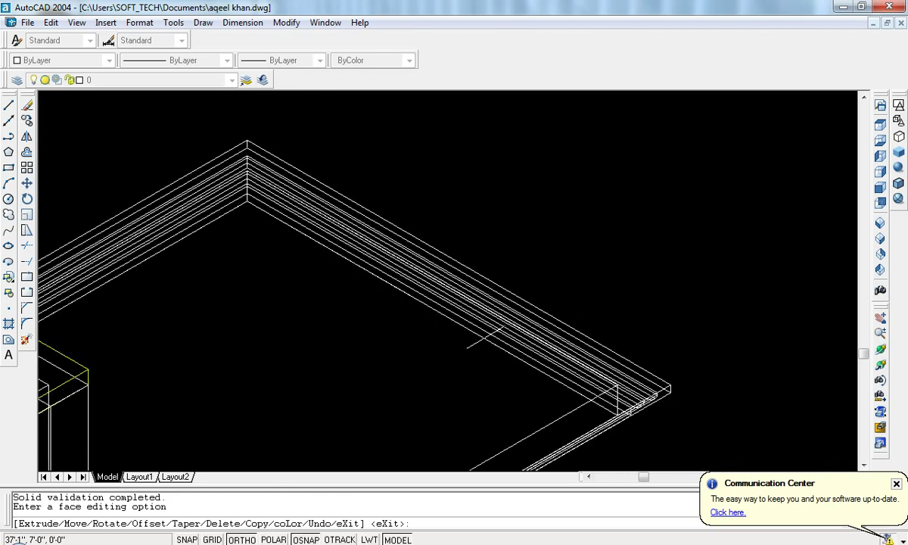
scroll(389, 324, down, 2)
scroll(317, 254, up, 5)
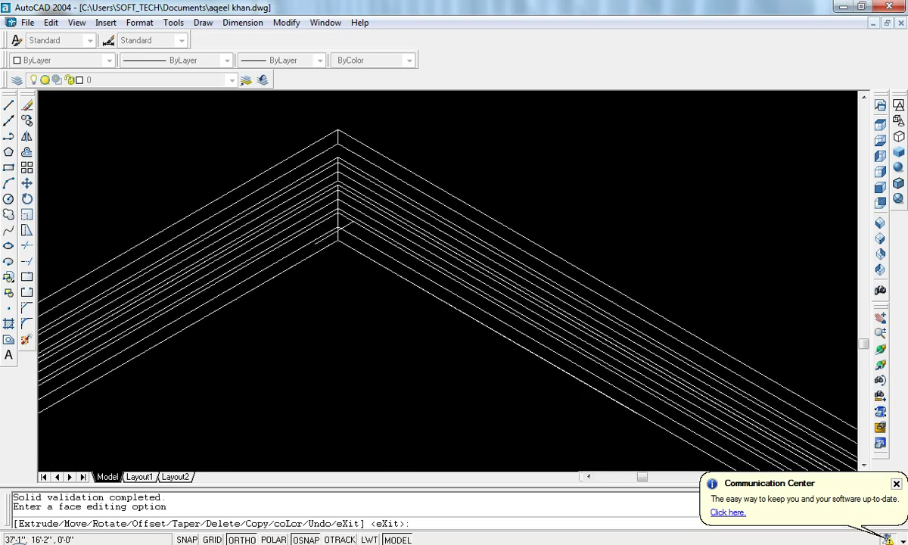
key(Escape)
Step: Select the extruded cornice solid and change its colour to Green
click(323, 210)
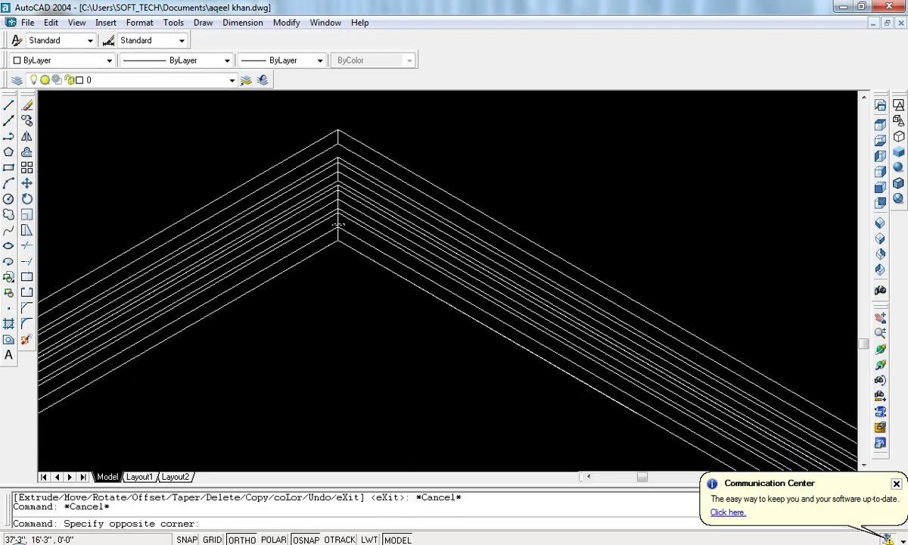
click(301, 212)
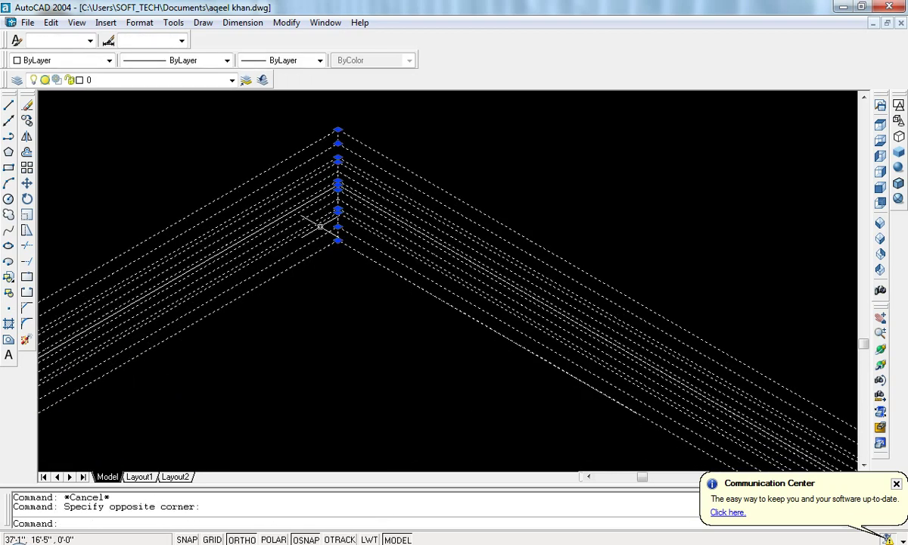
click(109, 60)
click(55, 123)
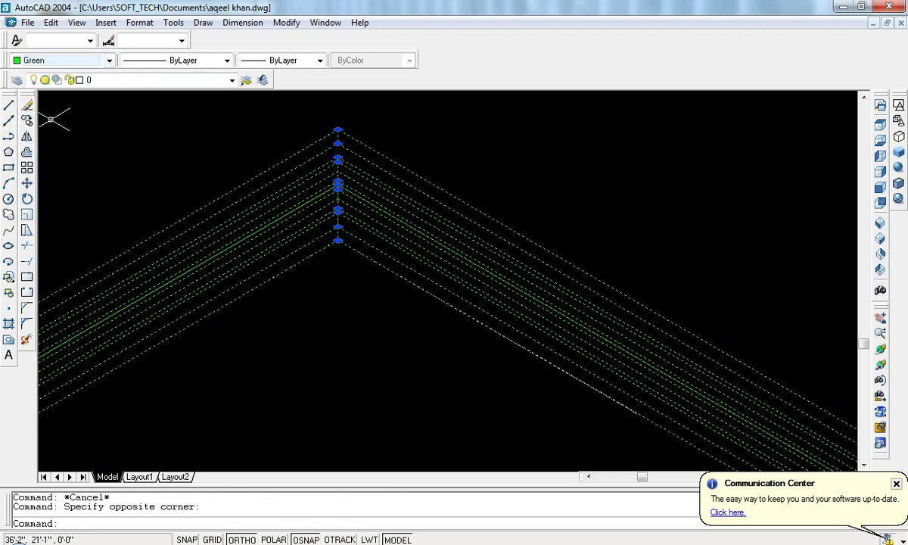
key(Escape)
scroll(197, 158, down, 3)
key(Escape)
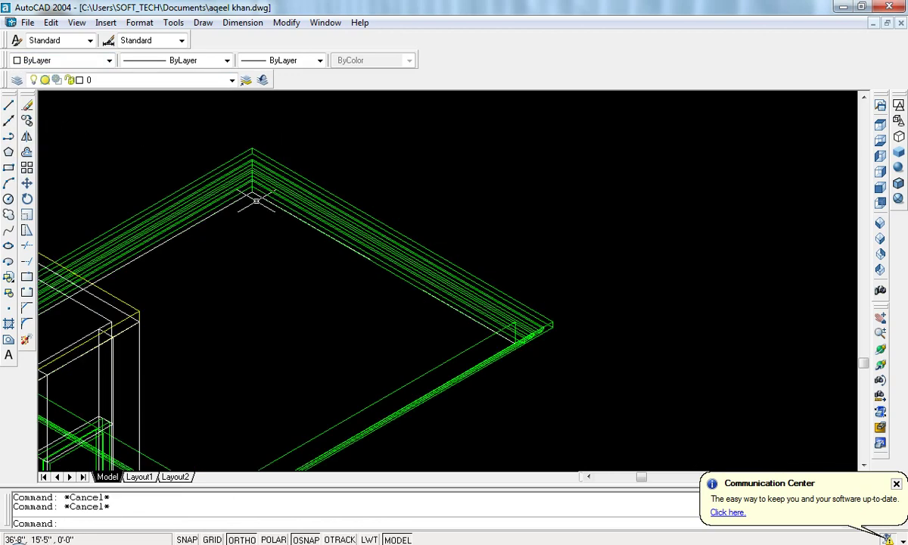
Step: Start MOVE on the green cornice solid, using its corner apex as base point
text(m)
key(Return)
scroll(253, 194, up, 2)
scroll(257, 195, up, 3)
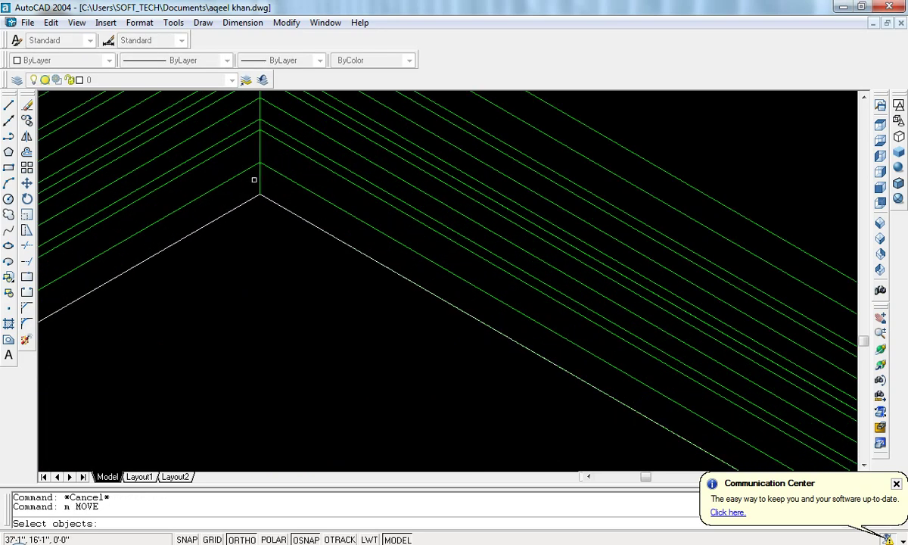
click(259, 171)
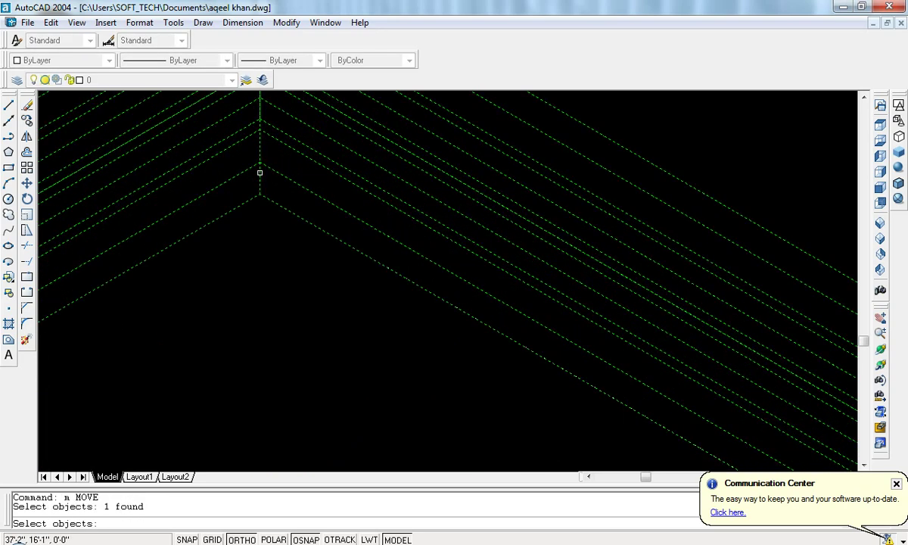
key(Return)
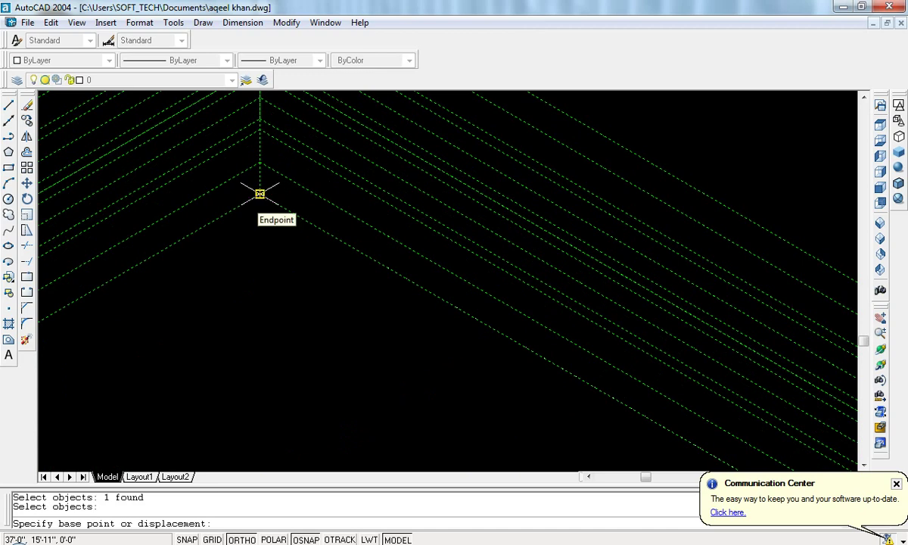
click(259, 194)
Step: Place the cornice's corner onto the roof corner endpoint of the house
scroll(242, 200, down, 3)
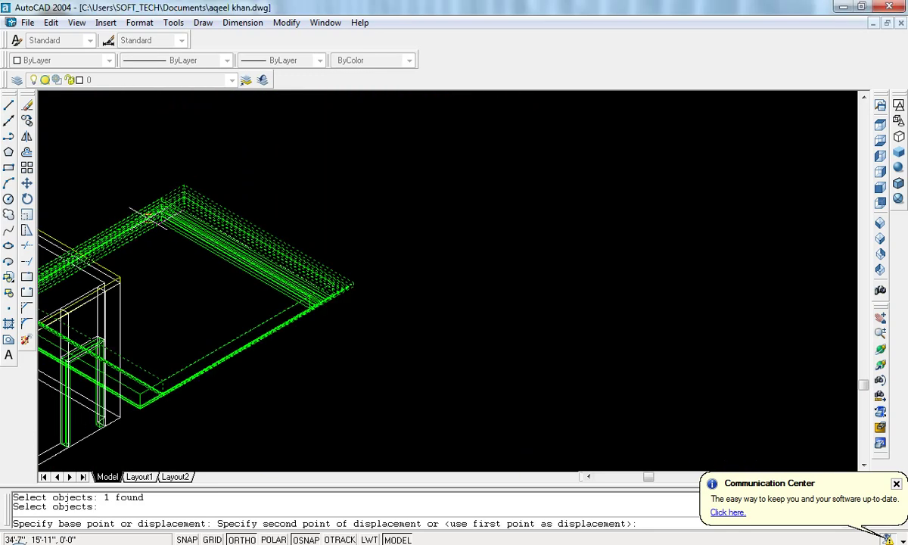
scroll(219, 216, down, 1)
middle_drag(214, 220, 247, 233)
scroll(89, 220, up, 2)
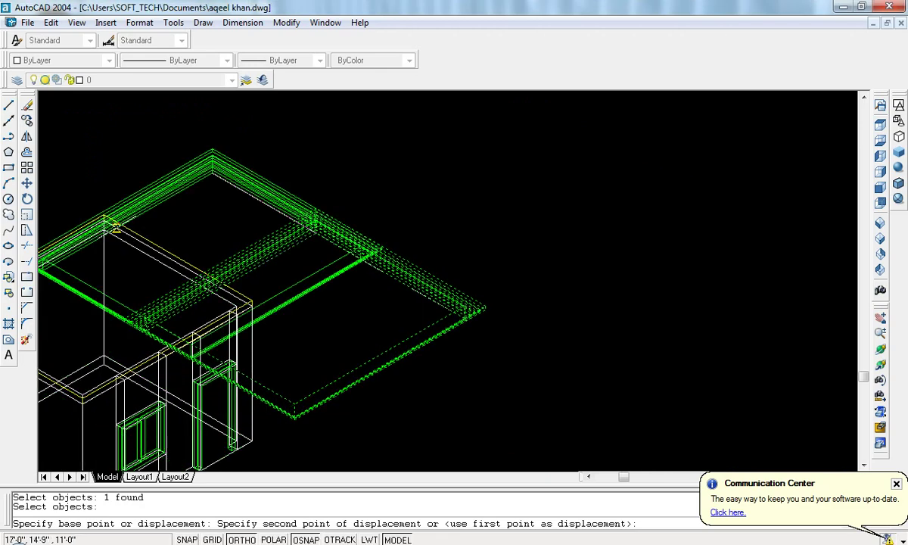
scroll(89, 220, up, 3)
scroll(90, 220, up, 1)
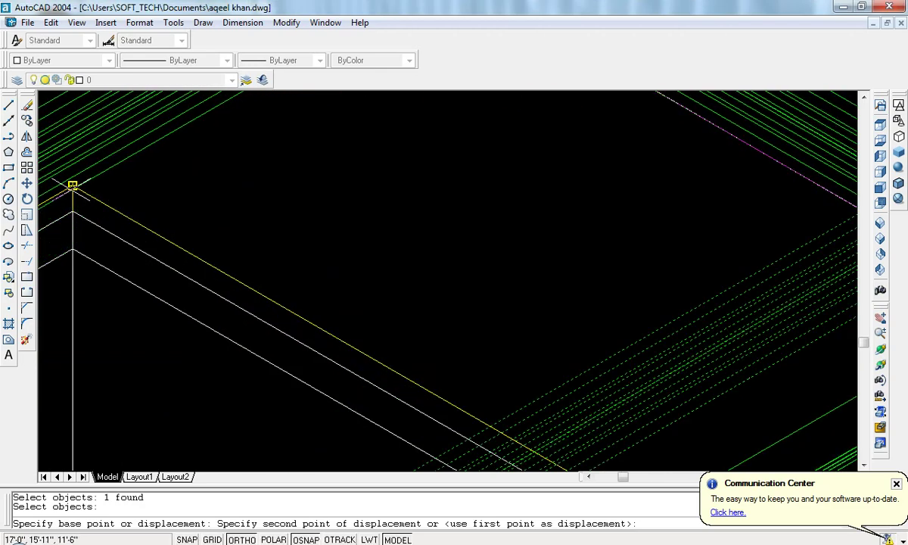
click(71, 186)
mouse_move(71, 186)
middle_down()
mouse_move(85, 194)
mouse_move(286, 184)
middle_up()
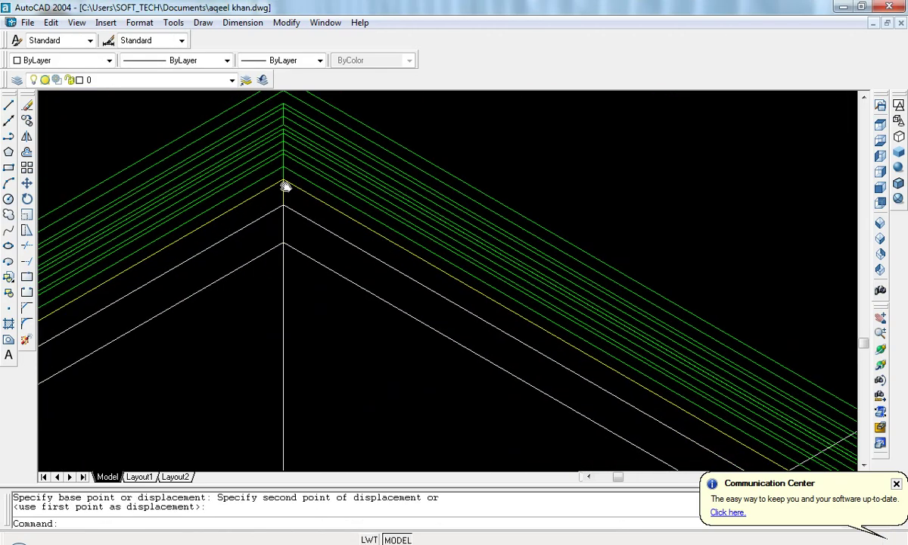
scroll(285, 185, down, 4)
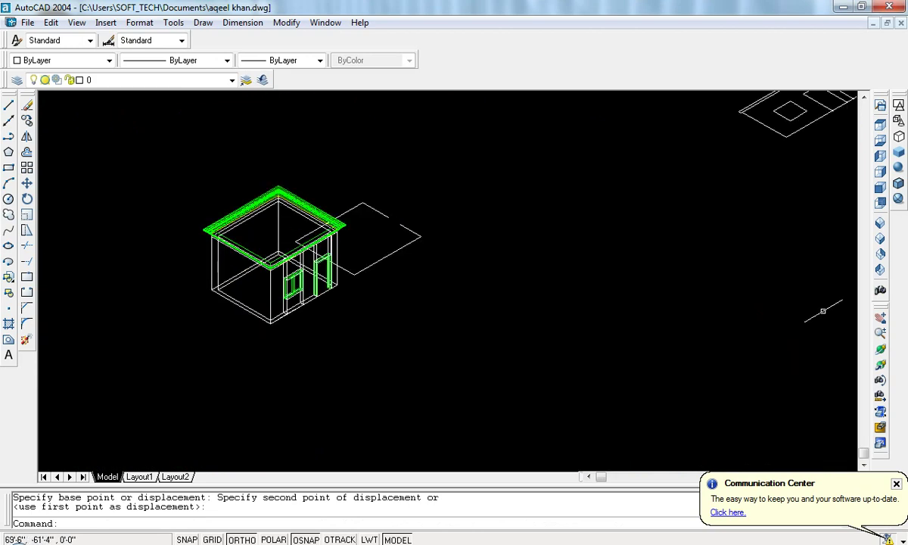
Step: Gouraud-shade the house model and zoom in on it
click(880, 171)
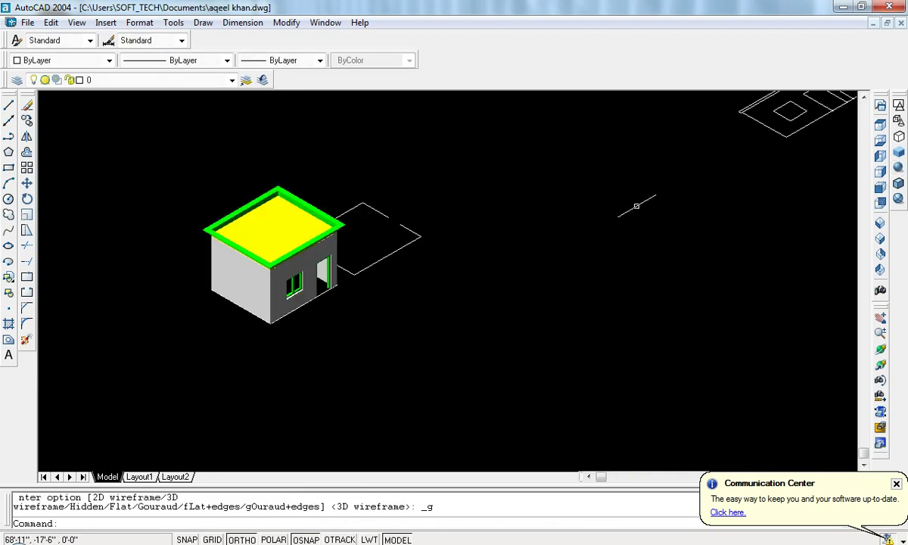
scroll(293, 242, up, 5)
scroll(340, 212, up, 1)
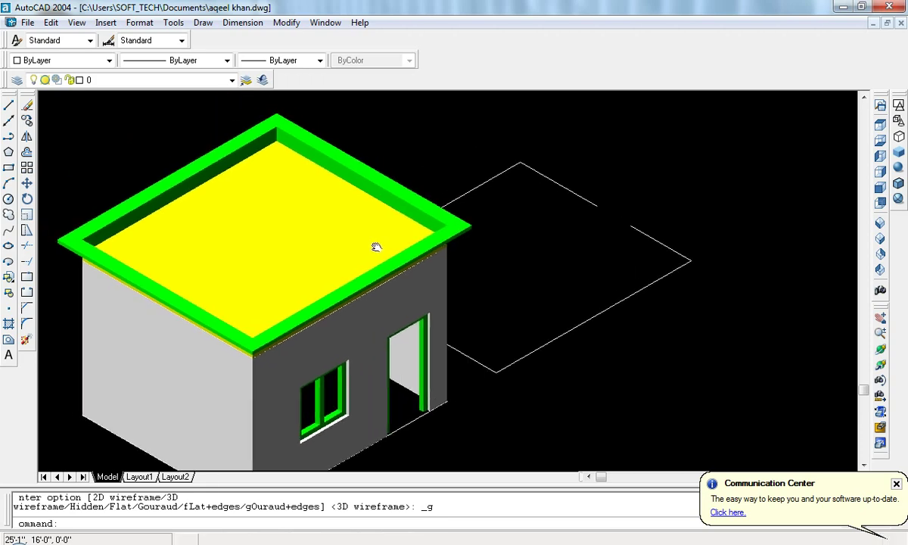
scroll(375, 248, up, 2)
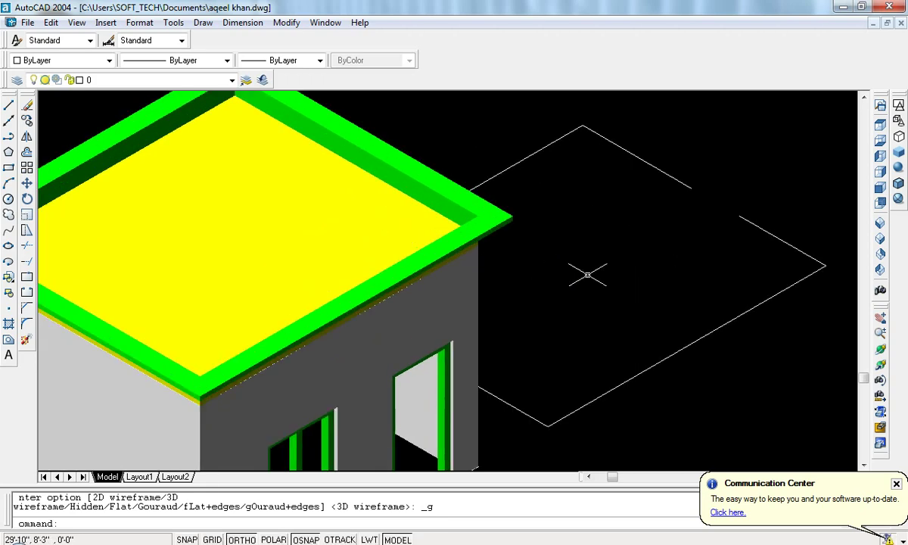
Step: Orbit around the house to inspect the cornice underside, then return to SW Isometric view
click(880, 348)
mouse_move(522, 322)
mouse_down()
mouse_move(441, 244)
mouse_move(505, 250)
mouse_move(419, 263)
mouse_up()
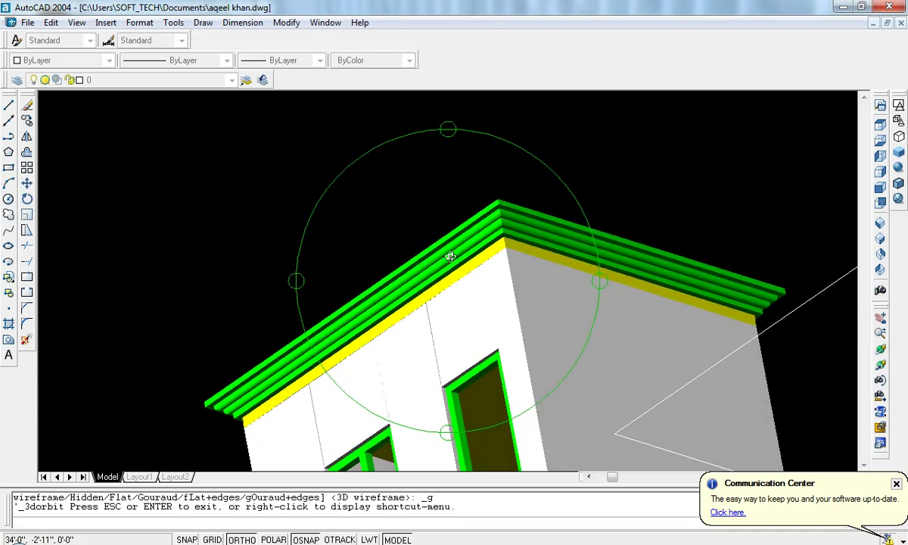
mouse_move(478, 254)
mouse_down()
mouse_move(441, 256)
mouse_move(526, 241)
mouse_move(417, 237)
mouse_move(444, 310)
mouse_move(493, 268)
mouse_move(522, 302)
mouse_move(434, 289)
mouse_move(427, 263)
mouse_move(456, 263)
mouse_move(444, 274)
mouse_move(435, 223)
mouse_move(415, 257)
mouse_move(359, 265)
mouse_move(384, 261)
mouse_up()
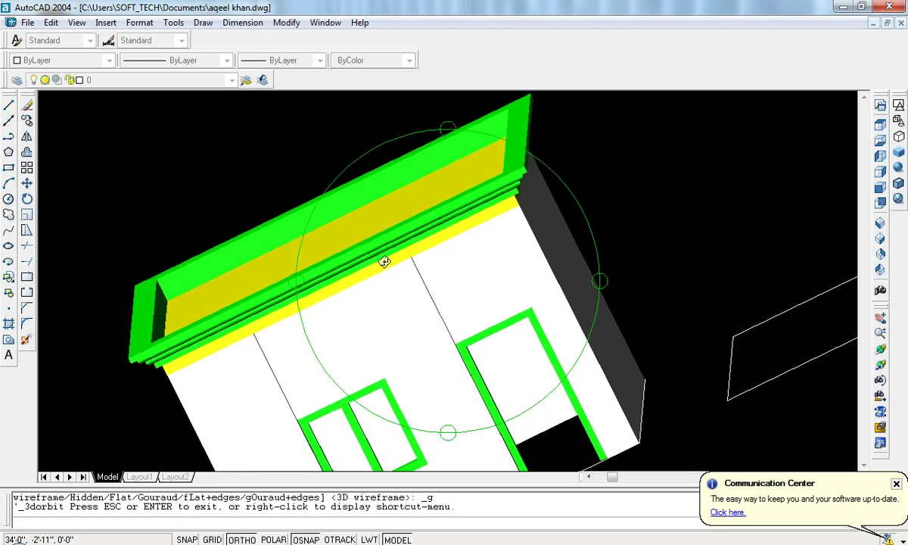
drag(480, 237, 403, 269)
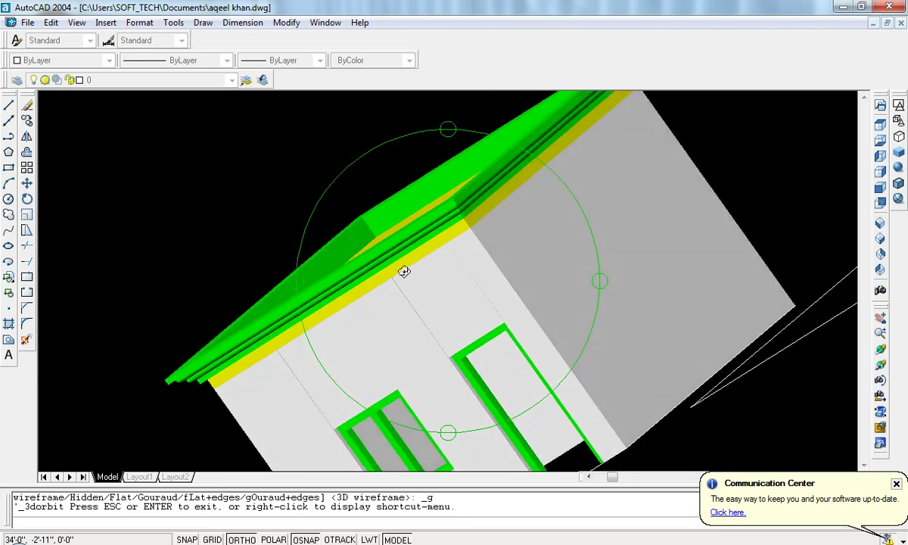
key(Escape)
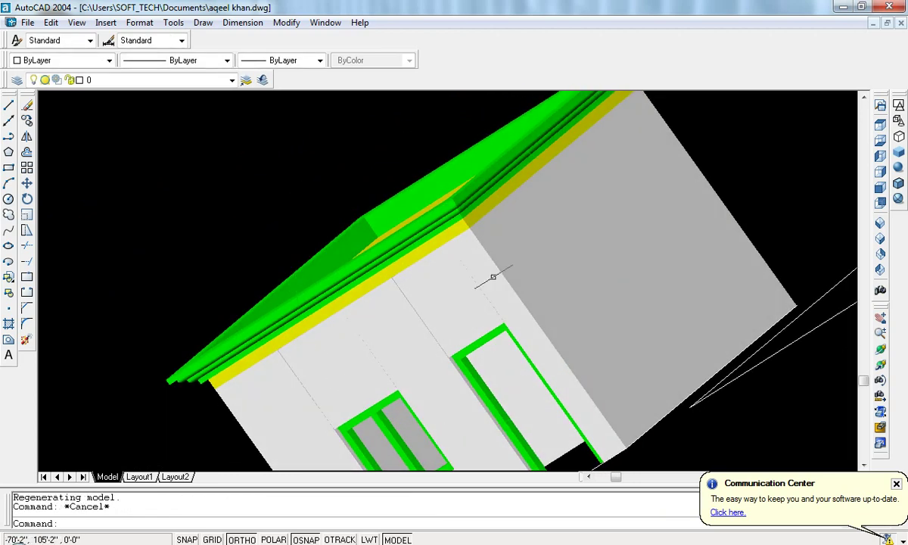
click(879, 222)
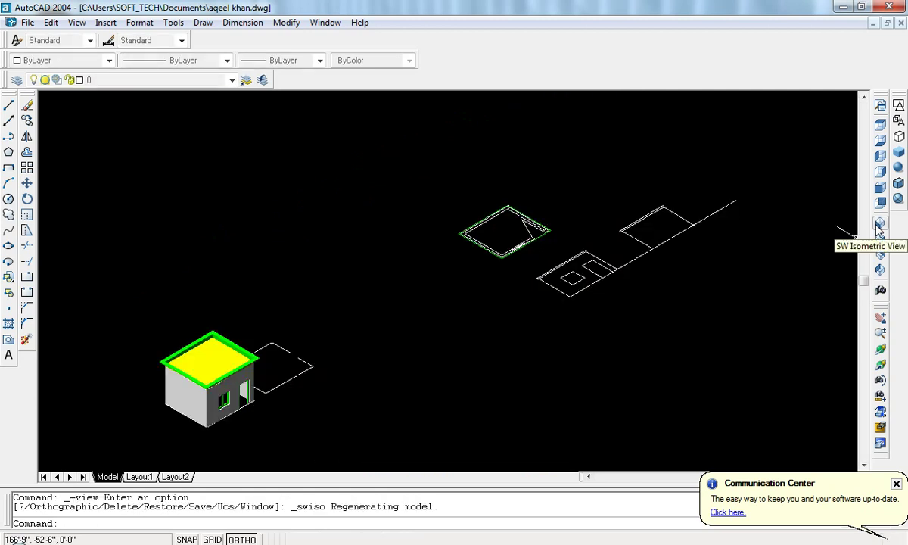